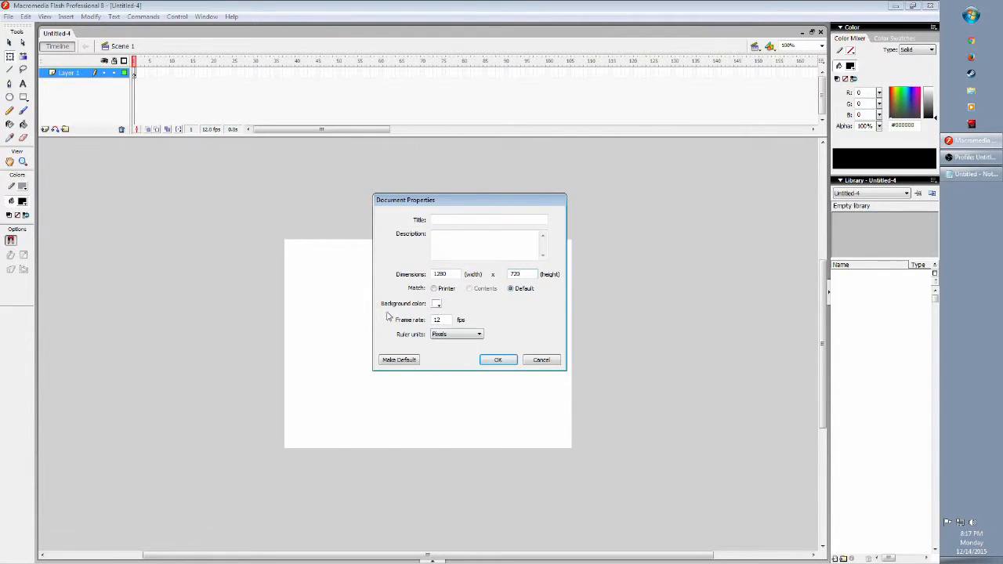
Apply the document dimensions of 1280 x 720 pixels.
click(488, 364)
click(8, 16)
mouse_move(61, 186)
click(416, 242)
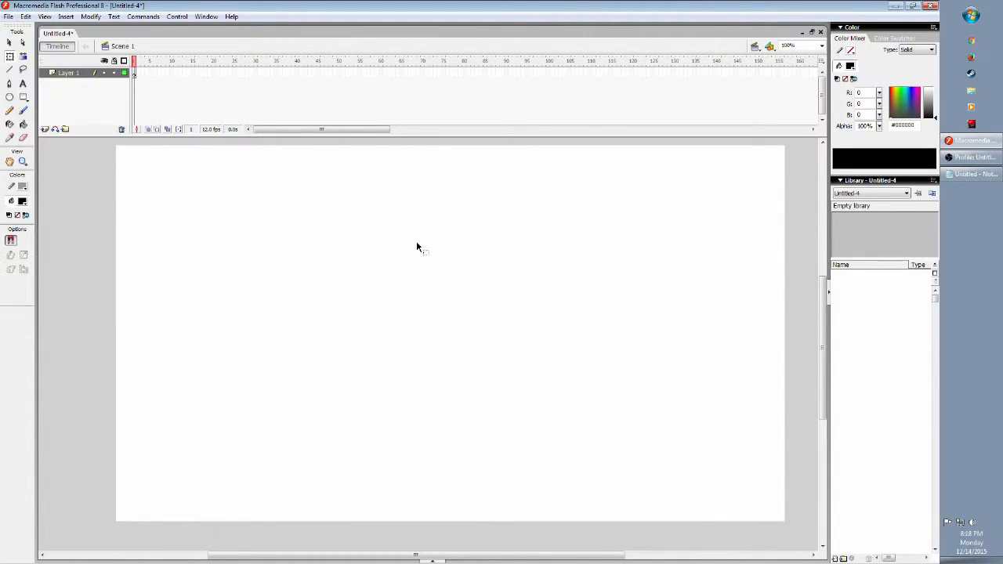
Import dailyDash.png and numbers.png from the Desktop into the library.
click(8, 17)
mouse_move(85, 177)
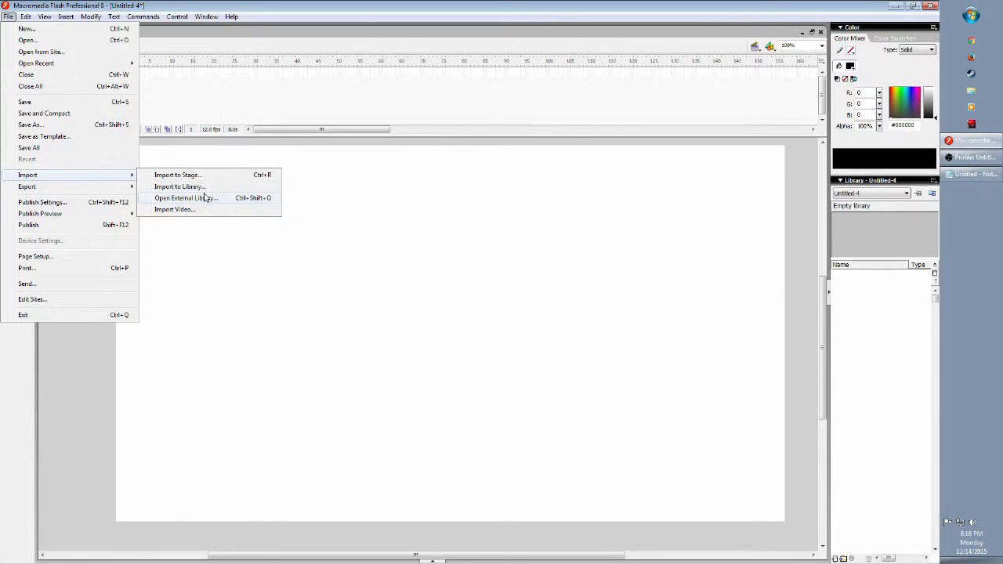
click(206, 191)
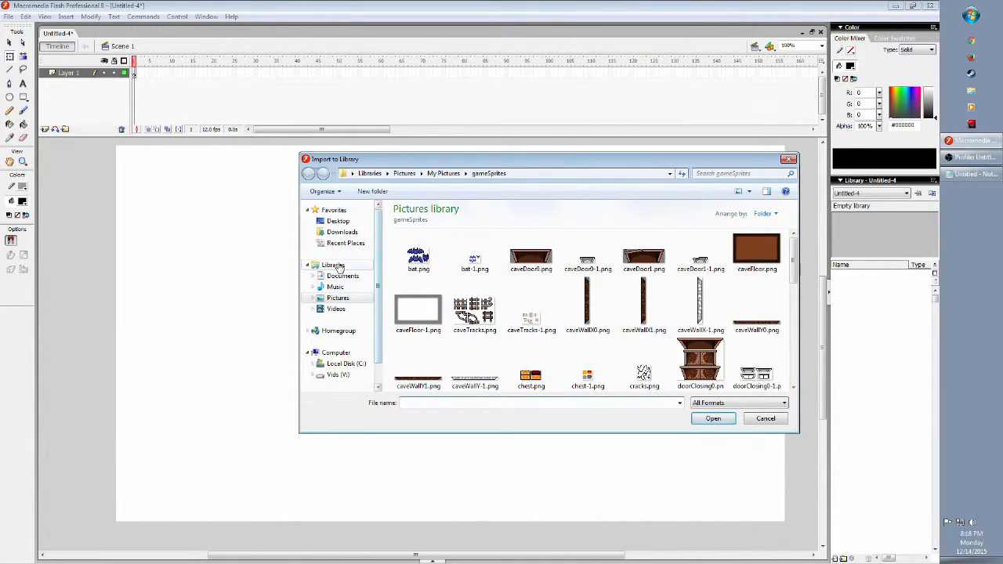
click(338, 222)
click(700, 280)
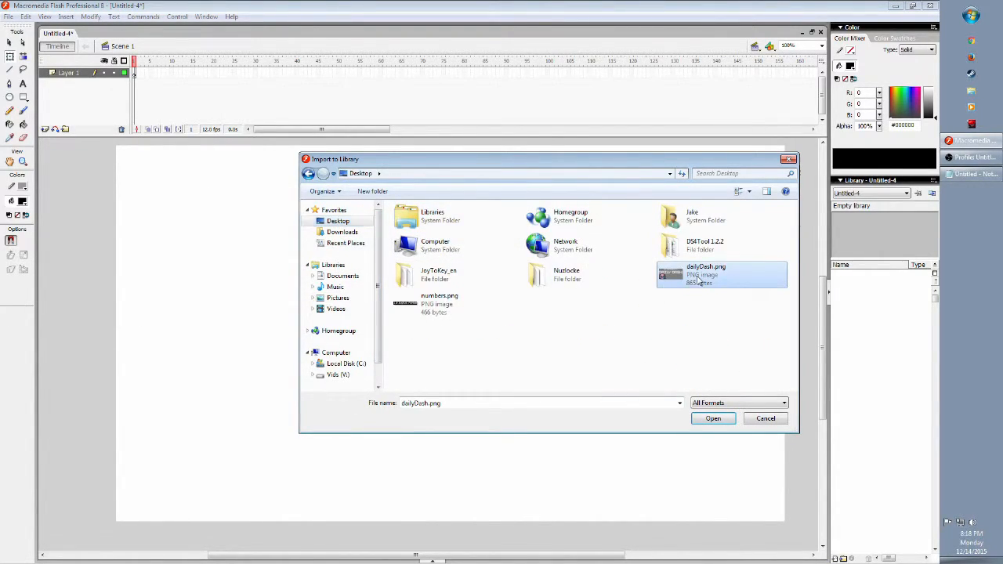
ctrl+click(437, 304)
click(713, 419)
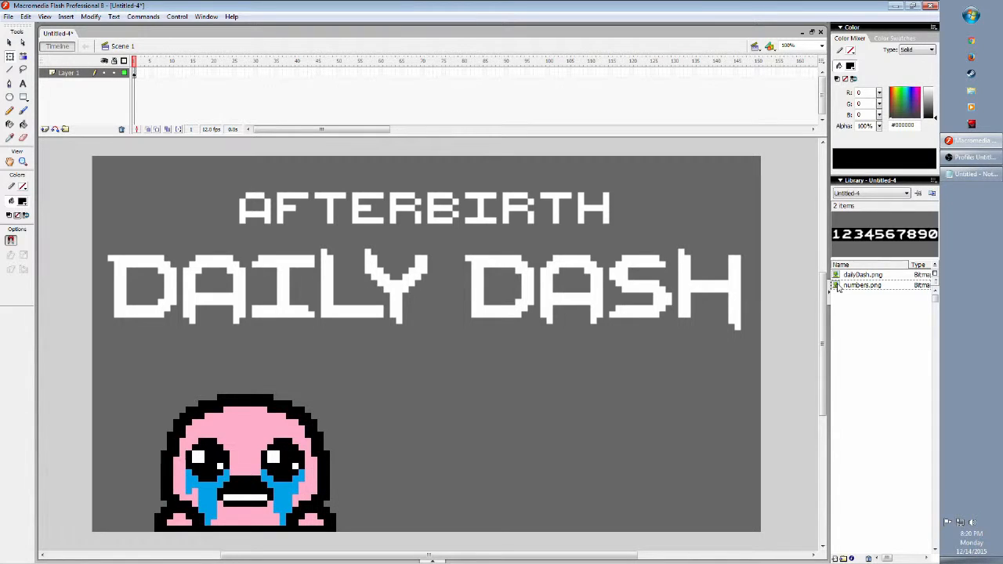
Place the numbers.png bitmap from the library on the stage below the DAILY DASH title.
drag(429, 555, 481, 555)
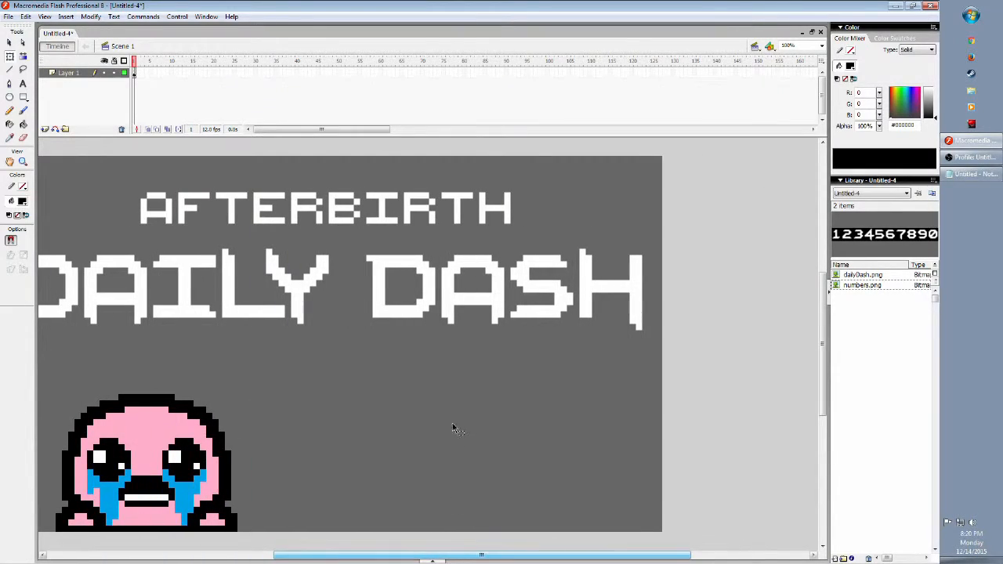
scroll(453, 428, down, 3)
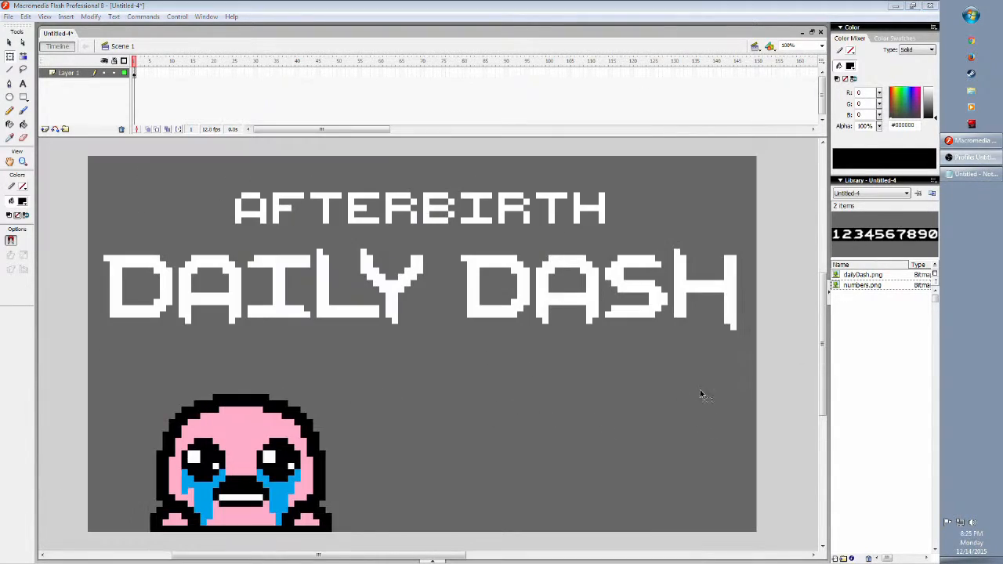
drag(862, 285, 440, 353)
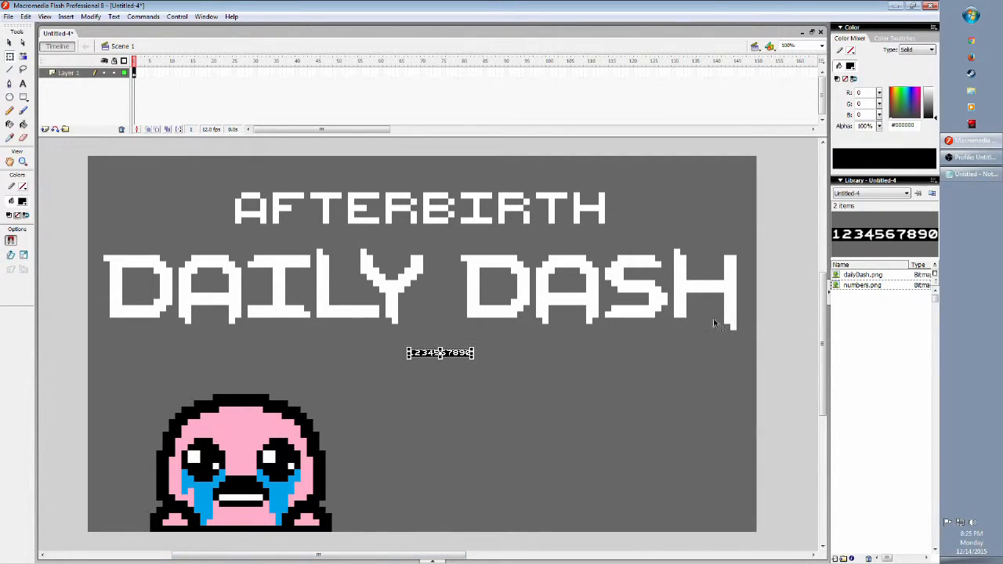
Position the numbers bitmap at X 500 and Y 370.
click(436, 562)
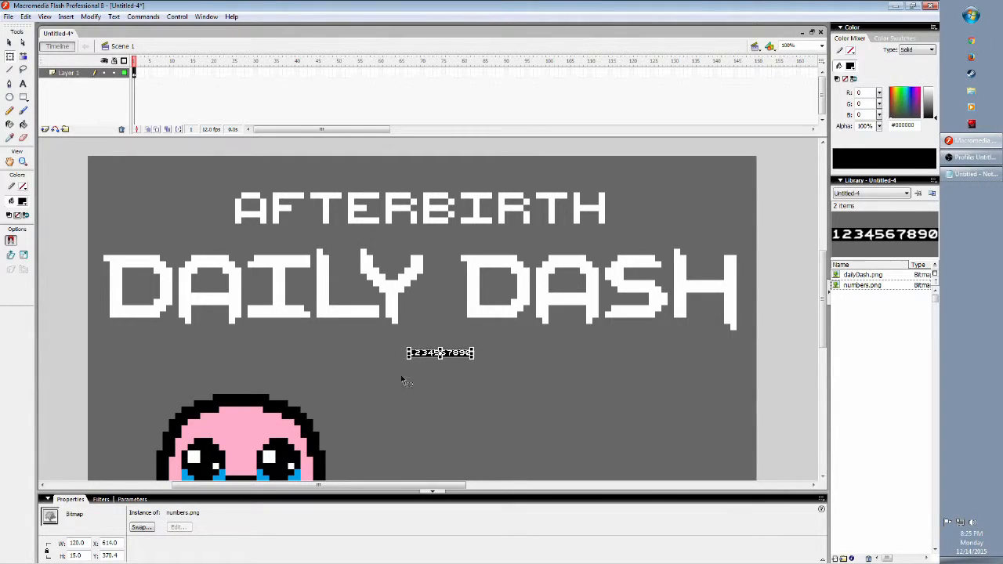
double_click(118, 543)
text(500)
key(Tab)
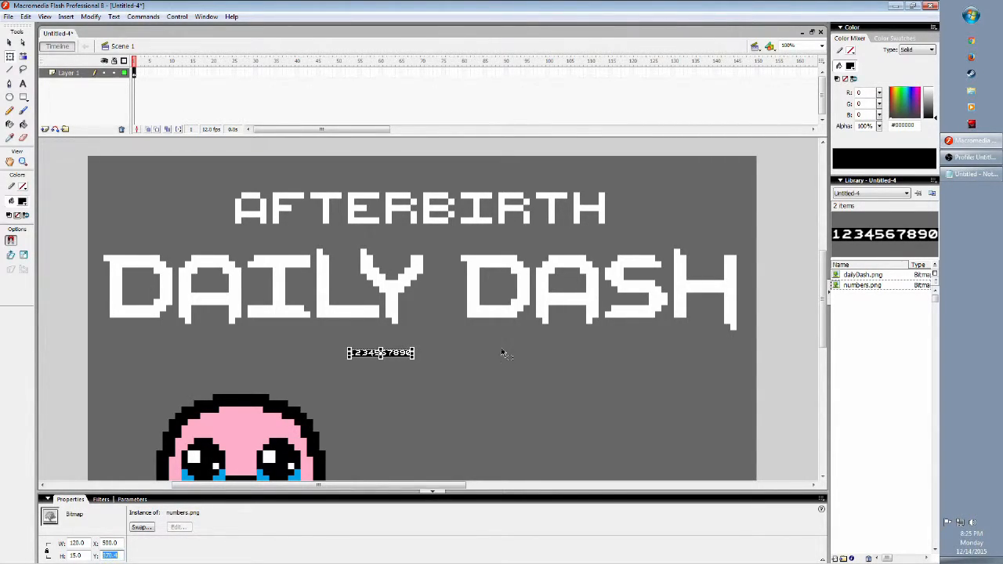
text(37)
key(Return)
Trace the numbers bitmap into a vector shape with minimum area 1 pixel, curve fit Pixels and corner threshold Normal.
click(91, 16)
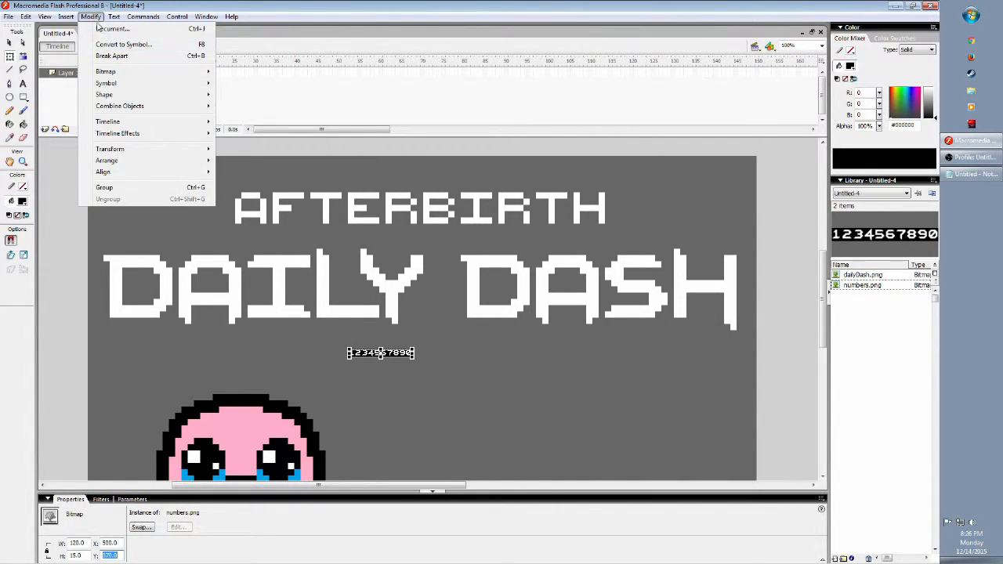
mouse_move(108, 72)
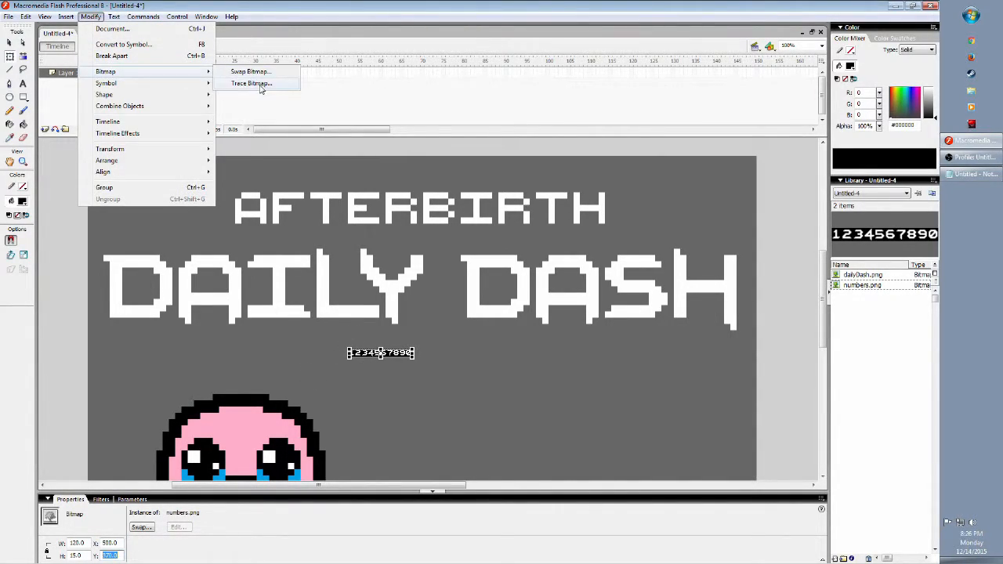
click(260, 83)
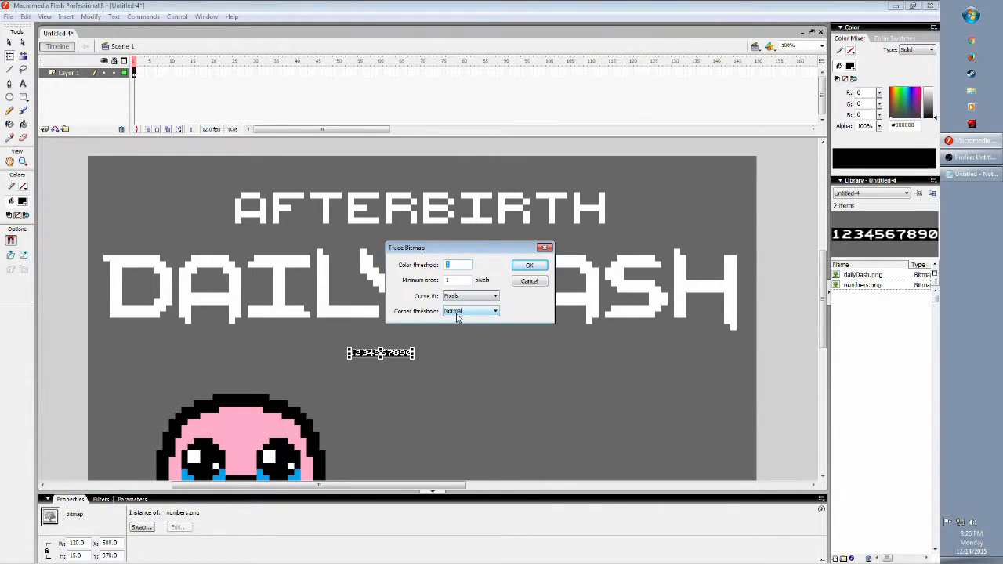
click(527, 267)
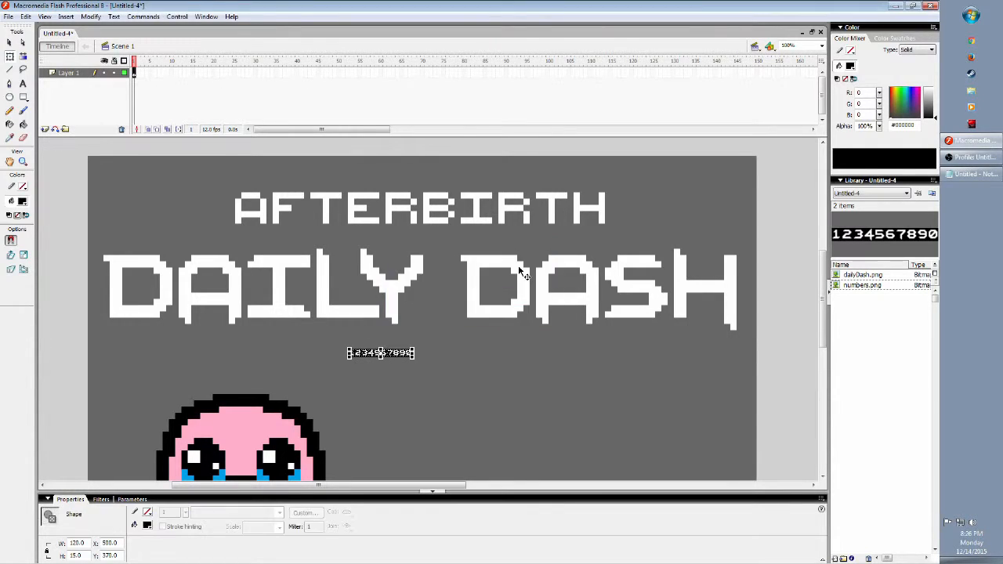
Try enlarging the traced numbers freehand to about 1133 x 142 pixels, and return them to a height of 15.
double_click(77, 544)
drag(414, 350, 938, 250)
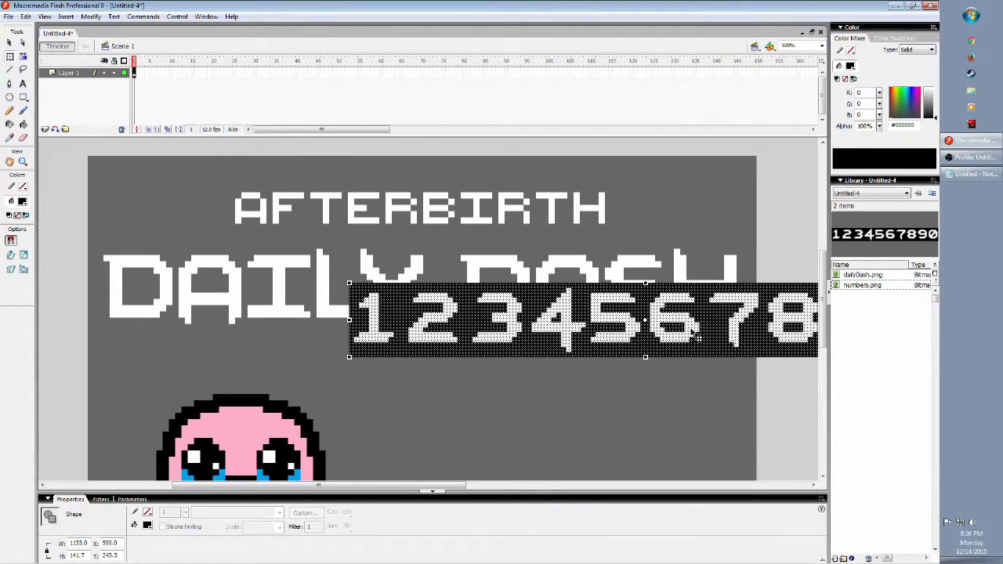
click(485, 387)
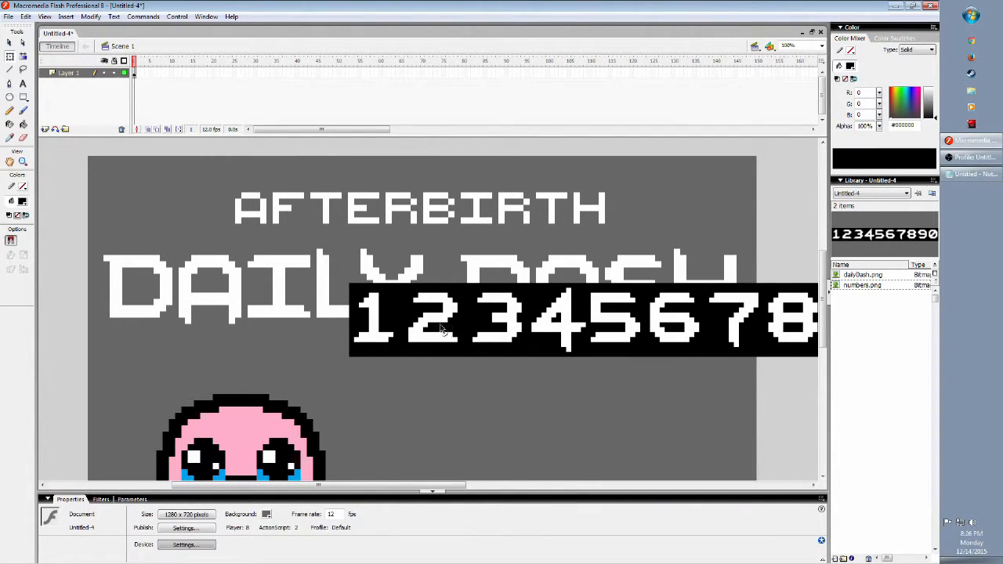
click(392, 354)
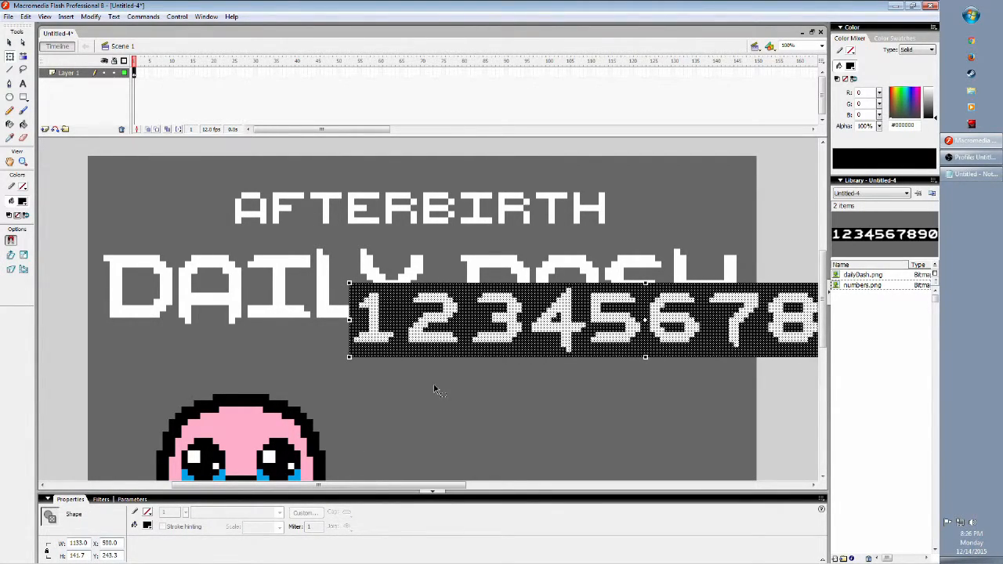
text(15)
key(Return)
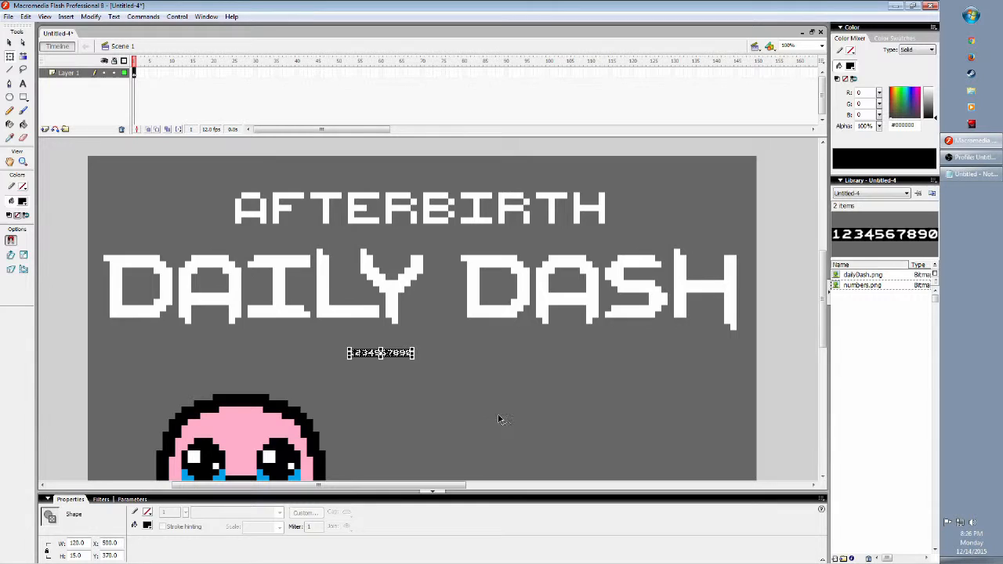
Scale the traced numbers proportionally to a width of 2400 pixels and deselect them.
double_click(89, 542)
text(2400)
key(Return)
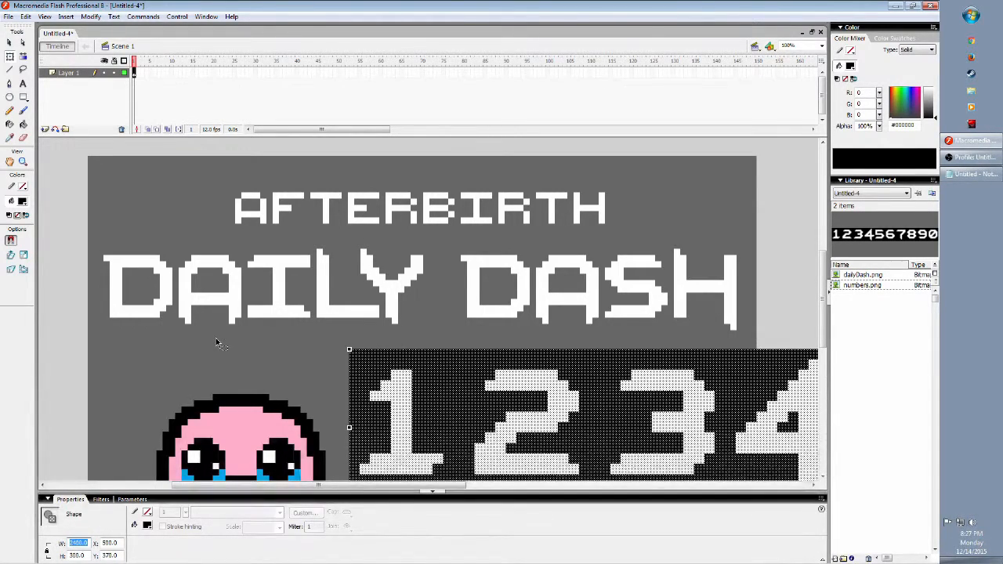
click(290, 368)
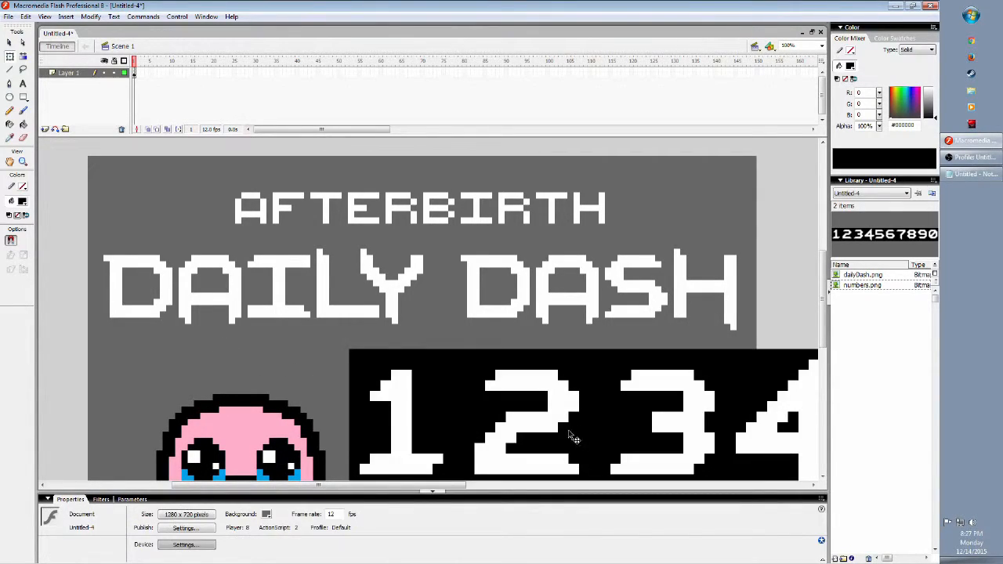
Delete the black background surrounding the traced digits.
click(474, 408)
scroll(463, 420, right, 5)
key(Delete)
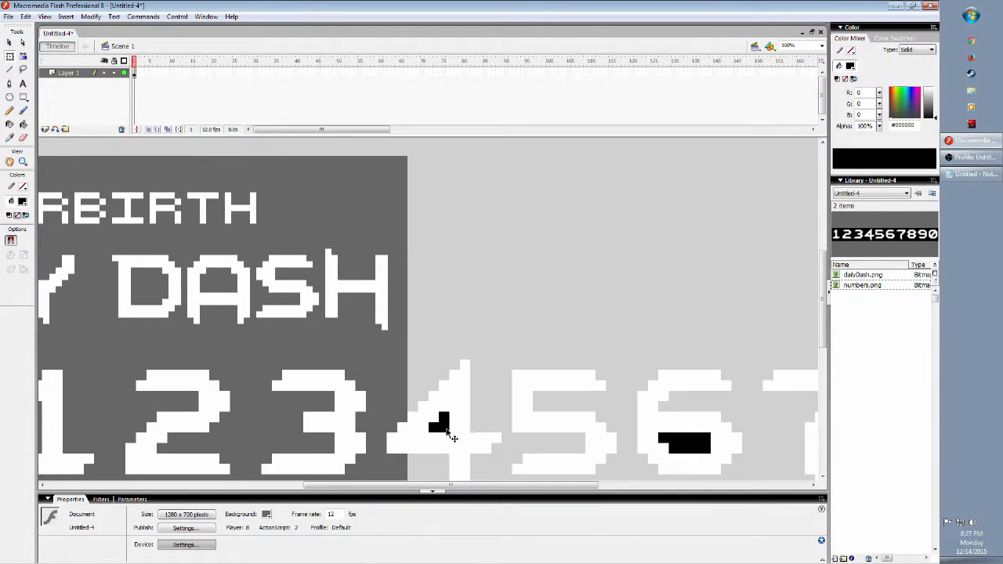
Delete the black fills enclosed inside the digits 4 and 6.
click(441, 425)
key(Delete)
click(662, 443)
key(Delete)
Delete the remaining black fills enclosed inside the digits 8, 9 and 0.
drag(487, 486, 650, 486)
click(524, 450)
key(Delete)
click(519, 408)
key(Delete)
click(637, 406)
key(Delete)
click(774, 437)
key(Delete)
click(744, 404)
key(Delete)
Convert the digit 1 shape into a movie clip symbol named 1.
drag(661, 487, 527, 455)
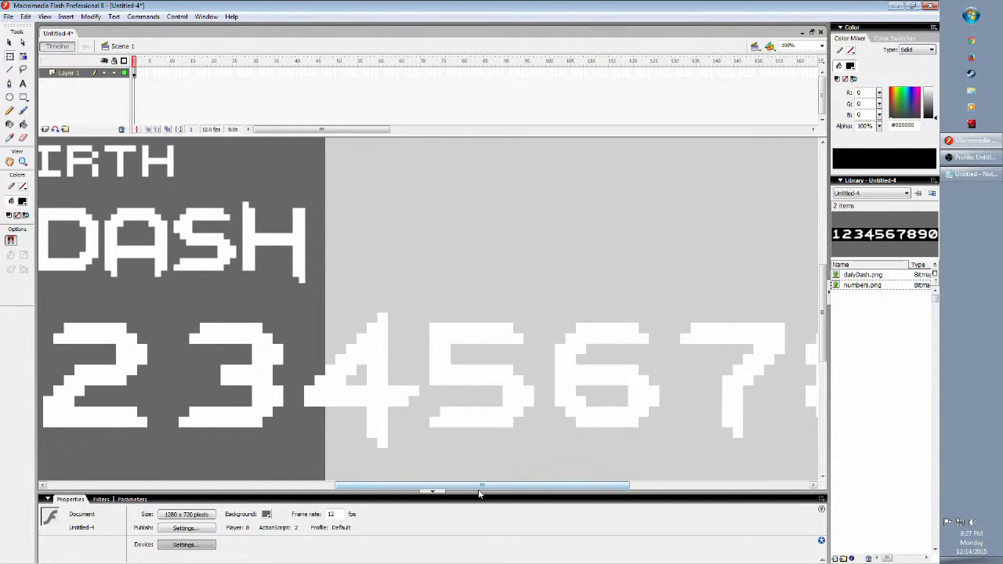
drag(417, 491, 254, 486)
drag(333, 305, 467, 454)
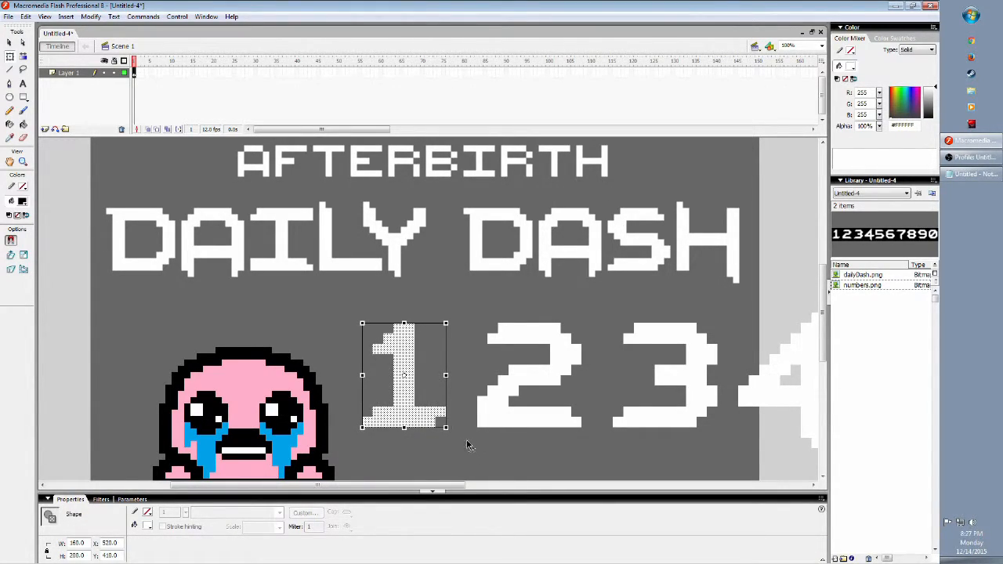
right_click(406, 342)
click(403, 354)
key(F8)
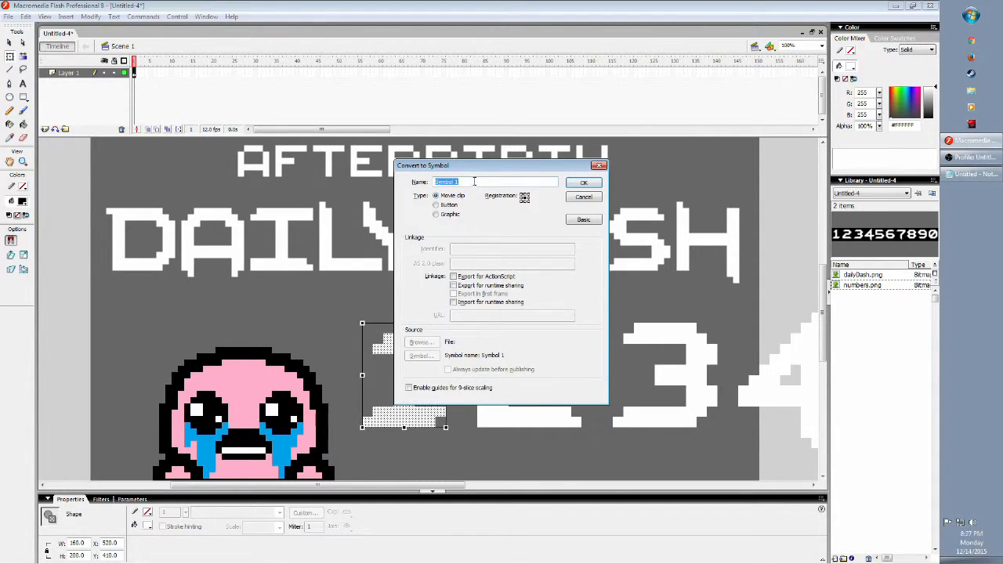
text(1)
click(441, 199)
click(584, 219)
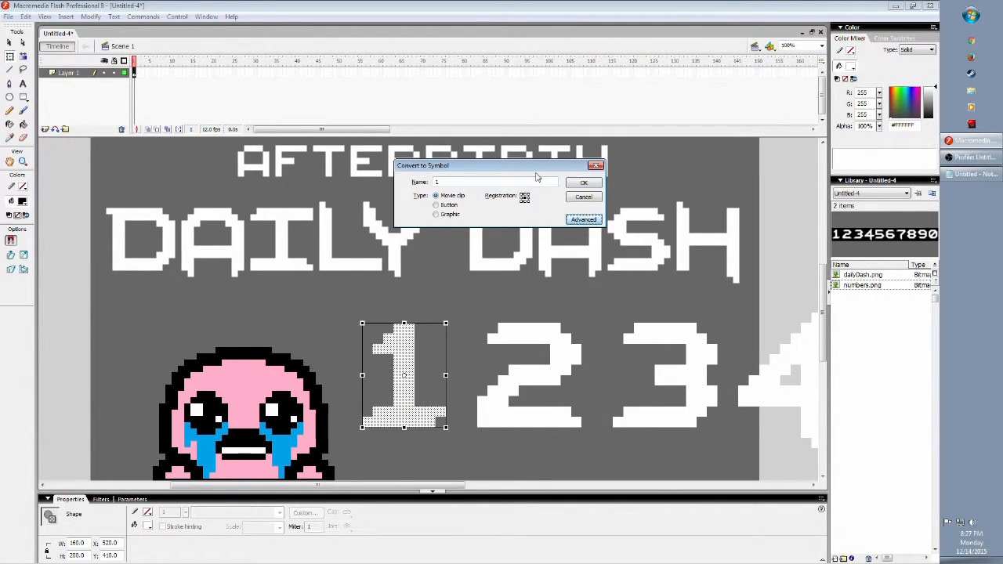
click(541, 276)
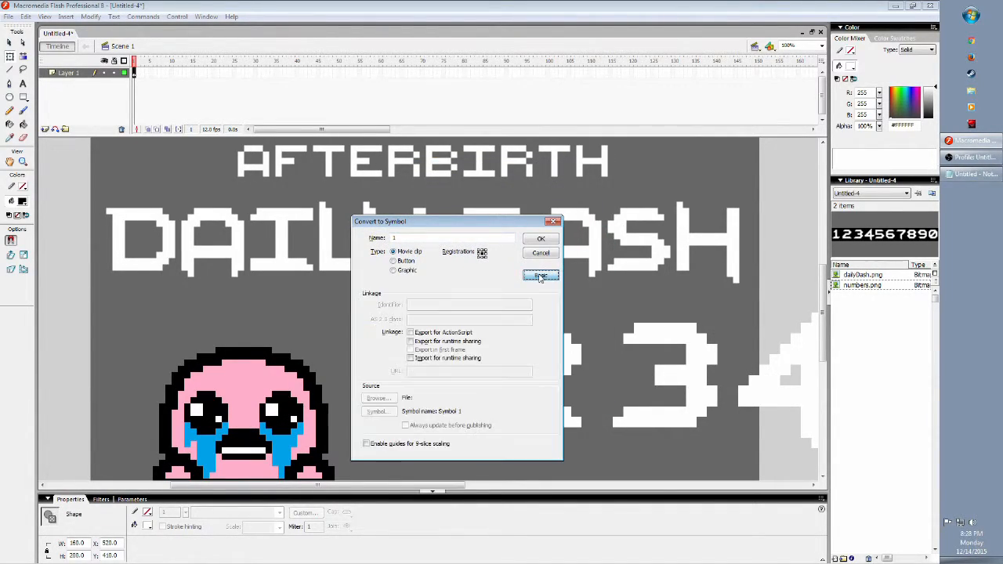
key(Return)
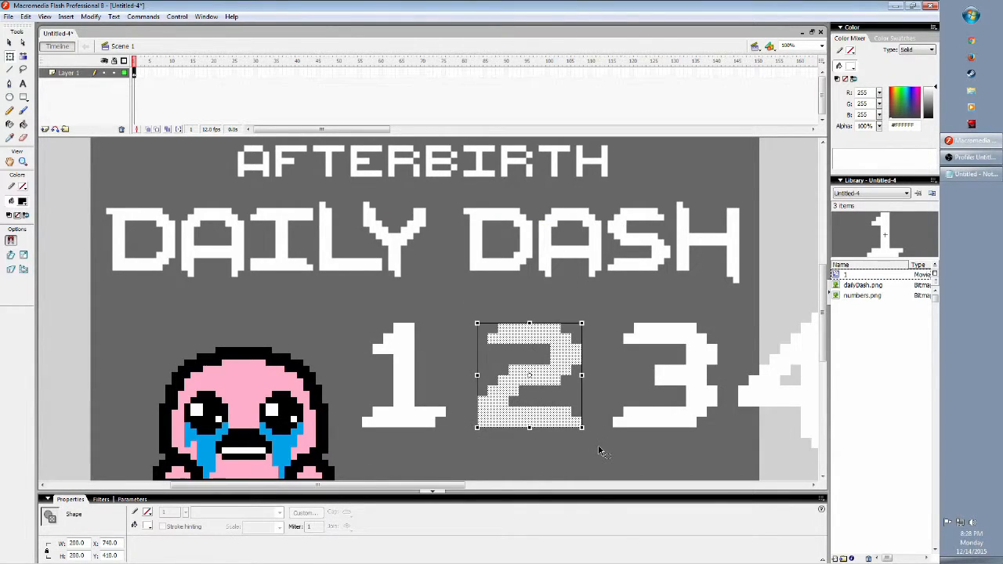
Convert the digit 2 shape into a movie clip symbol named 2.
key(F8)
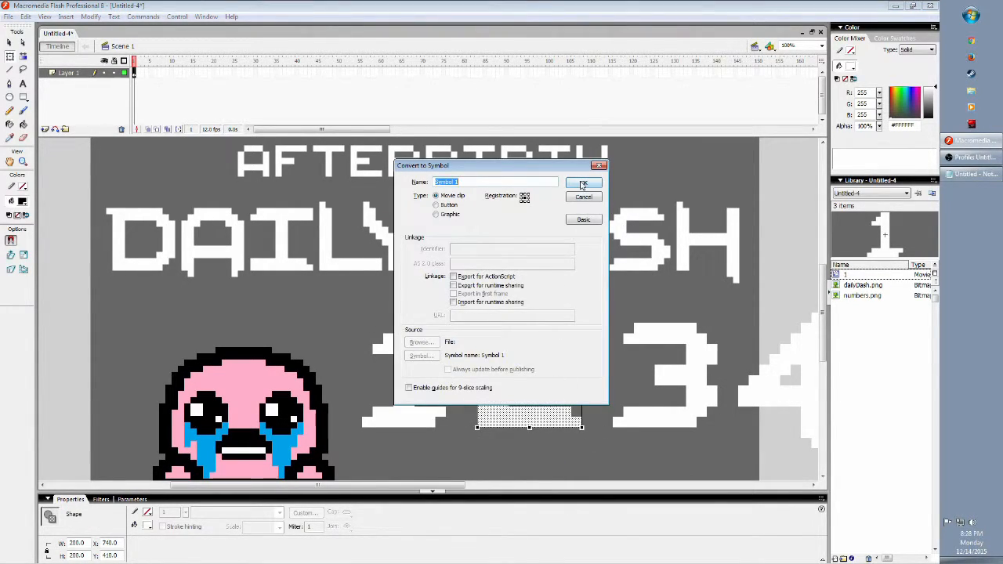
text(2)
click(584, 182)
Convert the digit 3 shape into a movie clip symbol named 3.
drag(590, 310, 733, 470)
key(F8)
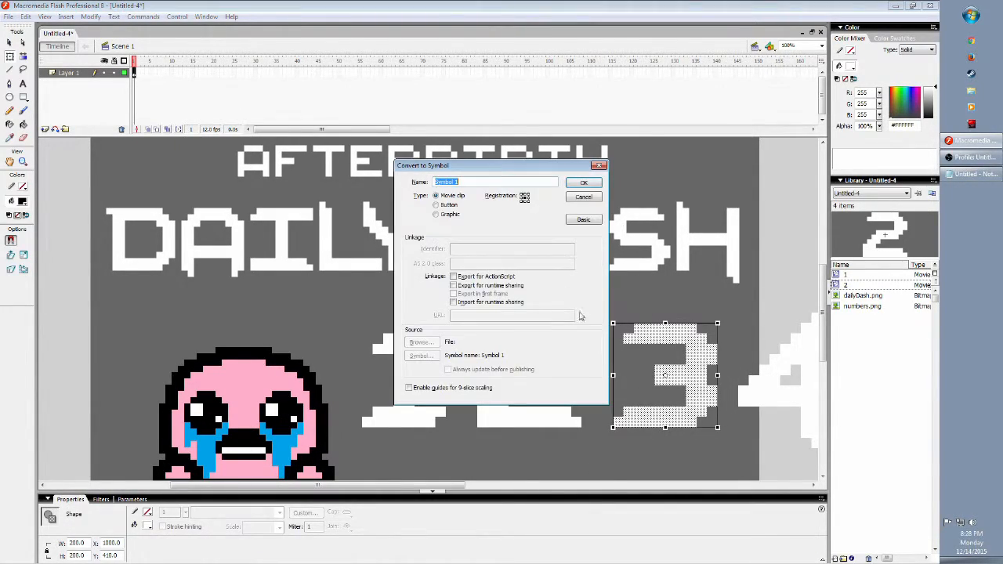
text(3)
click(584, 183)
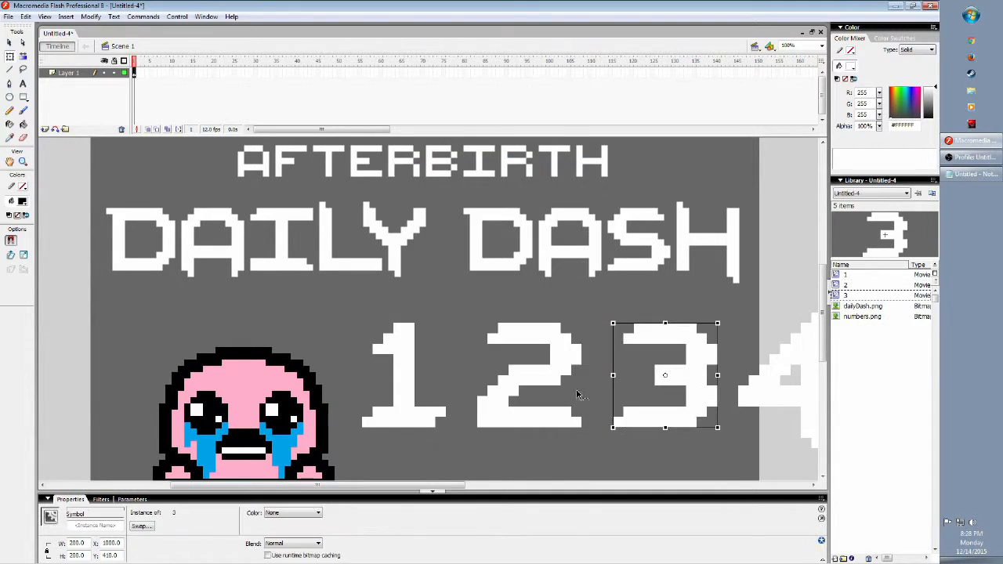
Convert the remaining digits, 4 through 9 and 0, into movie clip symbols named after each digit.
drag(474, 489, 564, 488)
drag(617, 461, 489, 301)
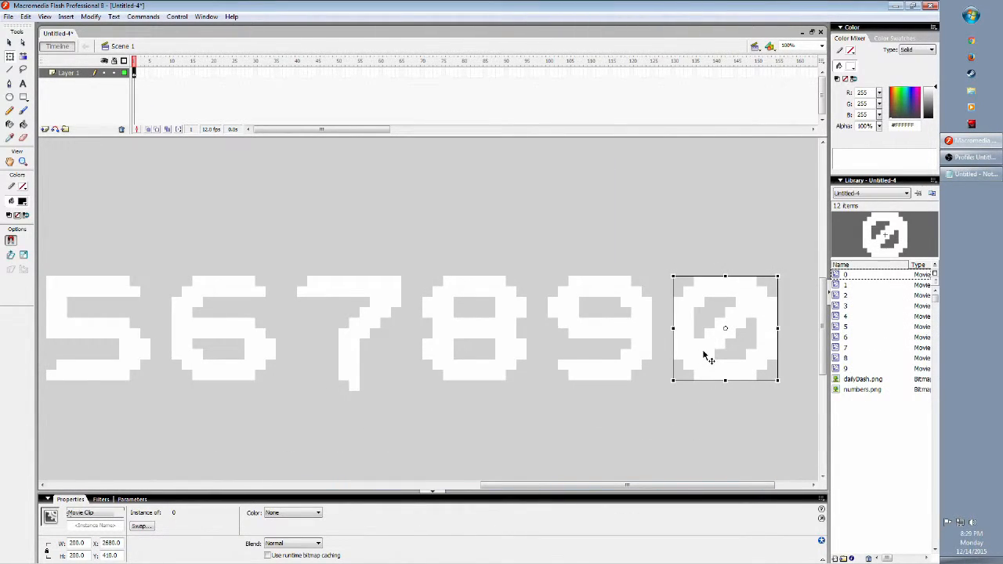
Delete the digit instances 0, 9, 8, 7 and 6 from the stage, keeping their symbols in the library.
key(Delete)
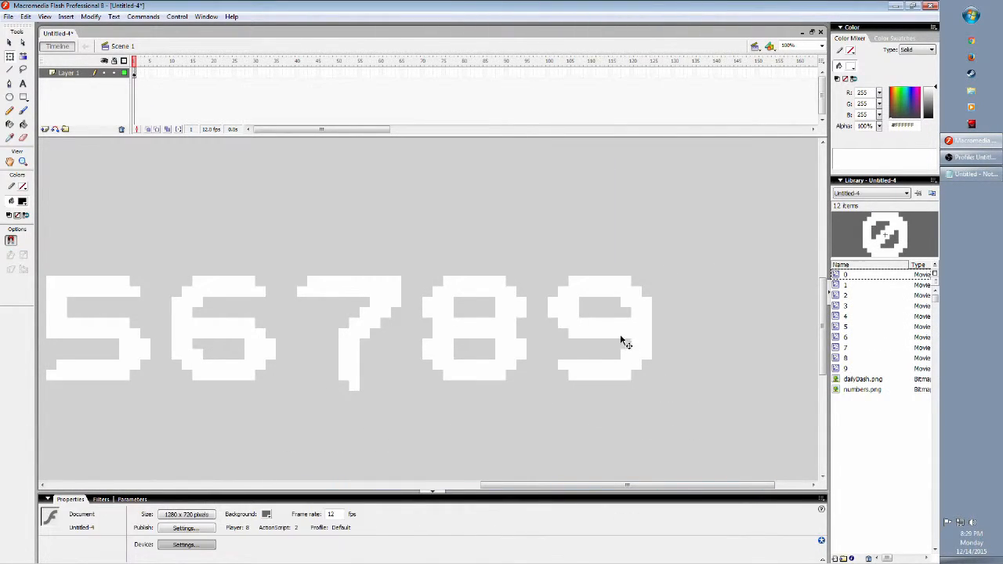
click(625, 343)
key(Delete)
click(522, 338)
key(Delete)
click(362, 332)
key(Delete)
click(240, 338)
key(Delete)
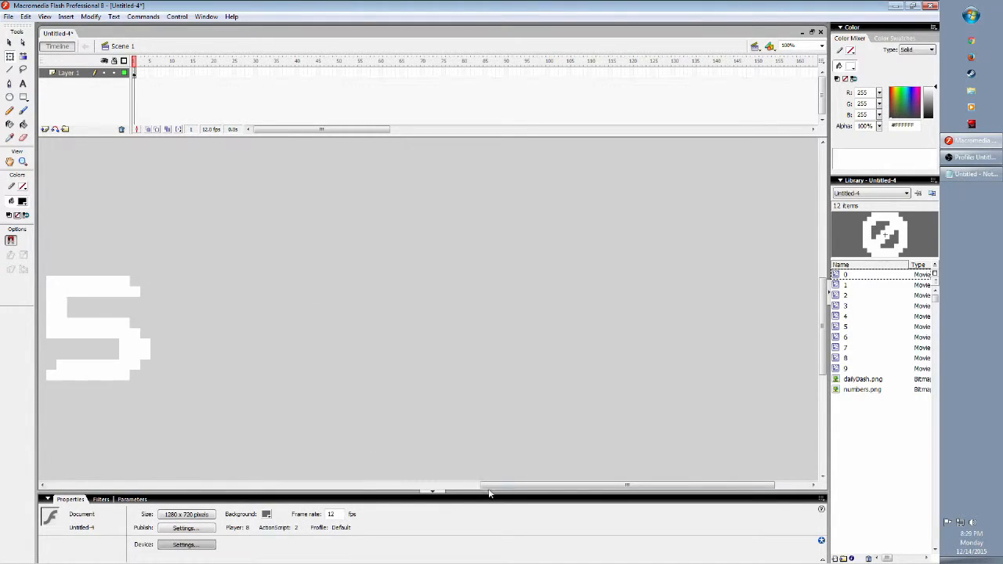
scroll(468, 334, left, 5)
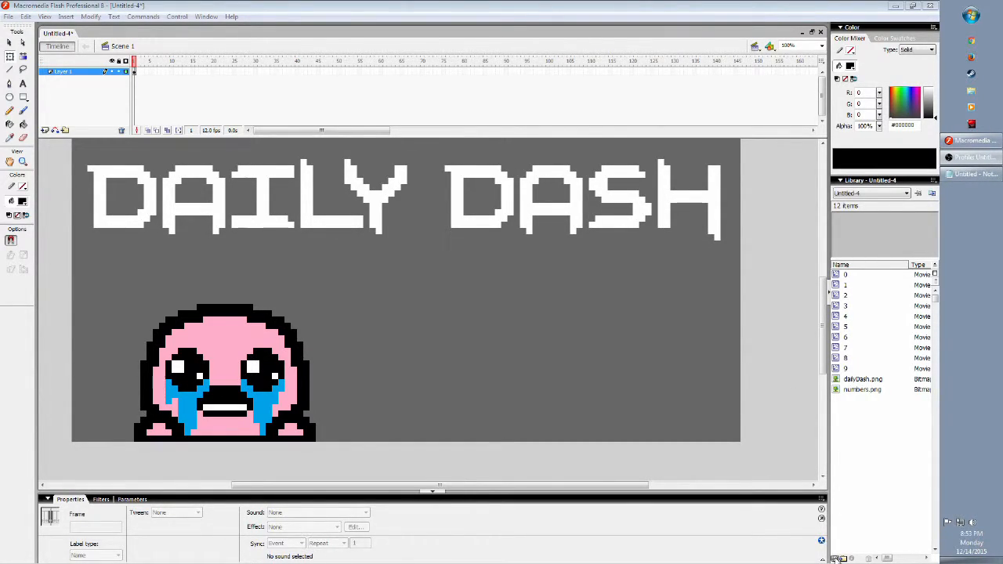
Create a new empty graphic symbol named ones.
click(836, 558)
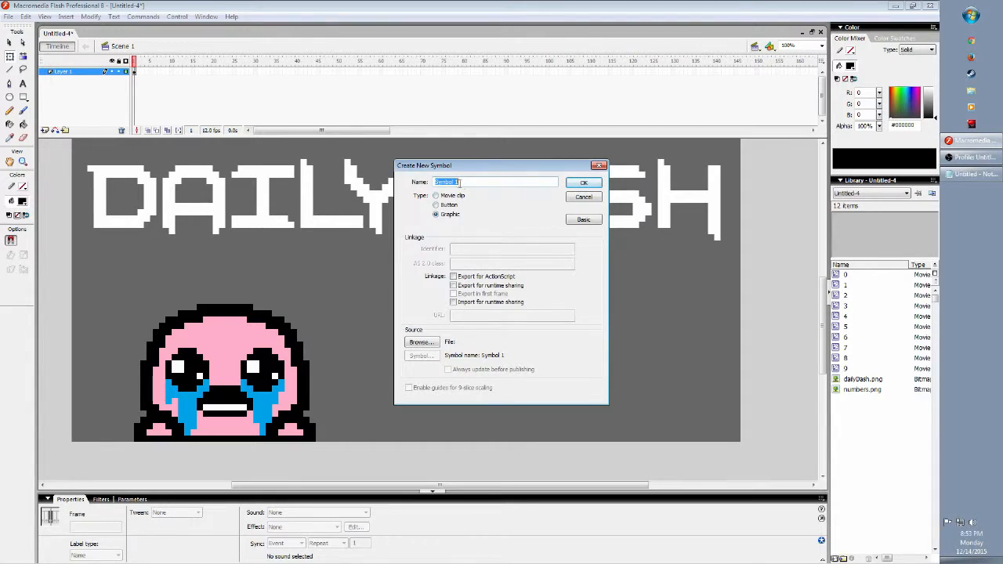
text(d)
key(BackSpace)
key(BackSpace)
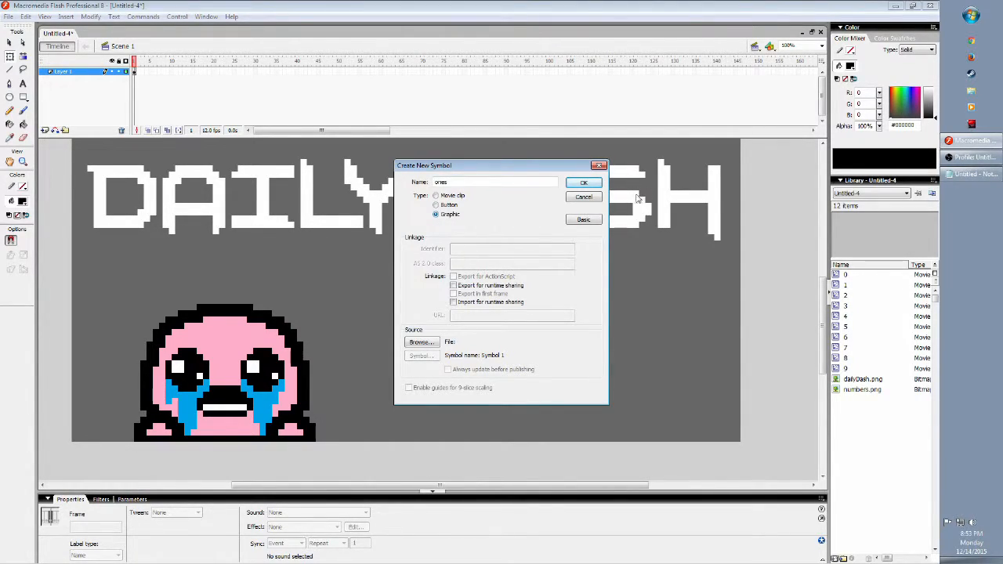
click(593, 183)
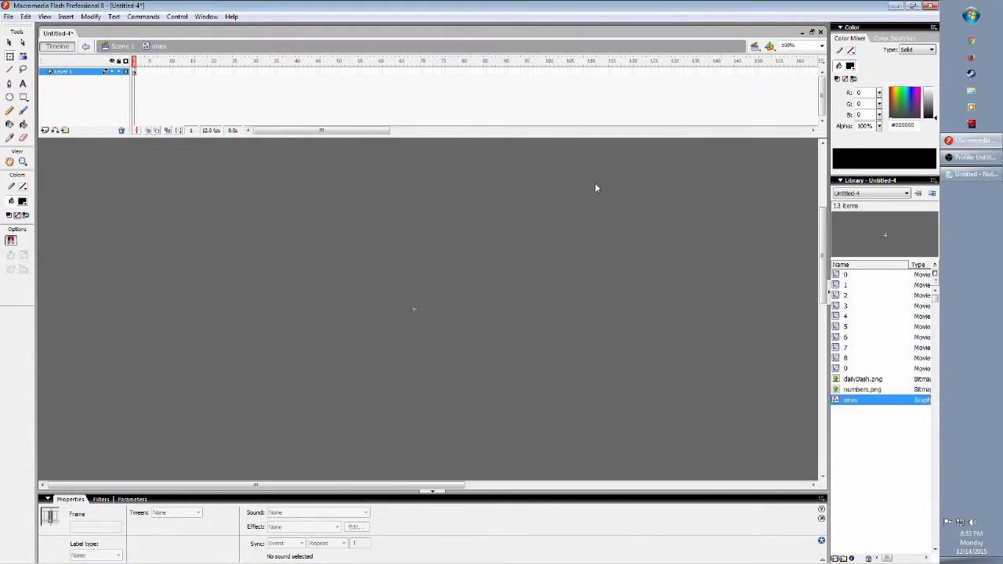
Place the digit 1 symbol in frame 1 of the ones symbol and position it at X -80, Y -100.
click(837, 286)
drag(436, 309, 416, 309)
click(119, 542)
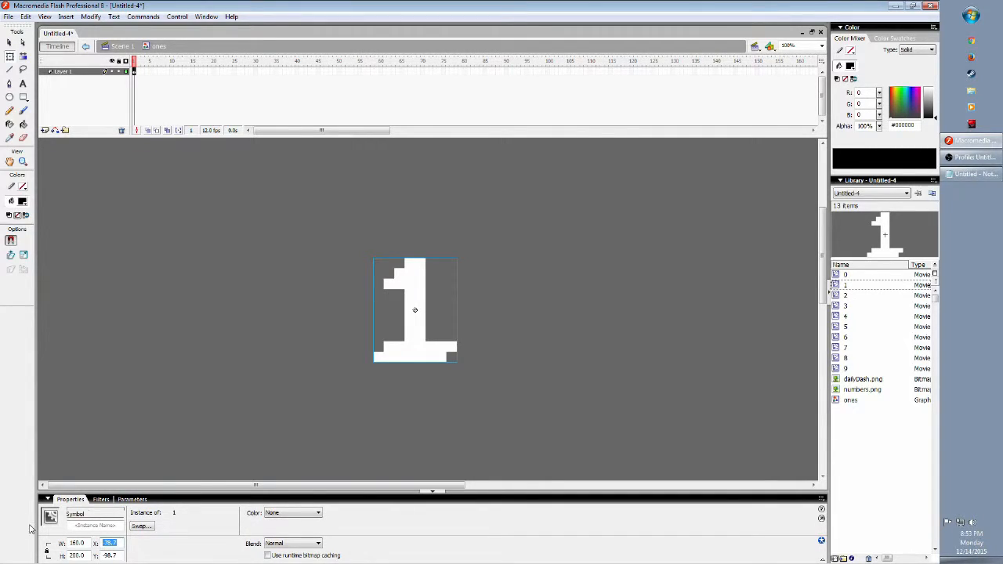
text(-)
key(Tab)
text(-)
key(Return)
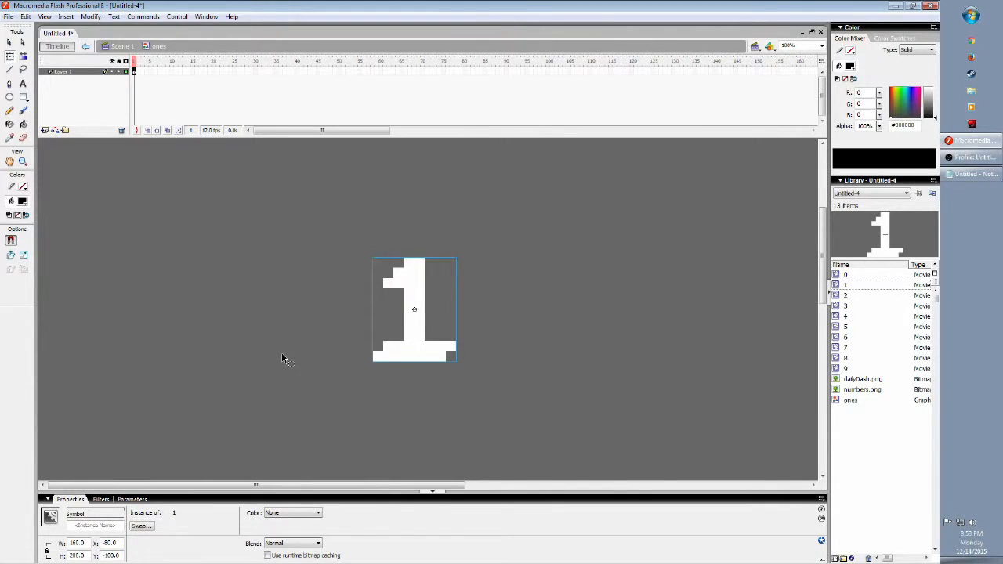
click(284, 359)
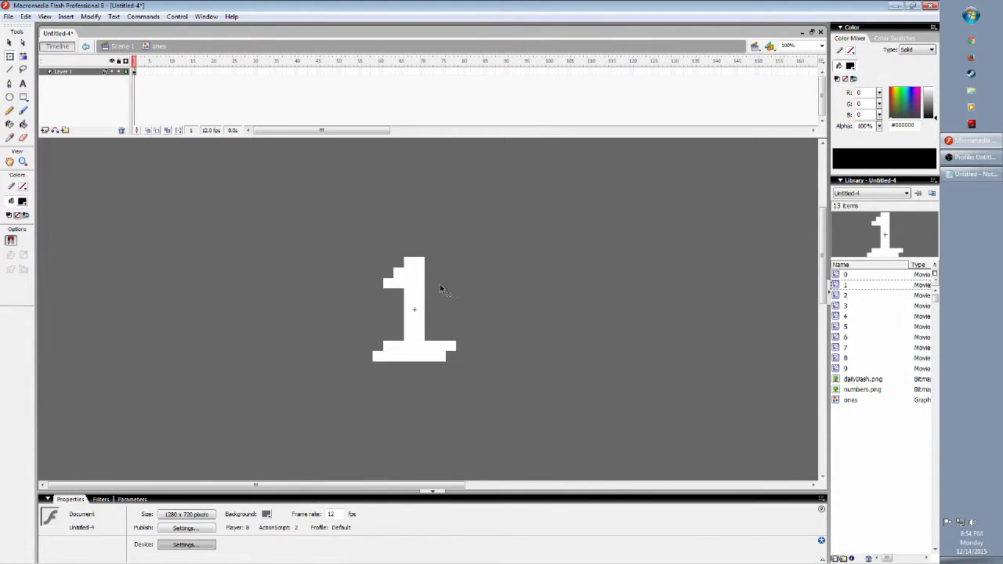
Insert a keyframe at frame 2 and swap its digit instance for symbol 2.
click(138, 72)
right_click(138, 72)
click(168, 109)
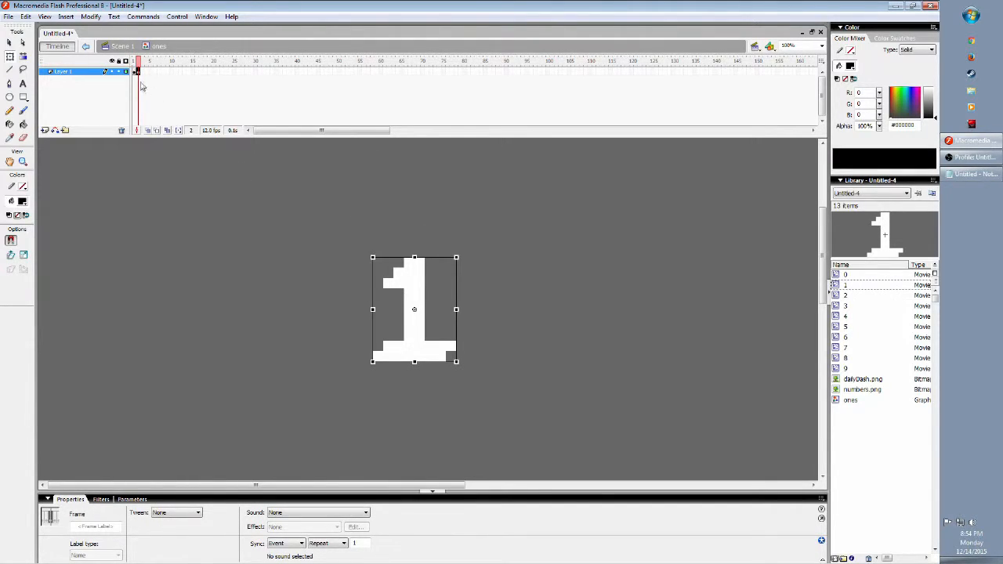
click(413, 274)
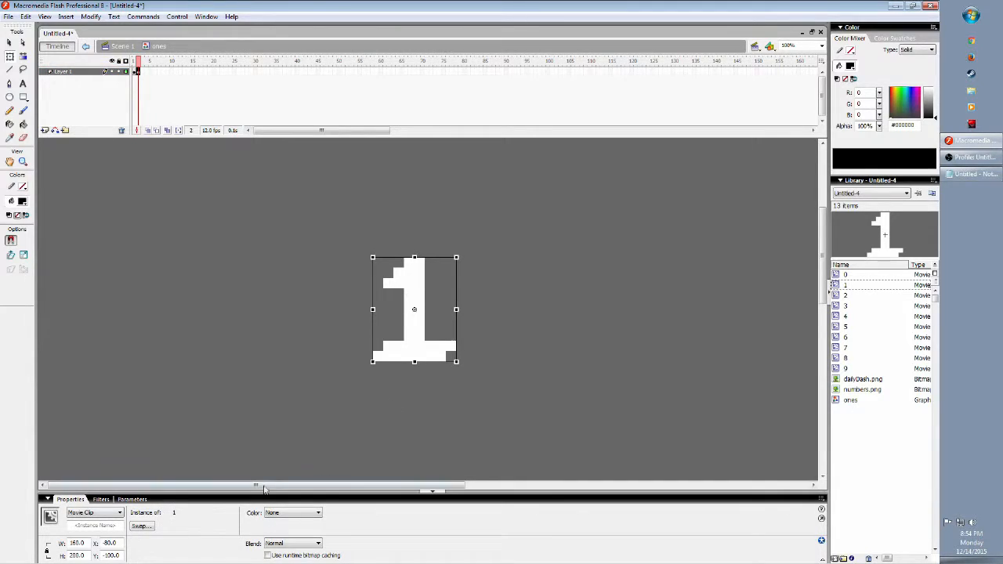
click(152, 527)
click(430, 257)
click(634, 239)
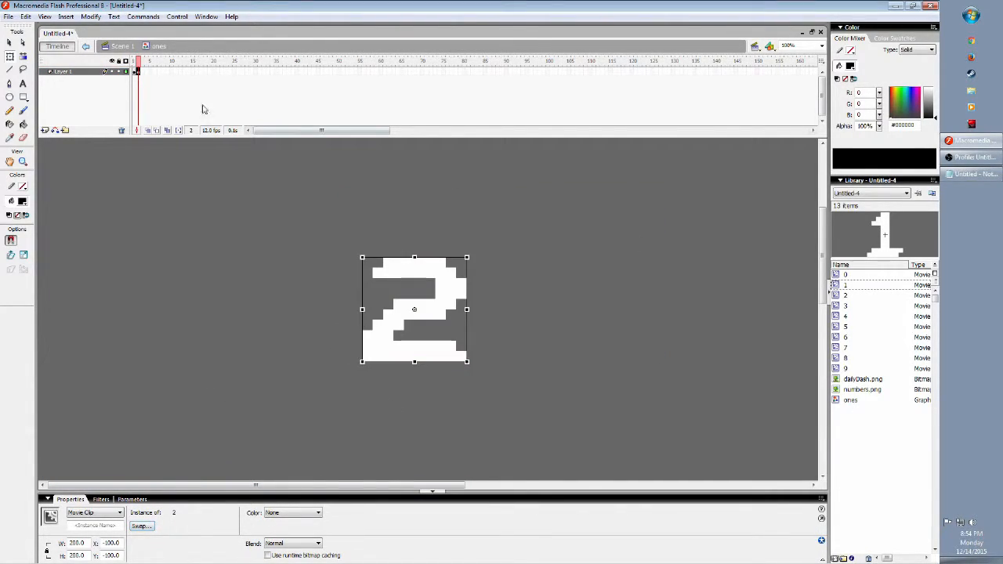
Insert a keyframe at frame 3 and swap its digit instance for symbol 3.
click(143, 71)
right_click(144, 71)
click(184, 107)
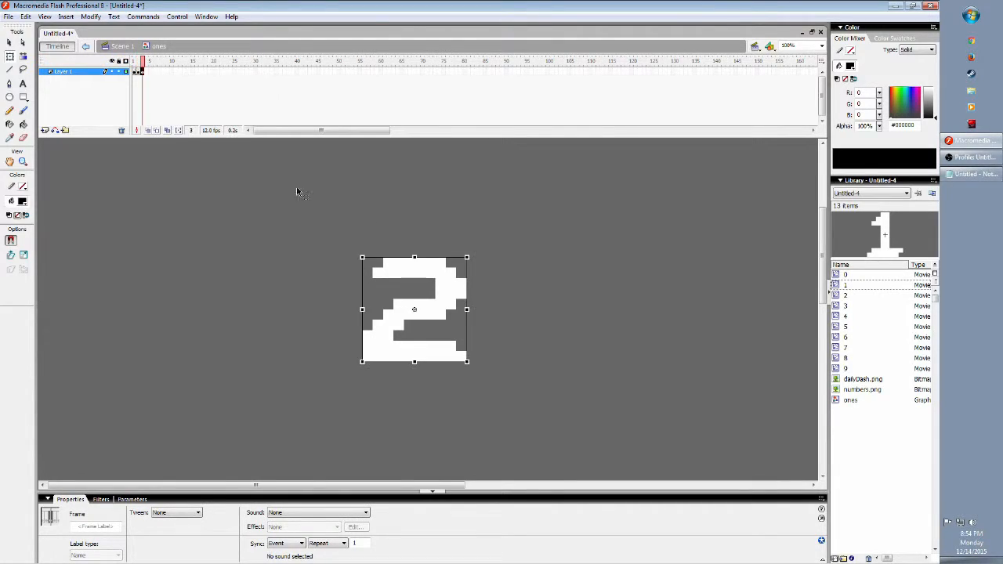
click(447, 286)
click(142, 526)
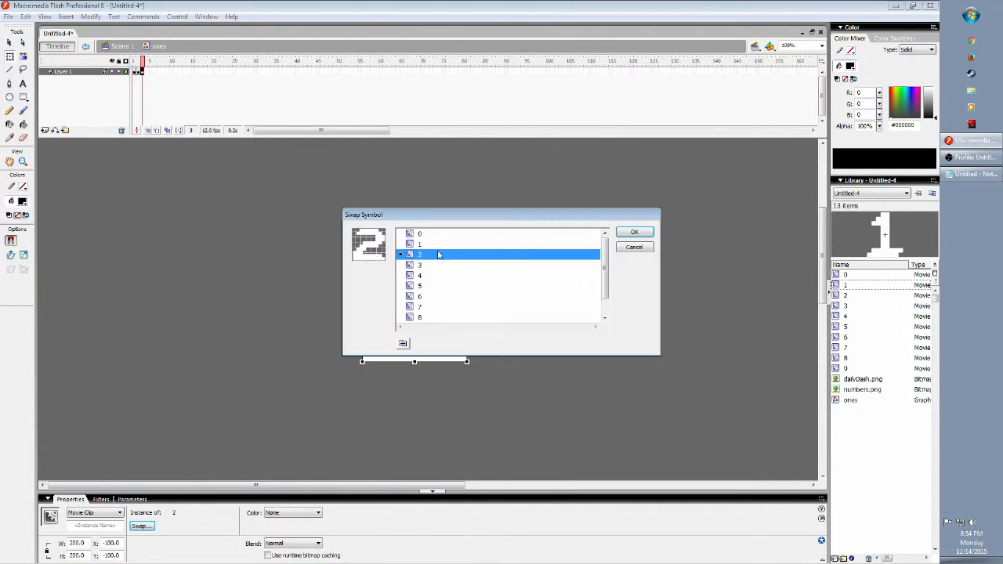
click(423, 264)
click(634, 234)
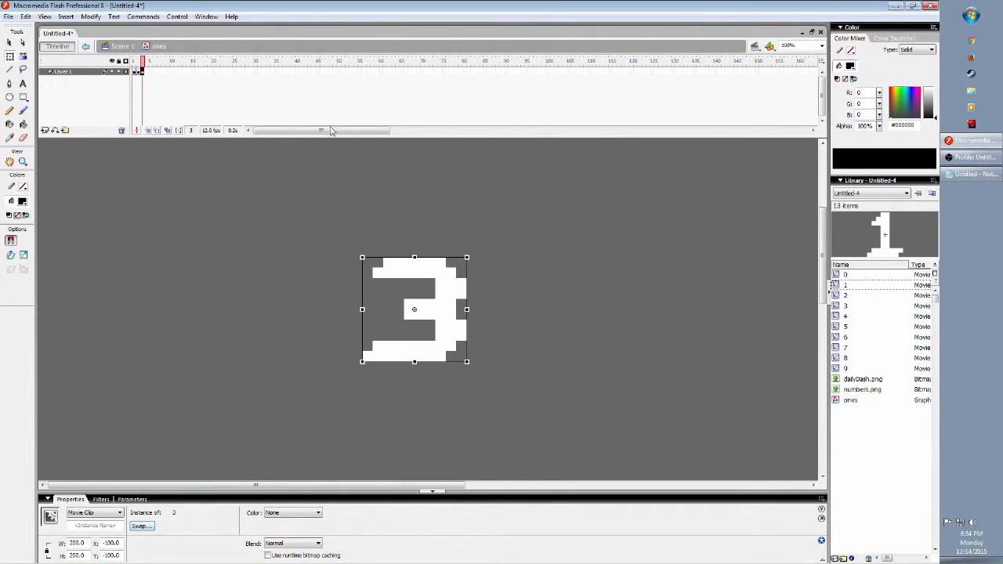
Insert a keyframe at frame 4 and swap its digit instance for symbol 4.
click(146, 71)
right_click(146, 71)
click(188, 119)
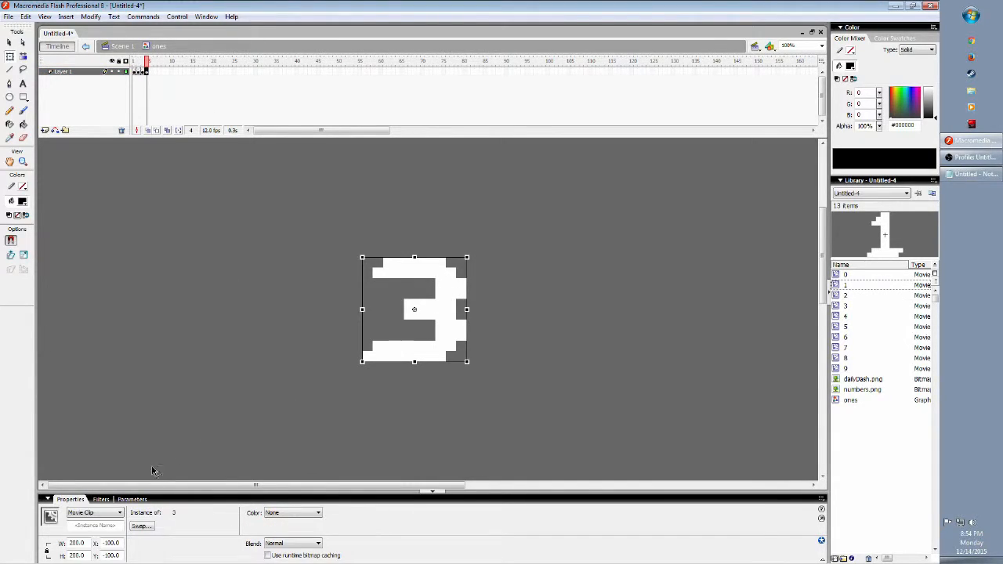
click(149, 526)
click(439, 275)
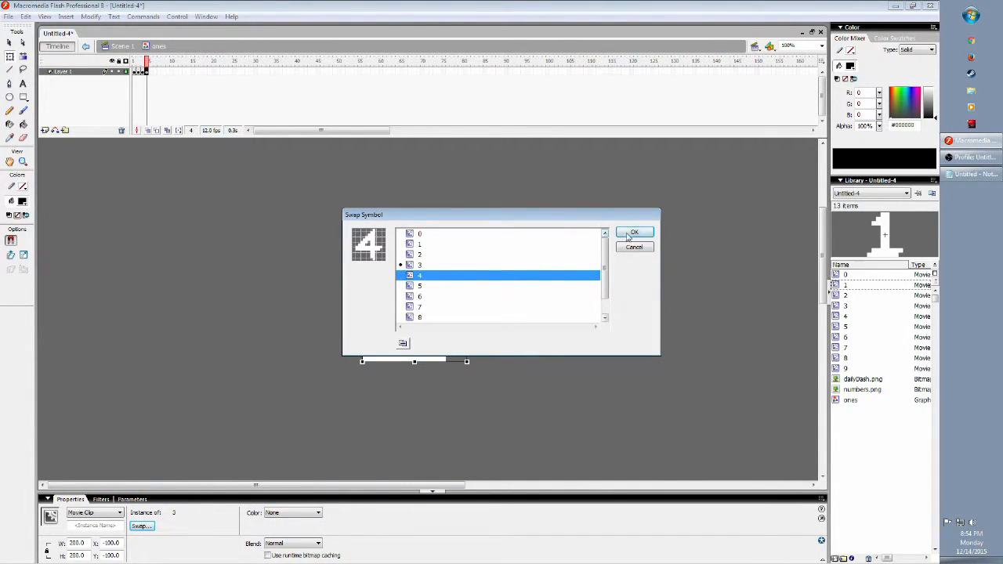
click(634, 234)
Insert a keyframe at frame 5 and swap its digit instance for symbol 5.
right_click(151, 71)
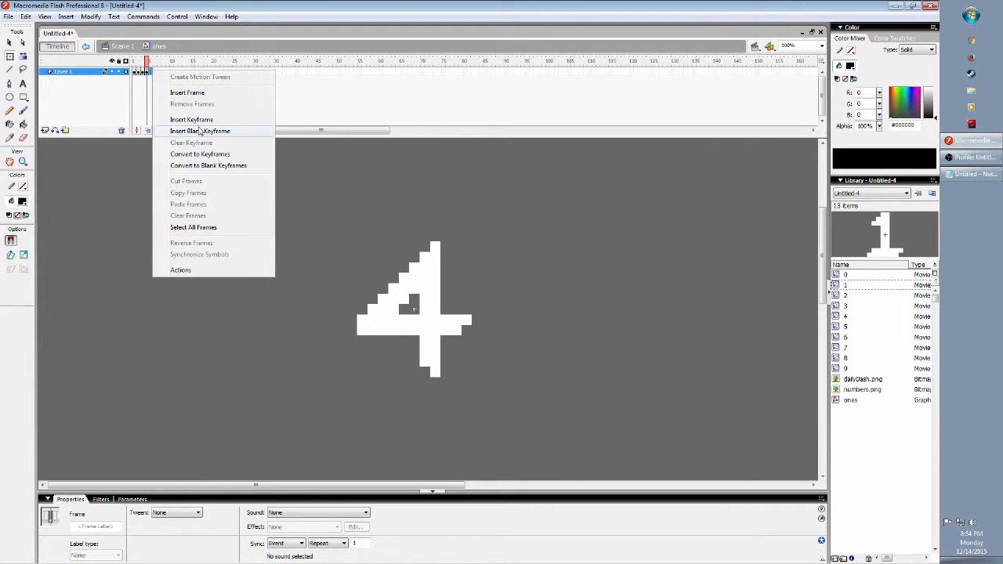
click(194, 119)
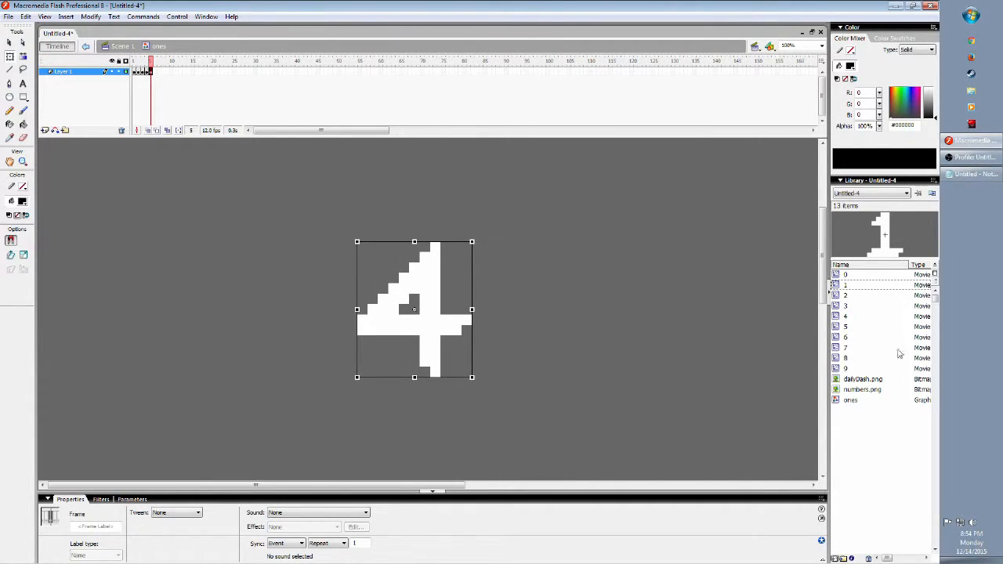
click(424, 281)
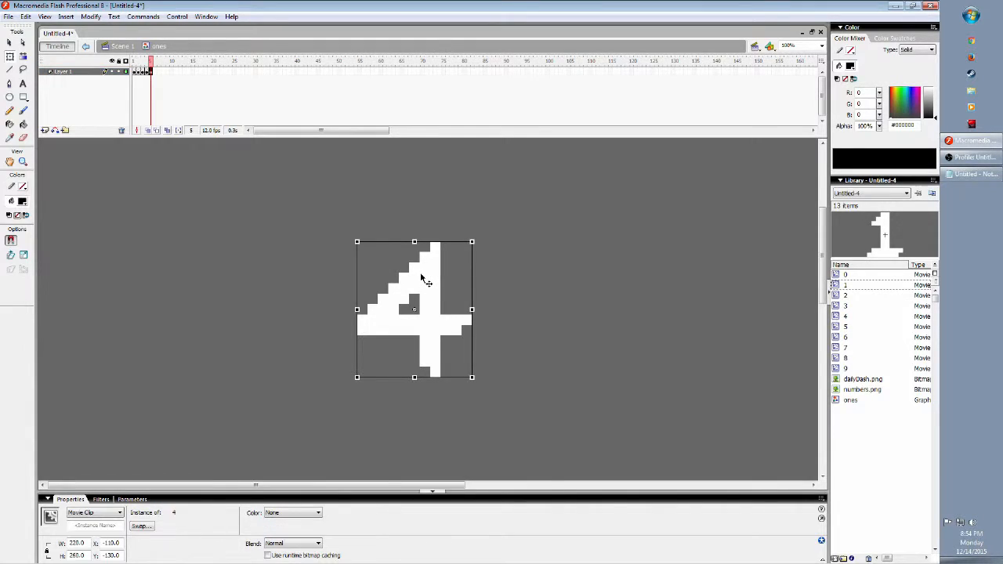
click(143, 526)
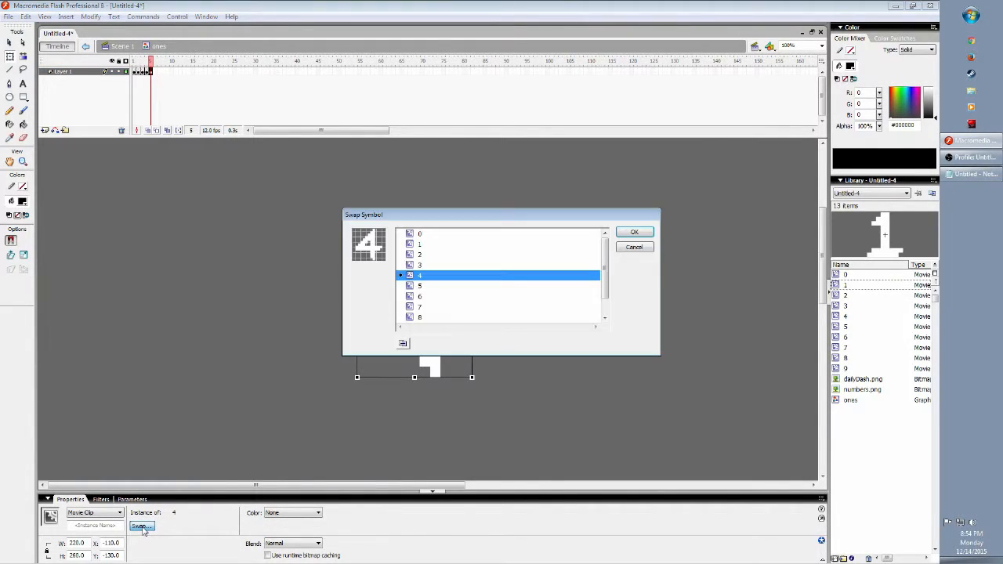
click(434, 286)
click(634, 231)
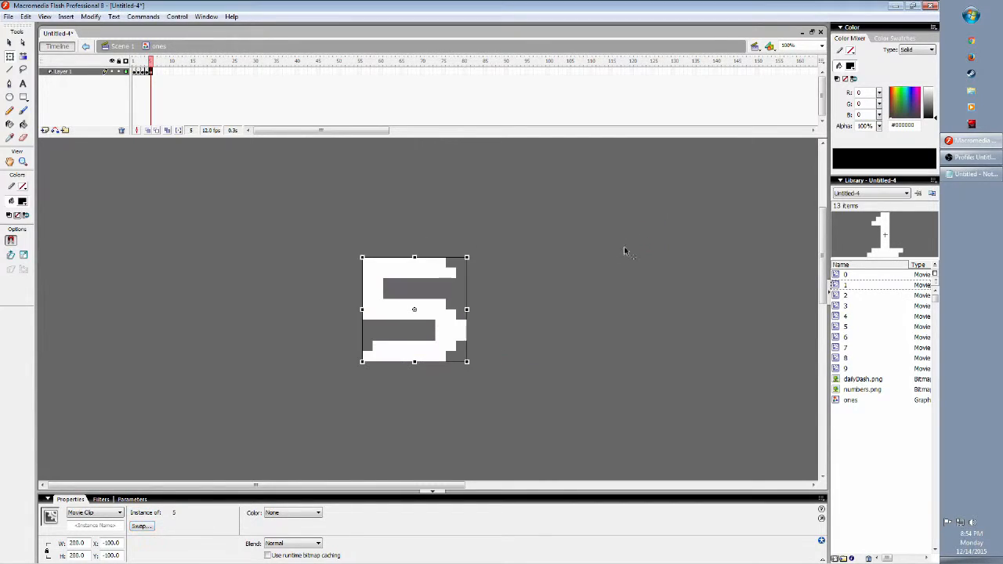
Insert a keyframe at frame 6 and swap its digit instance for symbol 6.
click(155, 71)
right_click(155, 73)
click(188, 117)
click(385, 309)
click(142, 527)
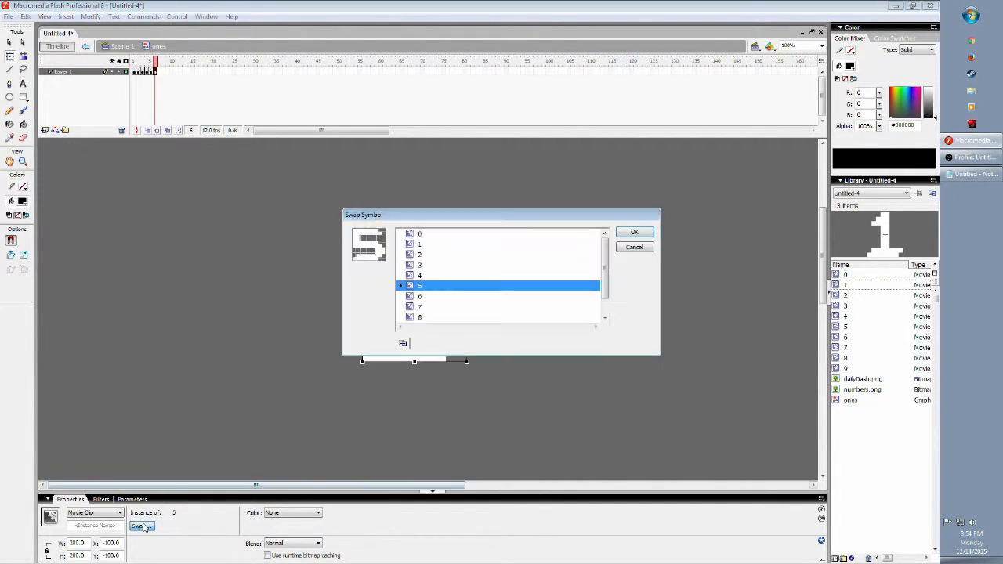
click(513, 296)
click(634, 232)
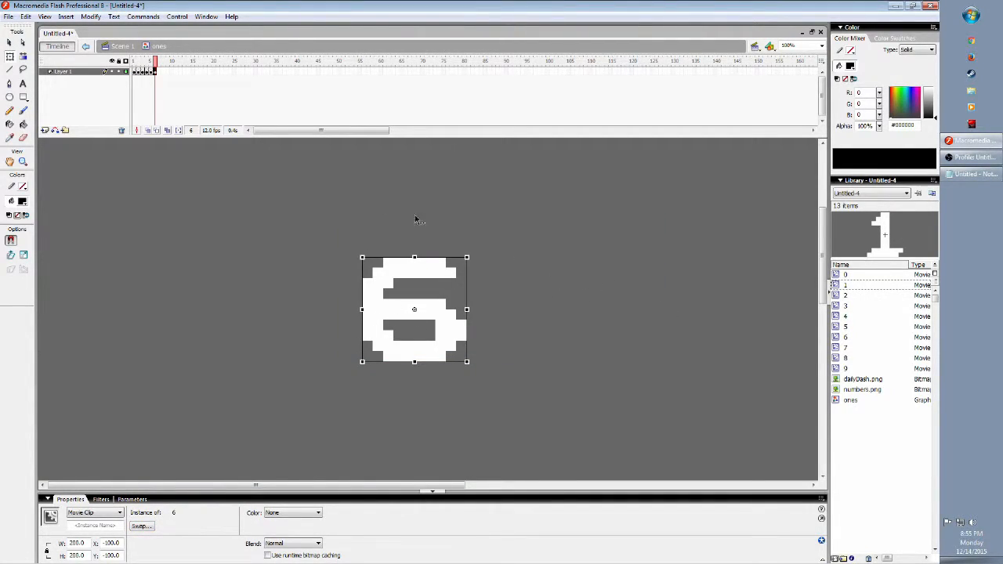
Insert a keyframe at frame 7, delete its copied digit 6 and place the digit 7 symbol from the library instead.
right_click(160, 71)
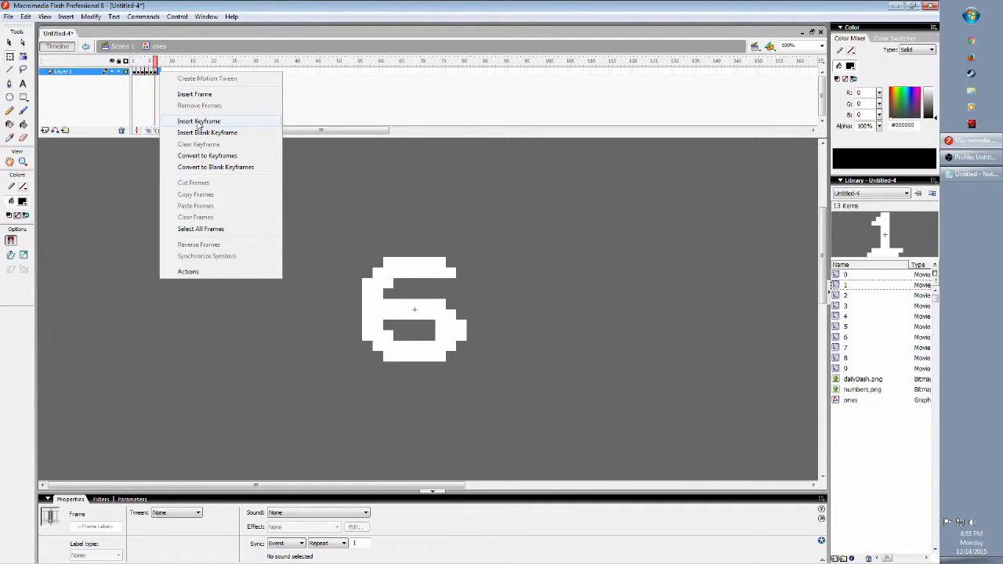
click(198, 122)
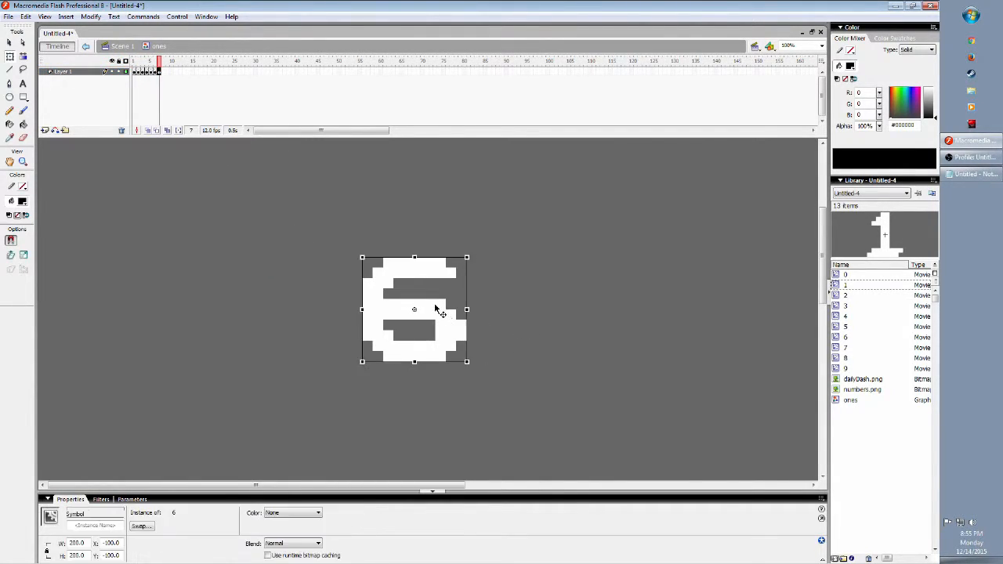
key(Delete)
drag(848, 347, 427, 314)
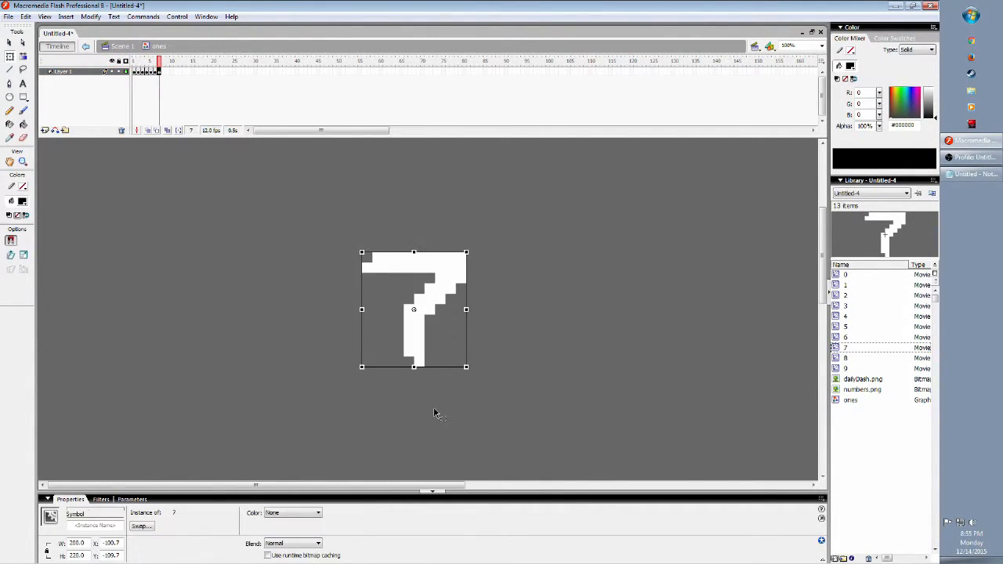
Position the digit 7 instance in frame 7 at X -100, Y -110.
drag(123, 541, 2, 495)
text(-100)
key(Tab)
text(-110)
key(Return)
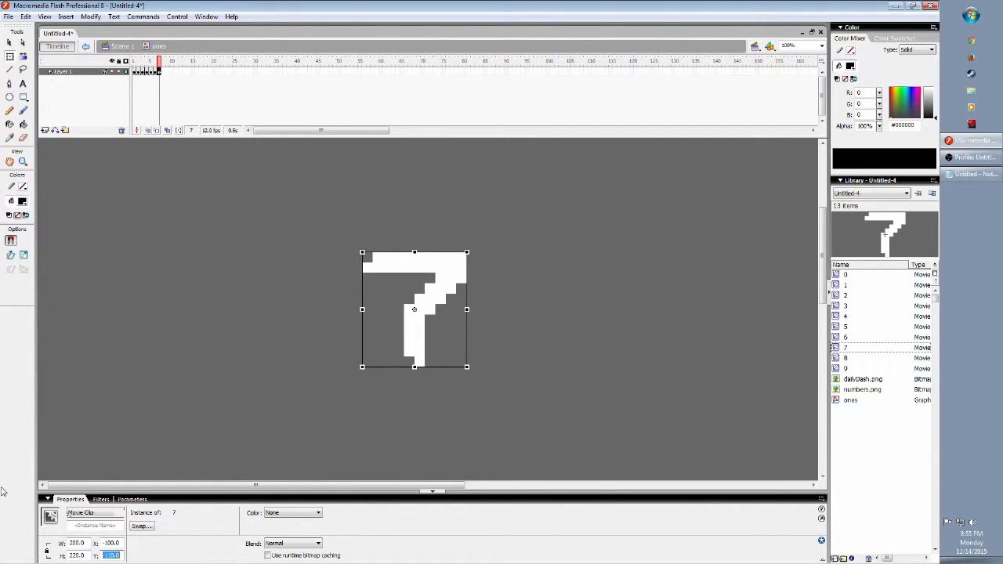
Insert a keyframe at frame 8 and swap its digit instance for symbol 8.
right_click(162, 73)
click(184, 117)
click(140, 526)
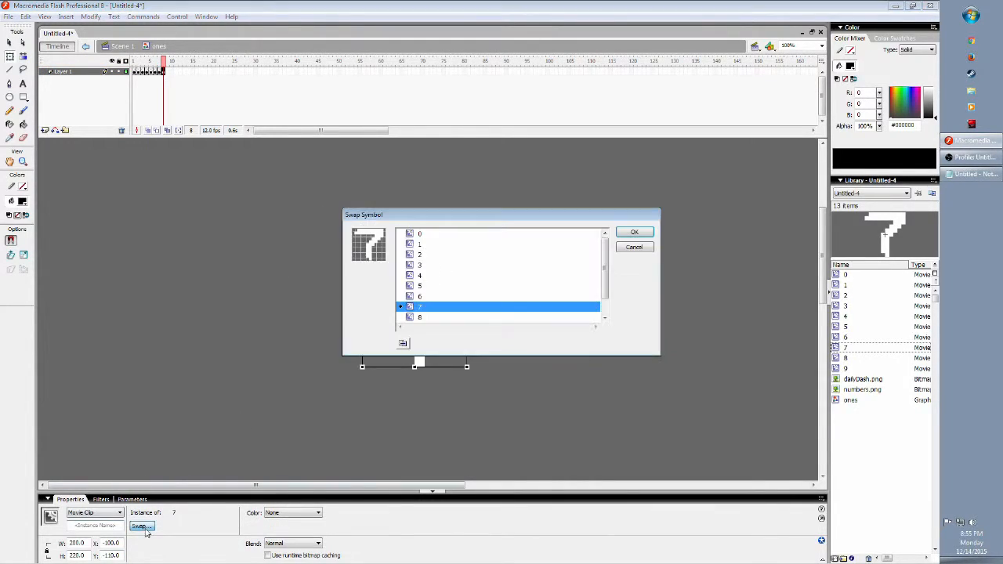
click(470, 317)
click(634, 239)
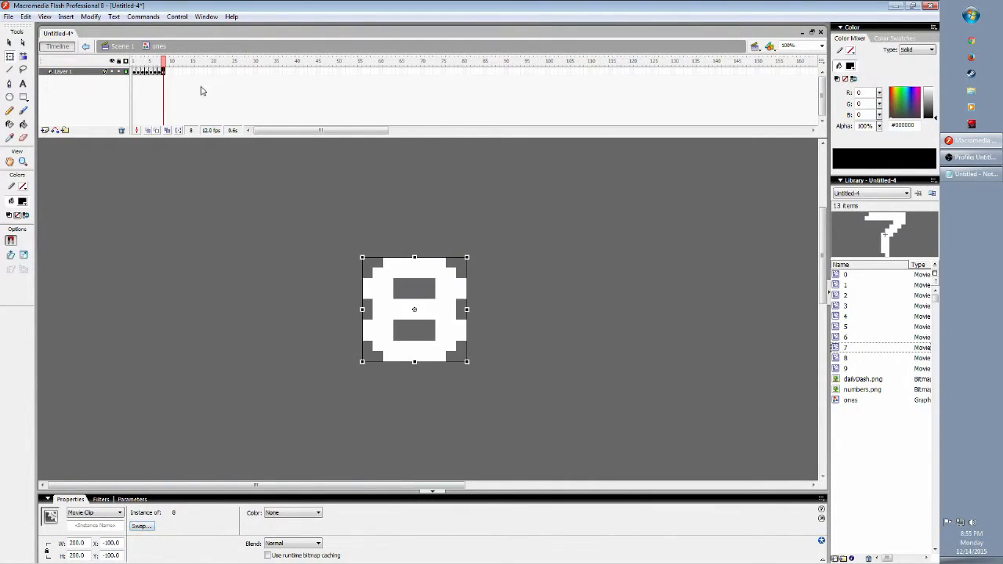
Insert a keyframe at frame 9 and swap its digit instance for symbol 9.
right_click(166, 71)
click(210, 119)
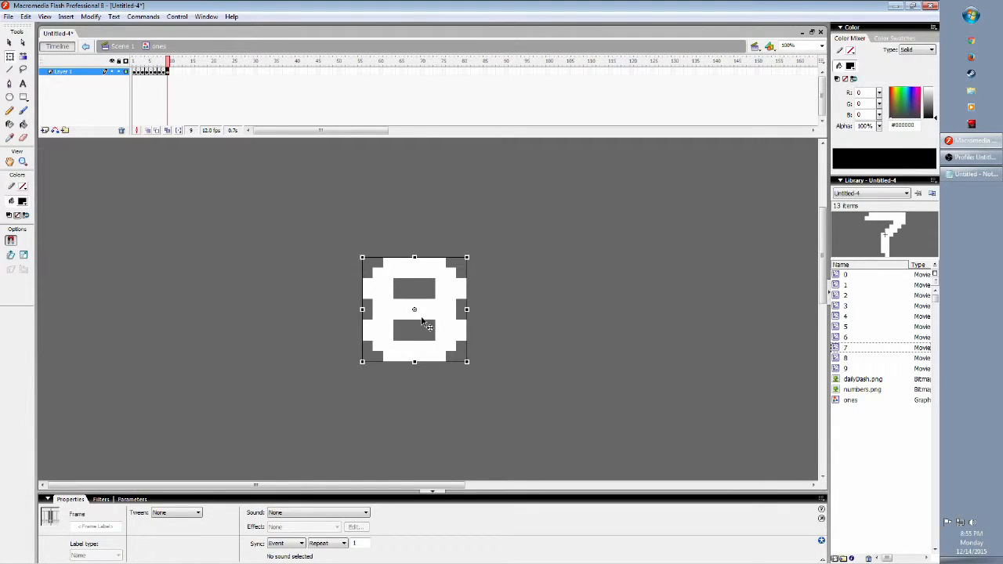
click(405, 342)
click(140, 525)
click(442, 317)
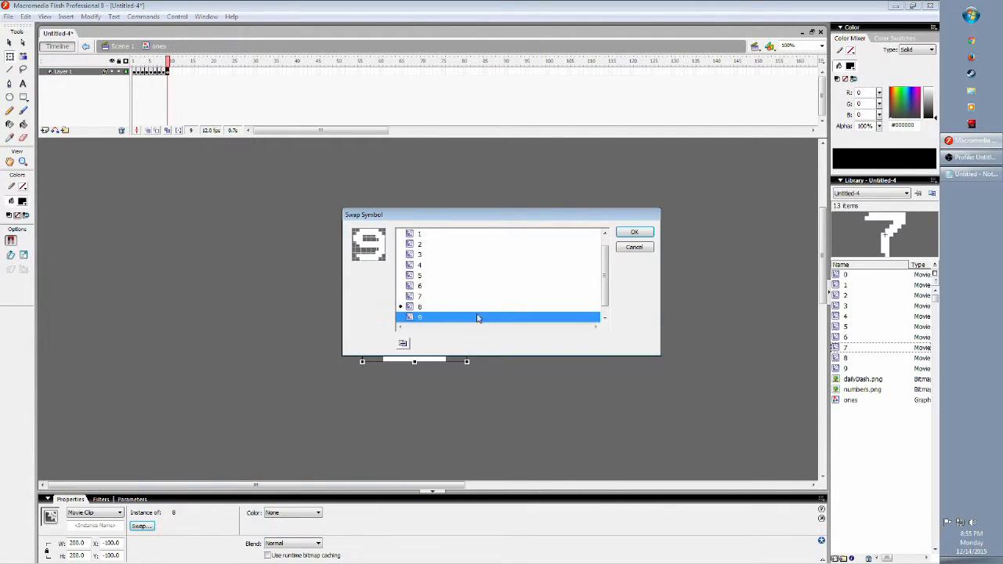
click(634, 232)
Insert a keyframe at frame 10 and swap its digit instance for symbol 0.
right_click(171, 73)
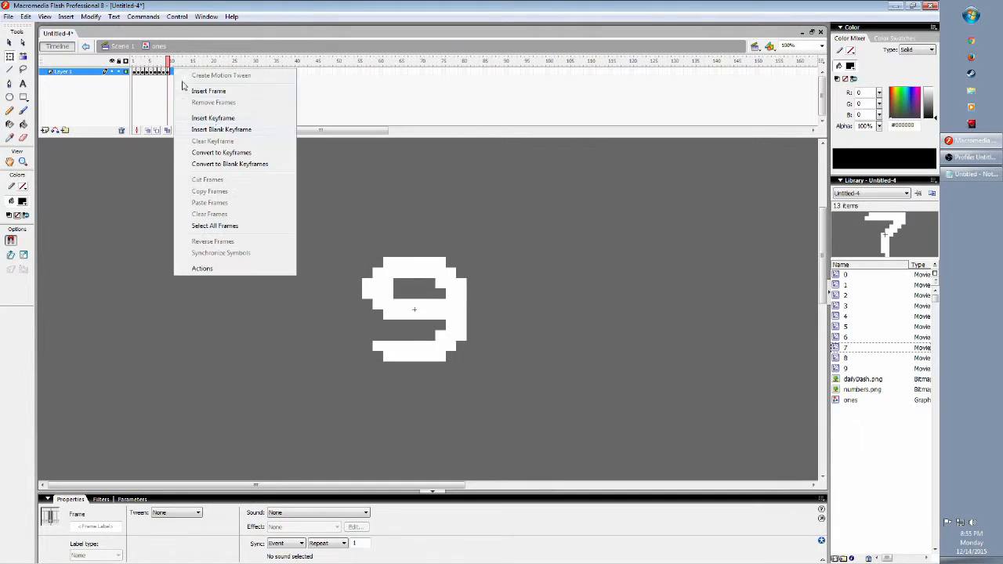
click(237, 120)
click(440, 325)
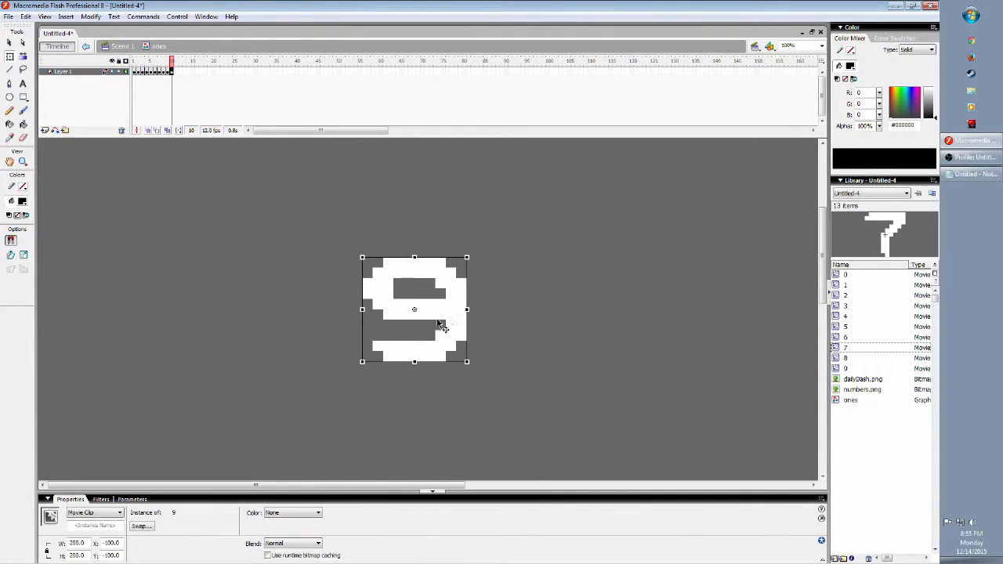
click(140, 526)
scroll(459, 280, up, 2)
click(437, 236)
click(630, 234)
Turn on onion skinning and go through the frames of the ones symbol to check the digits' alignment.
mouse_move(172, 62)
mouse_down()
mouse_move(144, 64)
mouse_move(156, 69)
mouse_up()
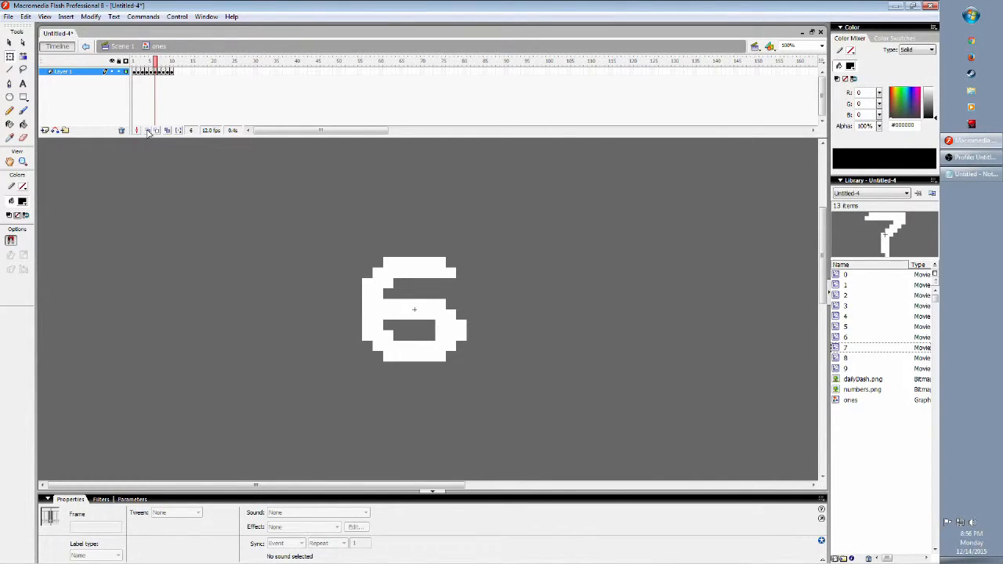
click(148, 131)
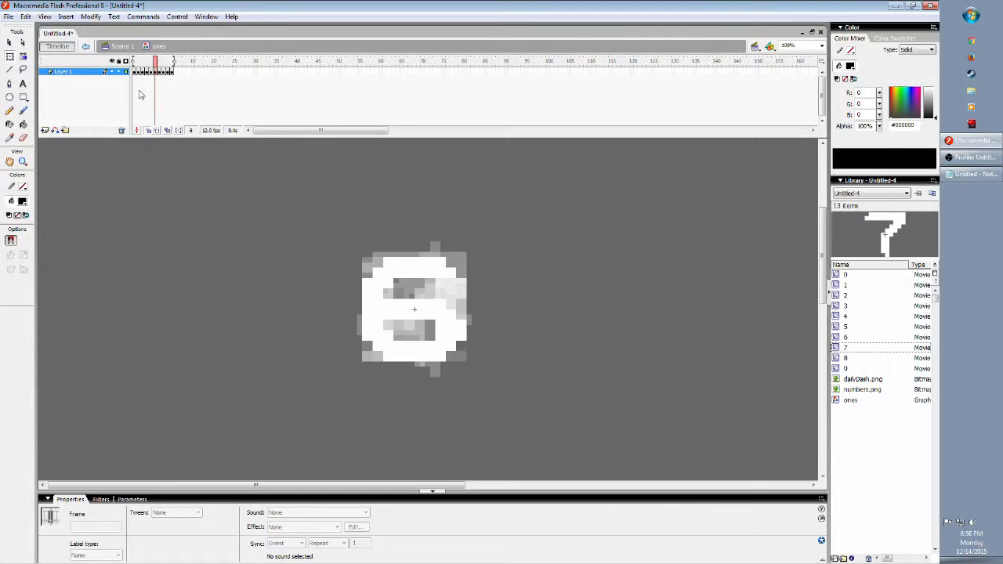
click(158, 69)
click(406, 270)
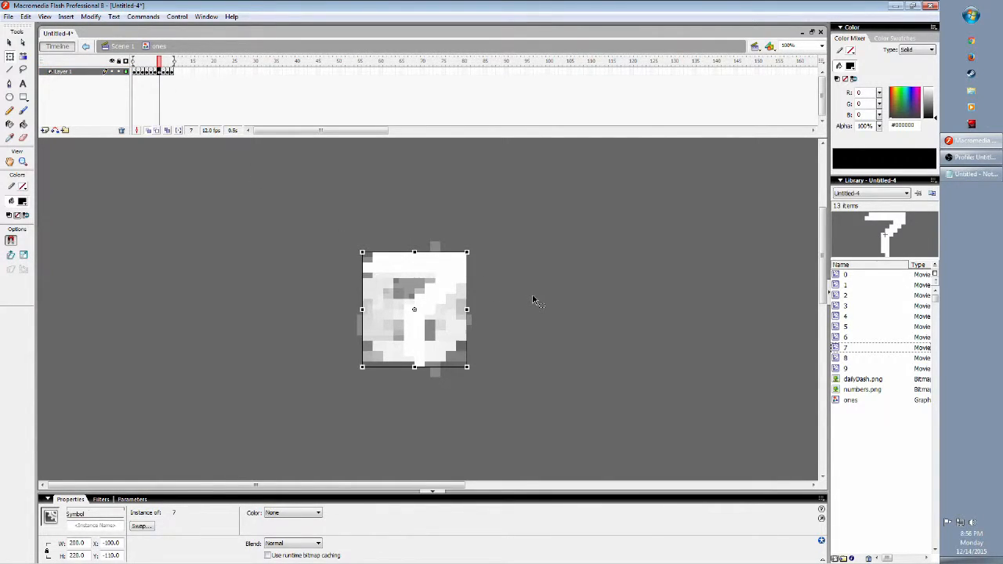
key(Return)
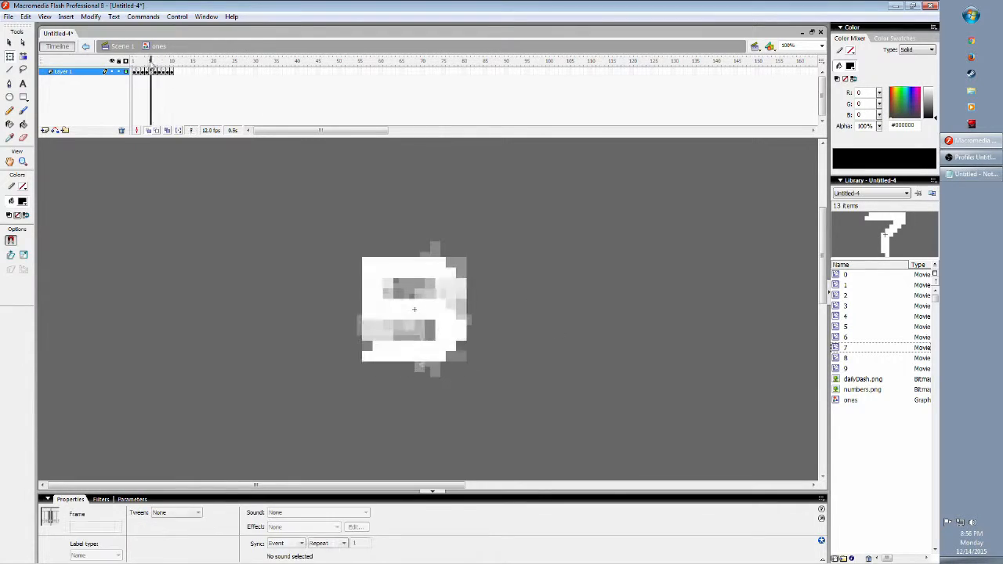
Play and scrub through frames 1 to 10 of the ones symbol with onion skinning off to check the digit sequence.
click(151, 70)
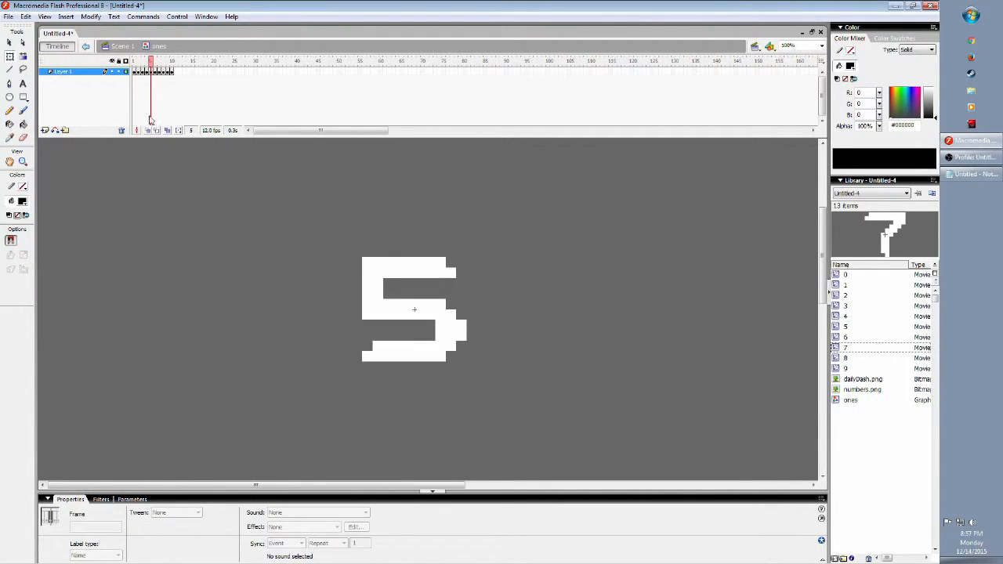
drag(151, 63, 178, 64)
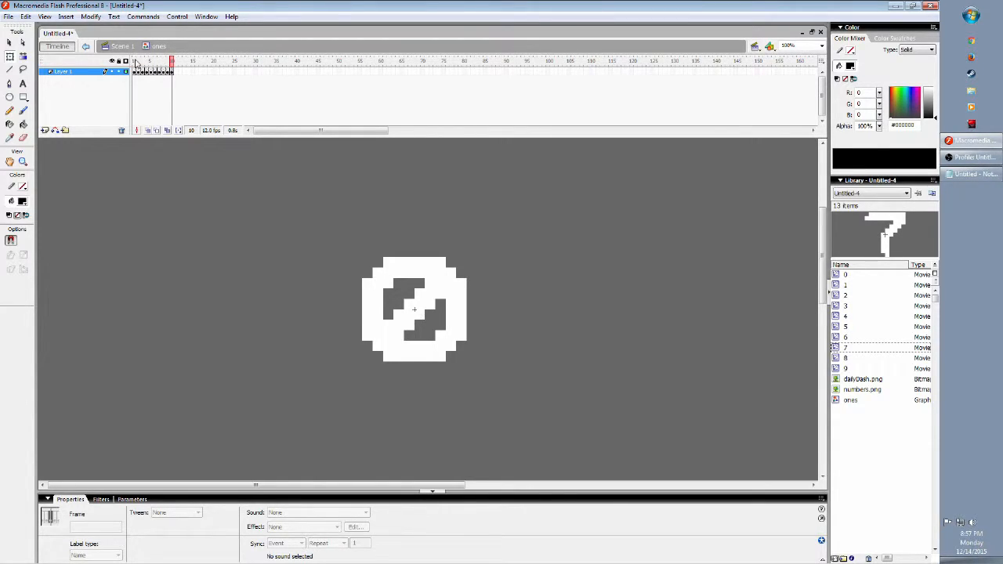
click(135, 62)
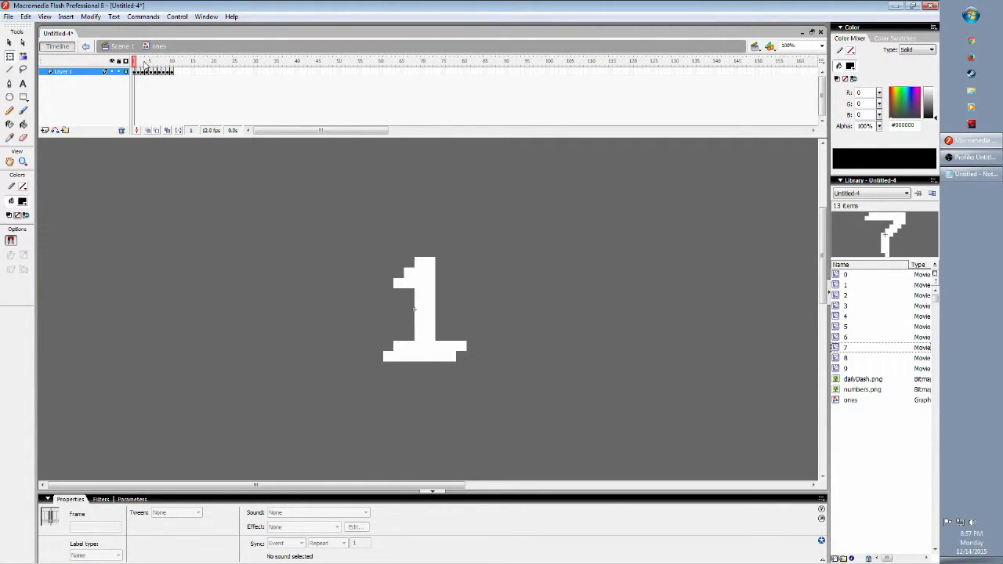
key(Return)
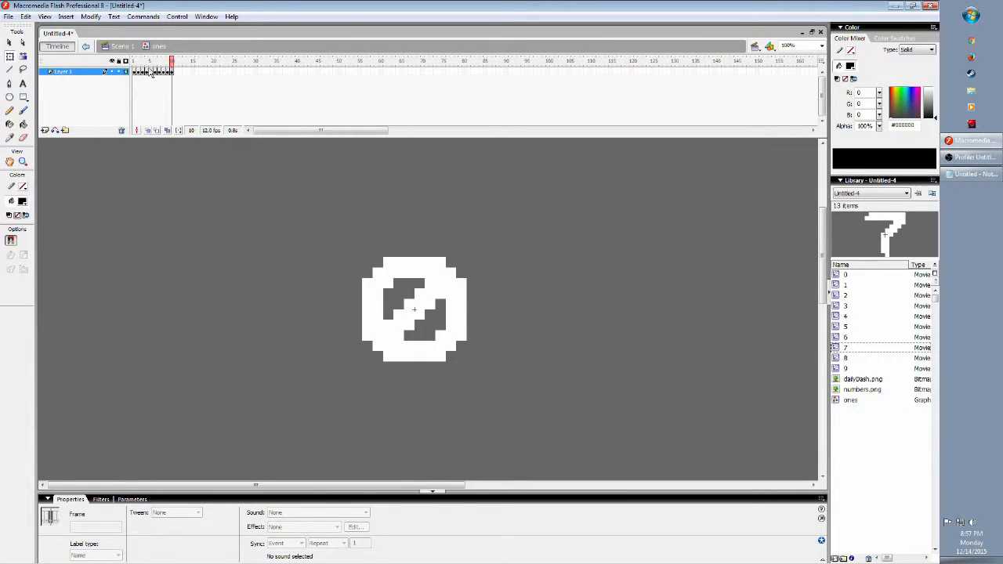
click(135, 63)
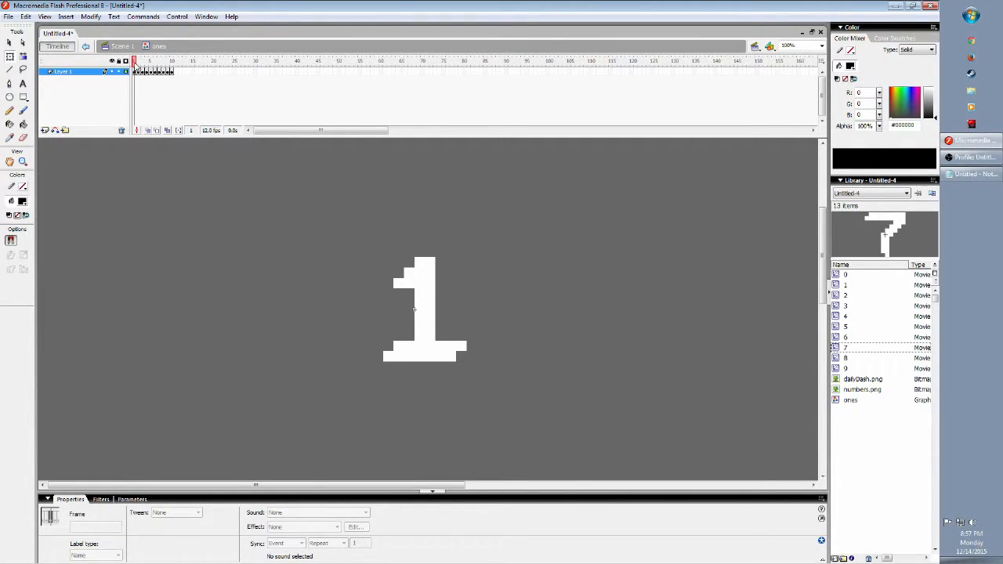
click(142, 61)
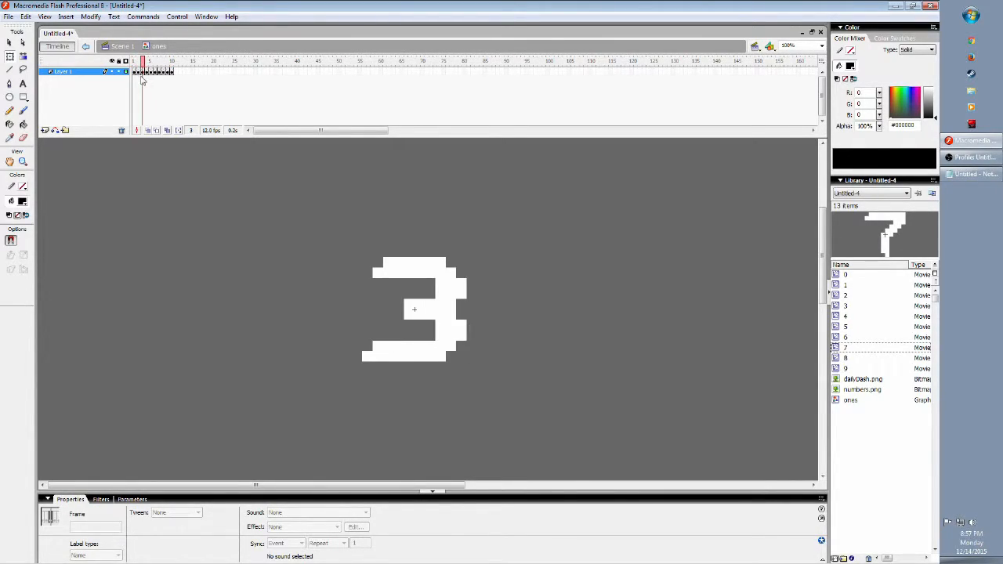
drag(157, 62, 160, 63)
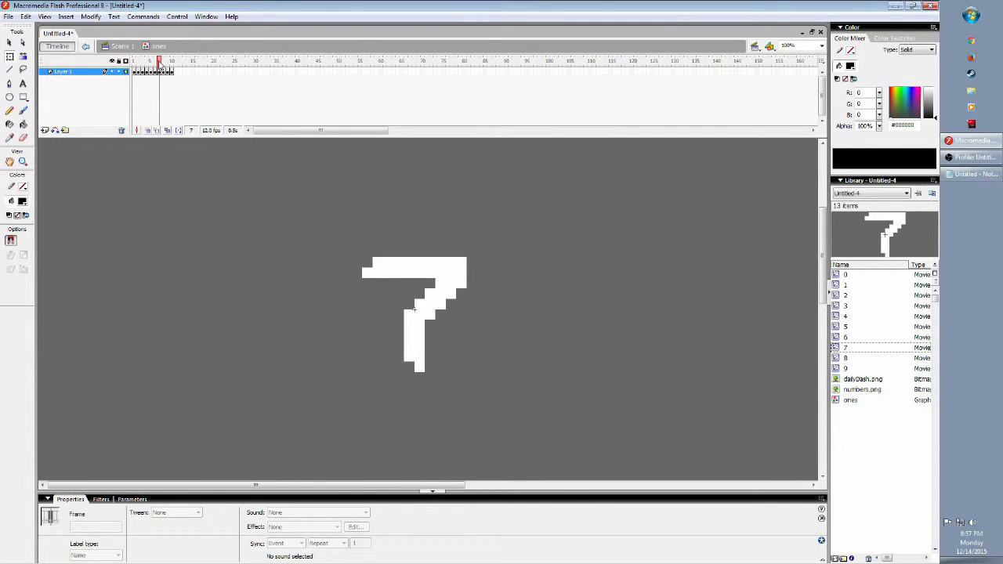
drag(160, 63, 134, 65)
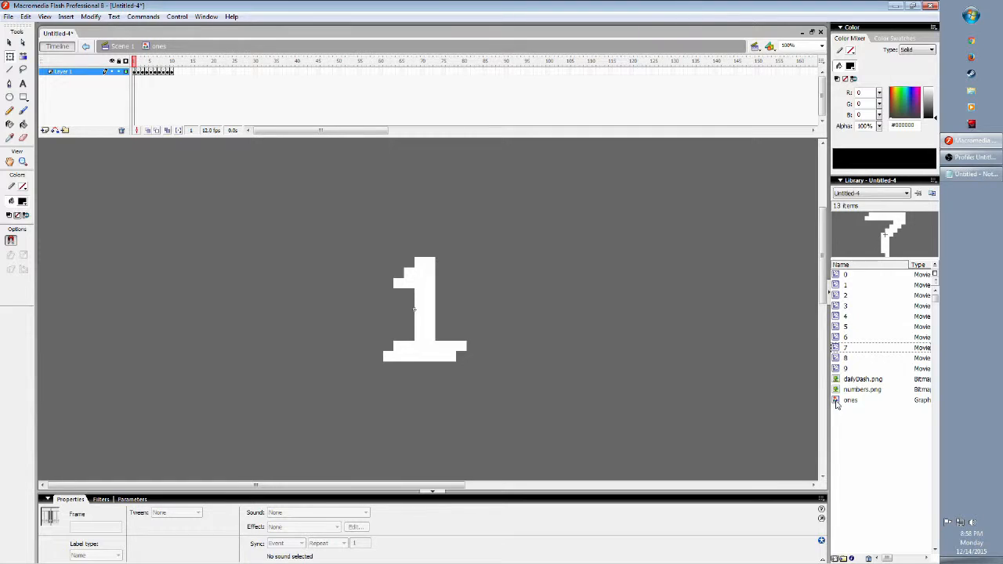
Duplicate the ones symbol as a graphic symbol named tens.
right_click(837, 402)
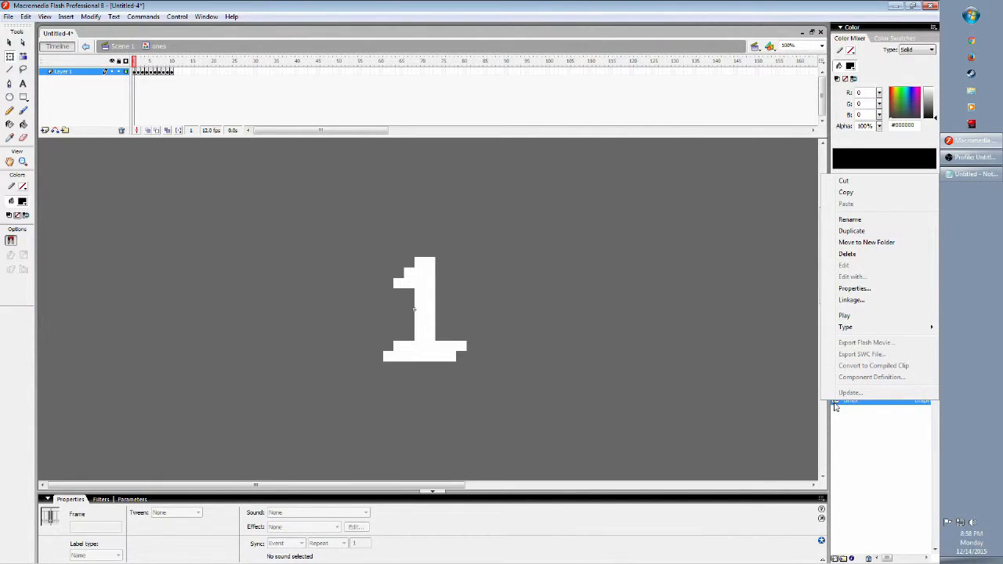
click(839, 231)
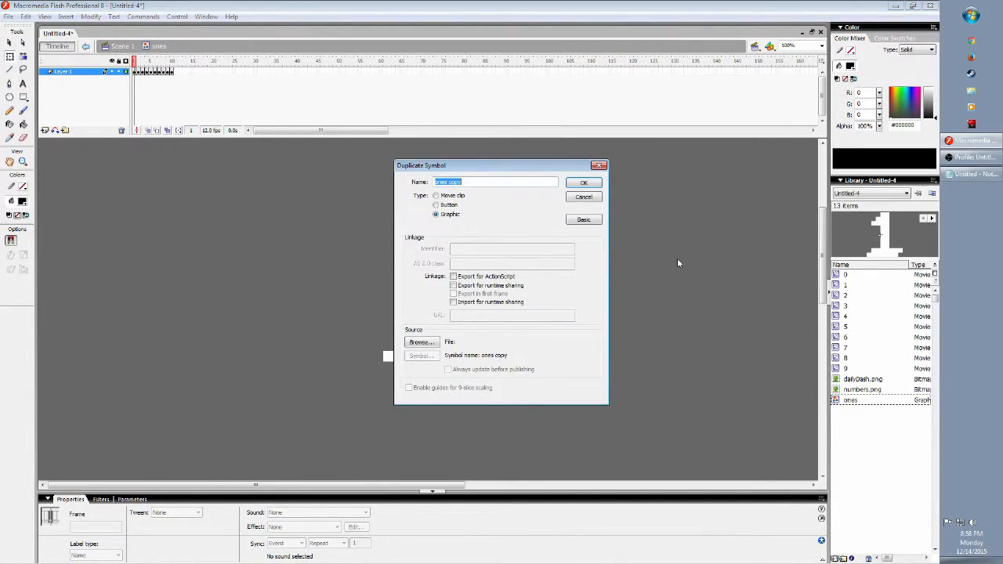
text(tens)
click(583, 183)
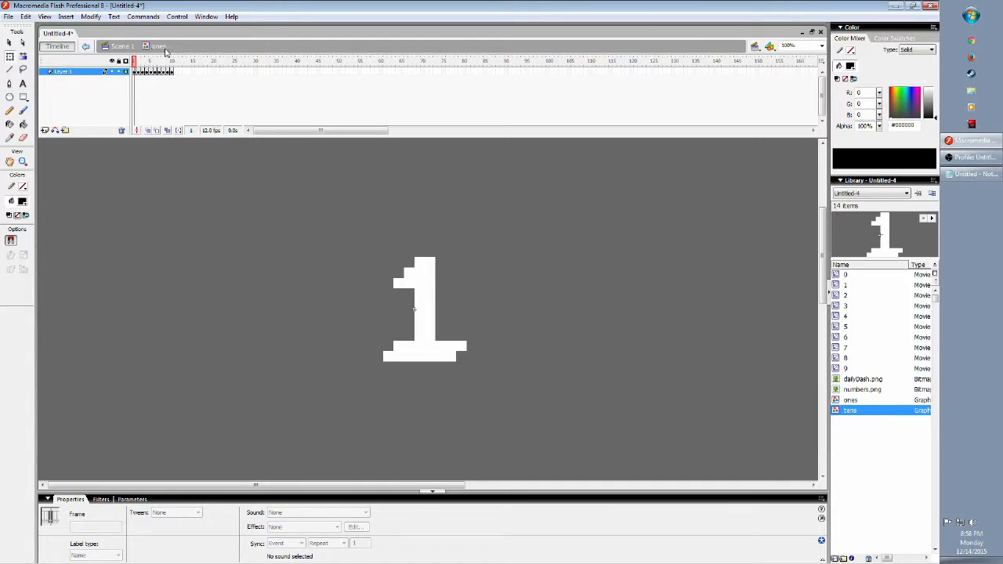
Open the tens symbol for editing and shift the keyframes for digits 2 through 0 so that they start at frame 11.
double_click(837, 412)
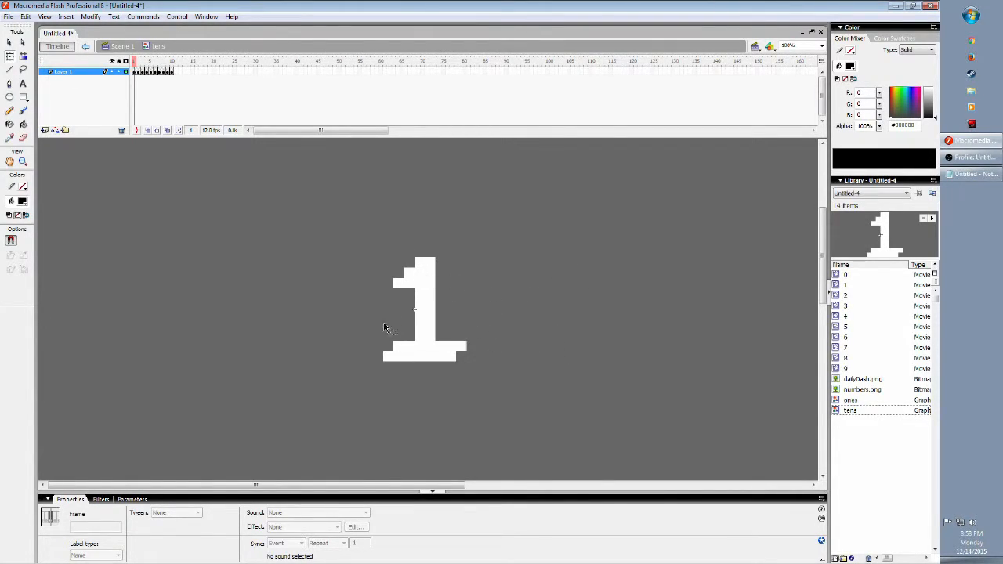
click(134, 74)
drag(139, 73, 179, 74)
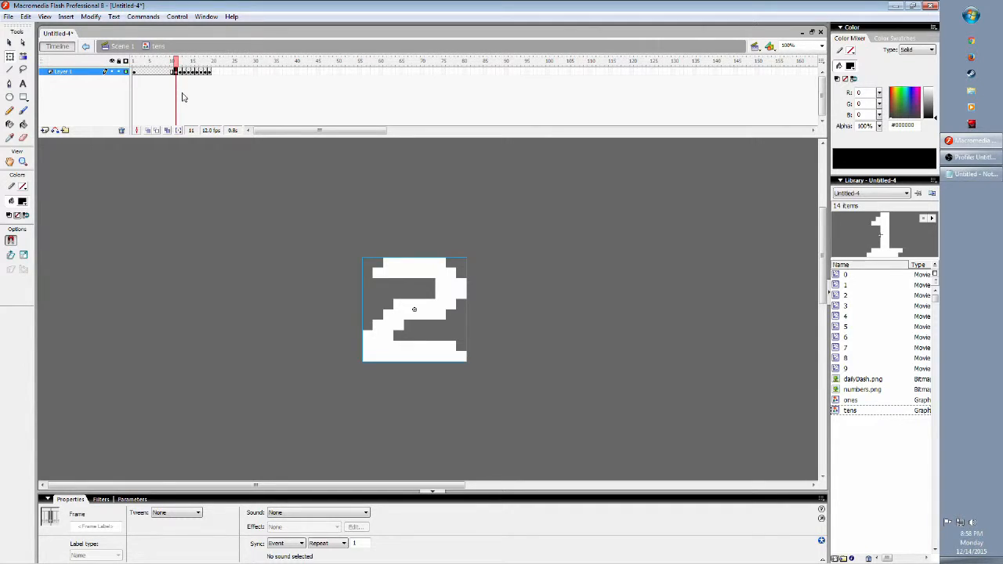
Space the remaining digit keyframes of the tens symbol ten frames apart, from digit 3 at frame 21 to digit 0 at frame 91.
drag(180, 73, 360, 74)
click(218, 73)
click(239, 73)
click(248, 73)
click(276, 73)
click(316, 74)
click(356, 75)
drag(360, 74, 398, 74)
click(399, 75)
drag(396, 74, 472, 75)
click(473, 75)
drag(472, 75, 509, 75)
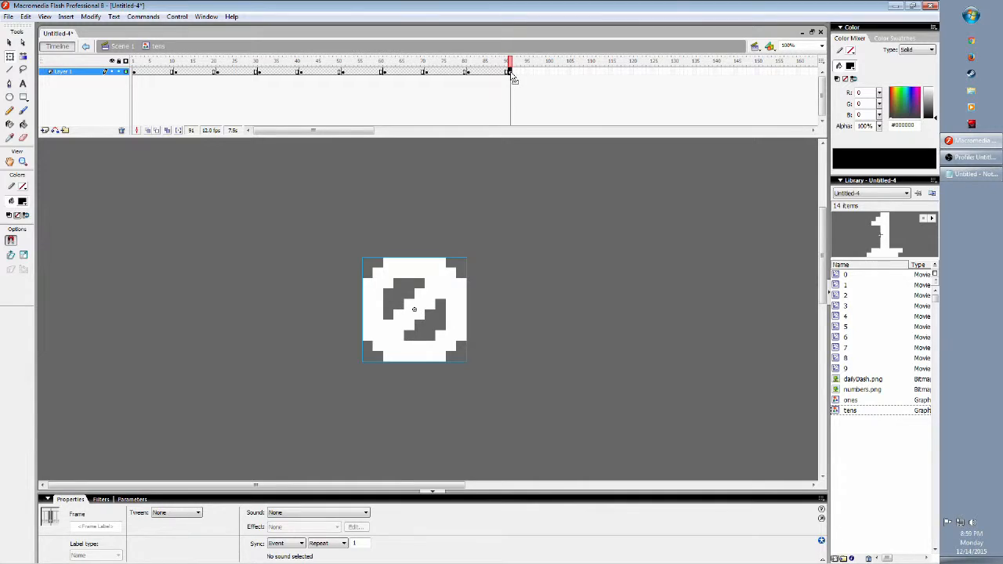
Extend the final digit 0 of the tens symbol to frame 100 with an inserted frame.
right_click(549, 73)
click(574, 100)
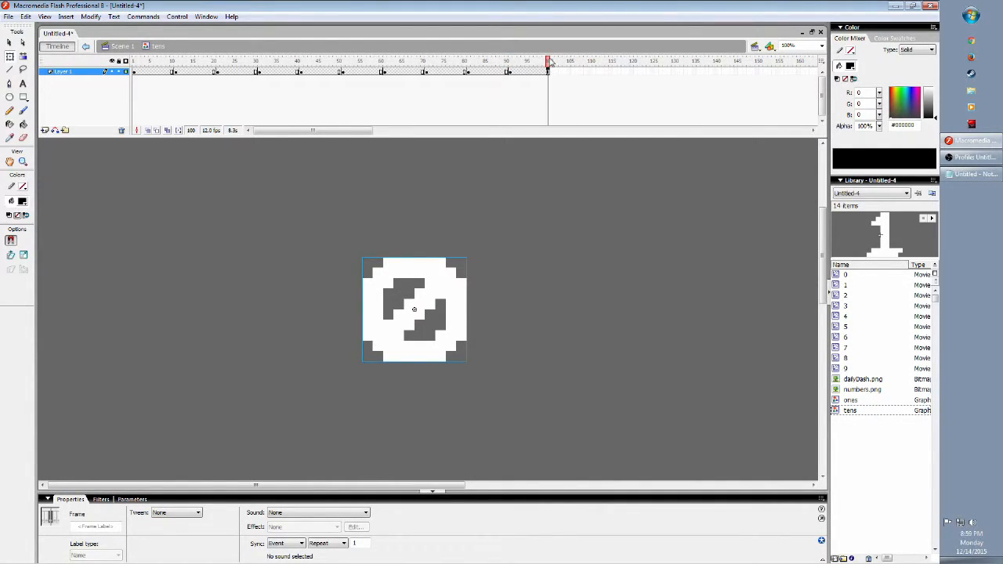
click(551, 83)
drag(523, 73, 549, 63)
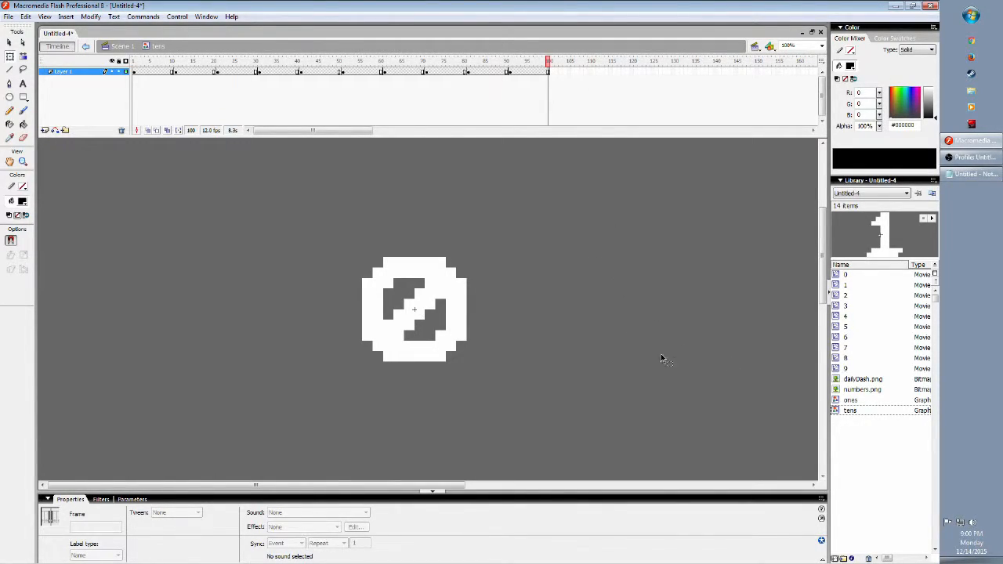
Duplicate the ones symbol as a graphic symbol named hundreds.
click(837, 408)
right_click(839, 401)
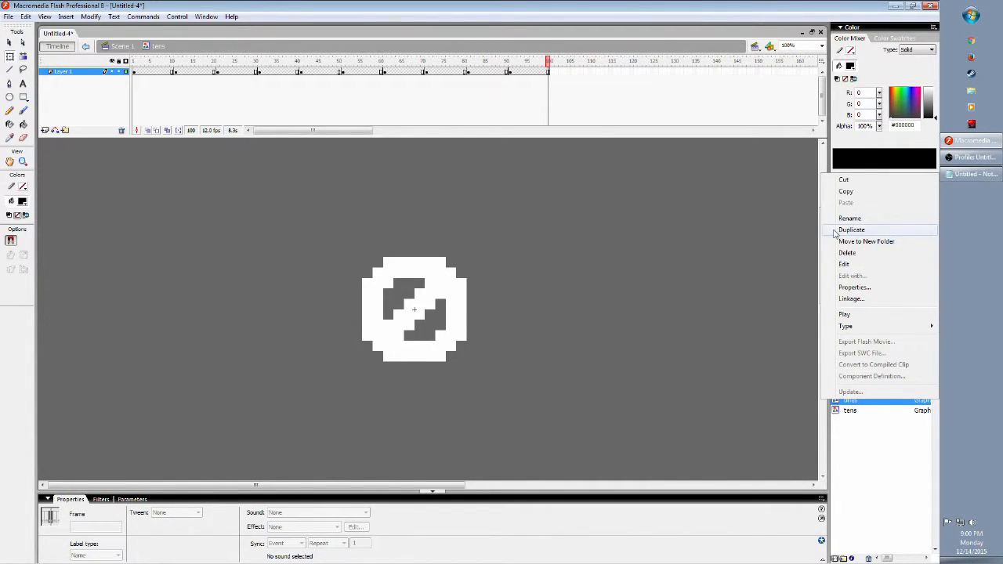
click(835, 230)
text(hundre)
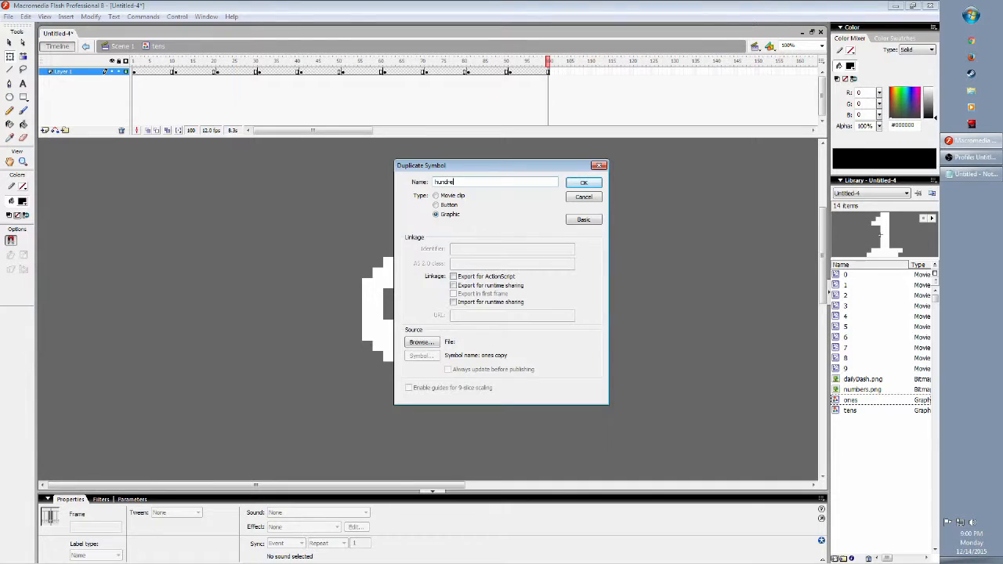
key(Return)
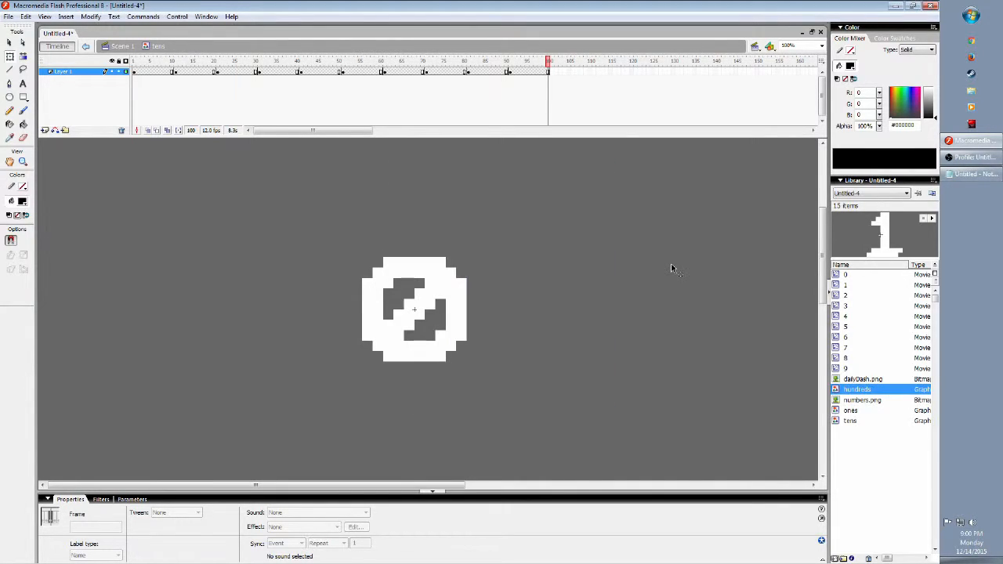
Open the hundreds symbol and space its digit keyframes 100 frames apart, from digit 2 at frame 101 to digit 0 at frame 901.
double_click(836, 391)
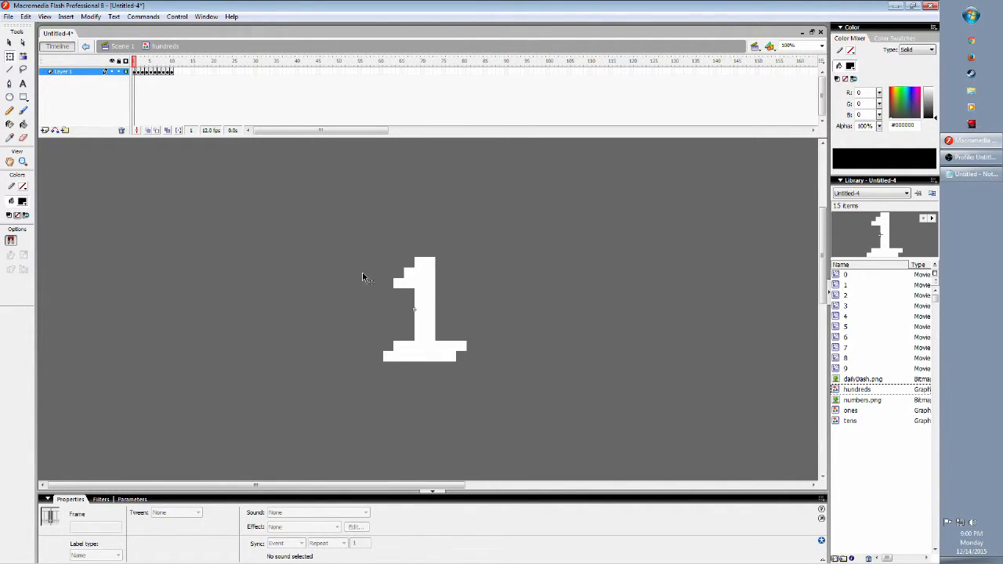
drag(139, 72, 172, 73)
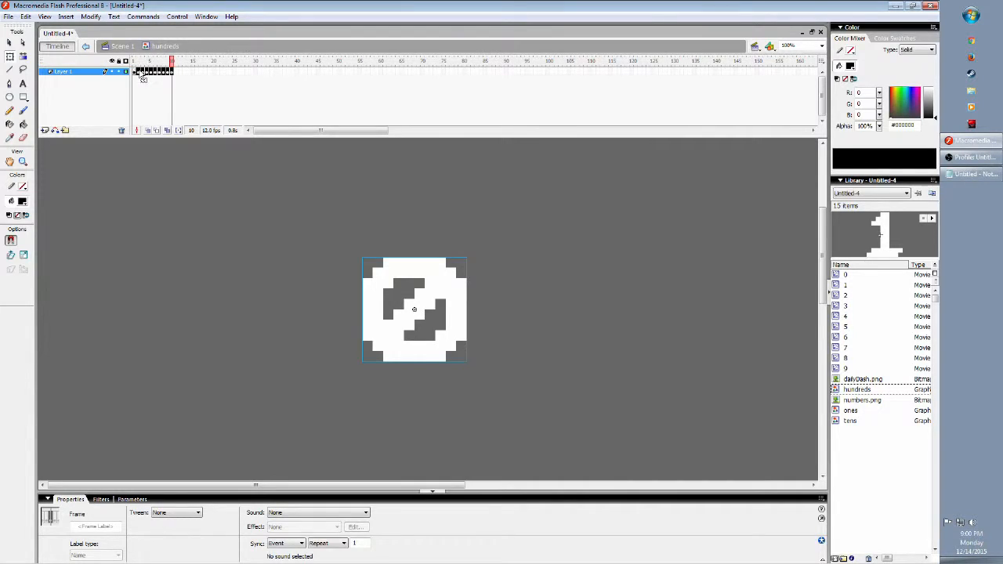
drag(142, 79, 655, 72)
click(574, 75)
drag(647, 73, 307, 75)
drag(305, 73, 318, 72)
drag(312, 73, 711, 76)
drag(369, 73, 378, 72)
drag(373, 73, 806, 76)
click(388, 73)
drag(389, 73, 805, 78)
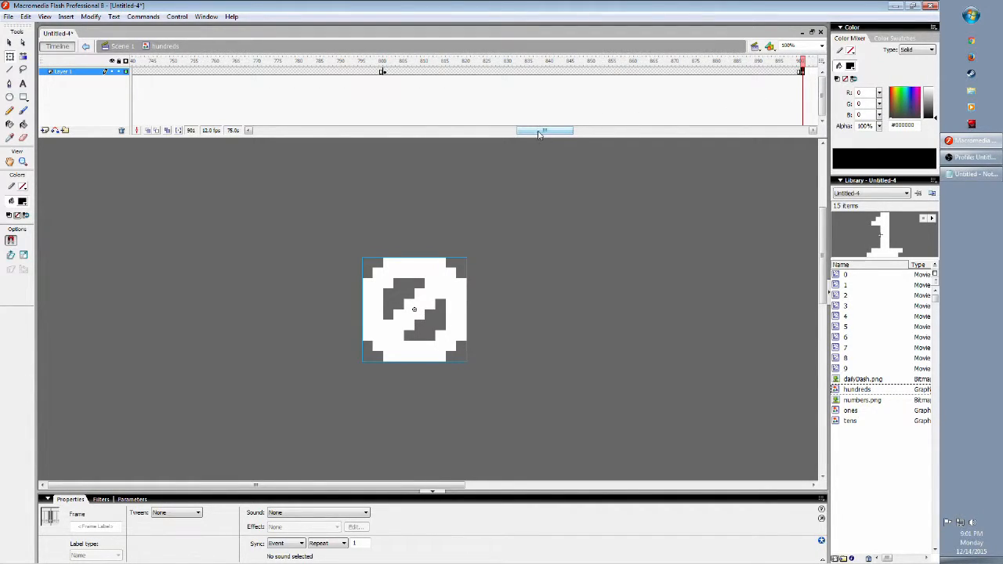
Extend the final digit 0 of the hundreds symbol to frame 1000 with an inserted frame.
drag(538, 135, 576, 134)
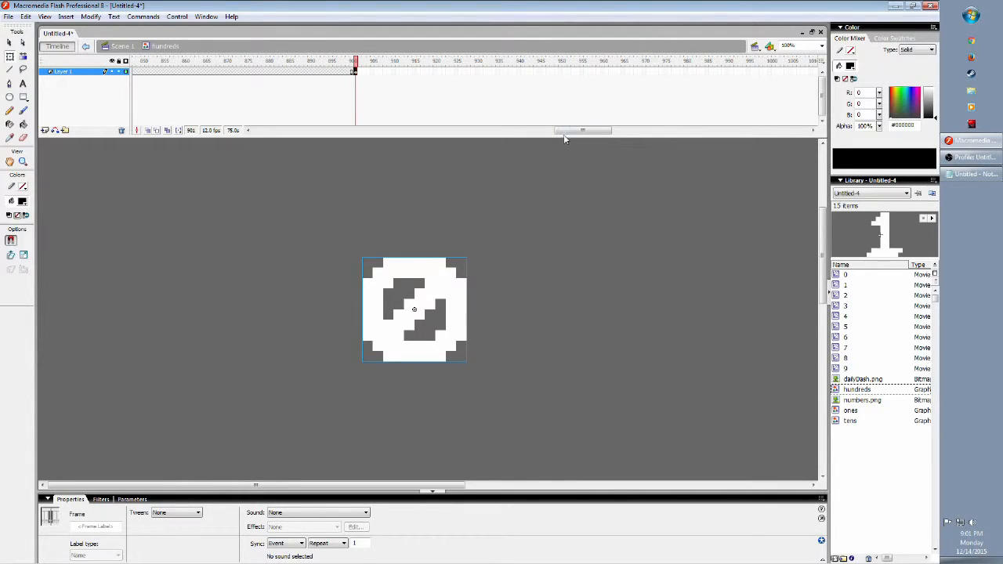
drag(570, 131, 574, 131)
click(388, 90)
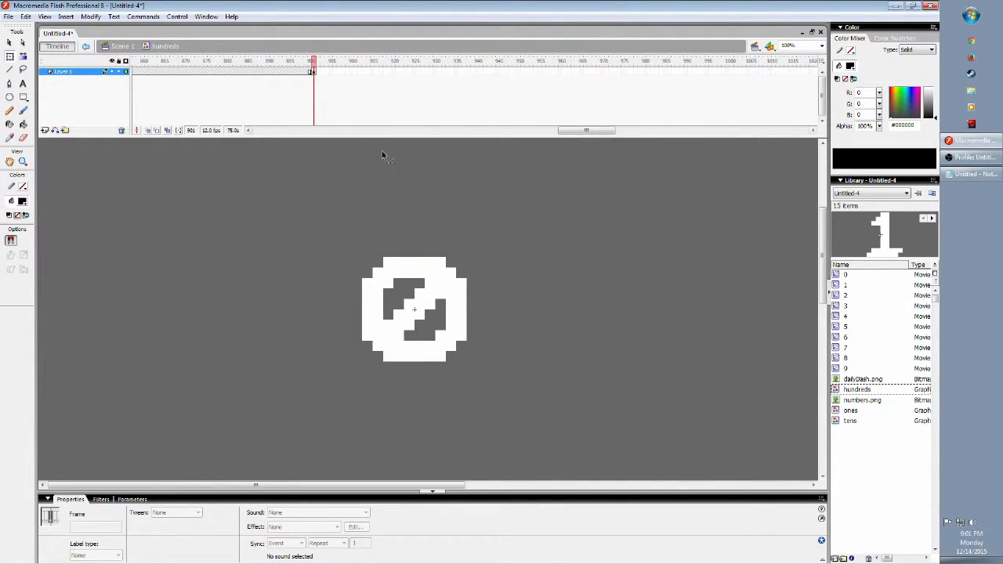
drag(593, 131, 601, 134)
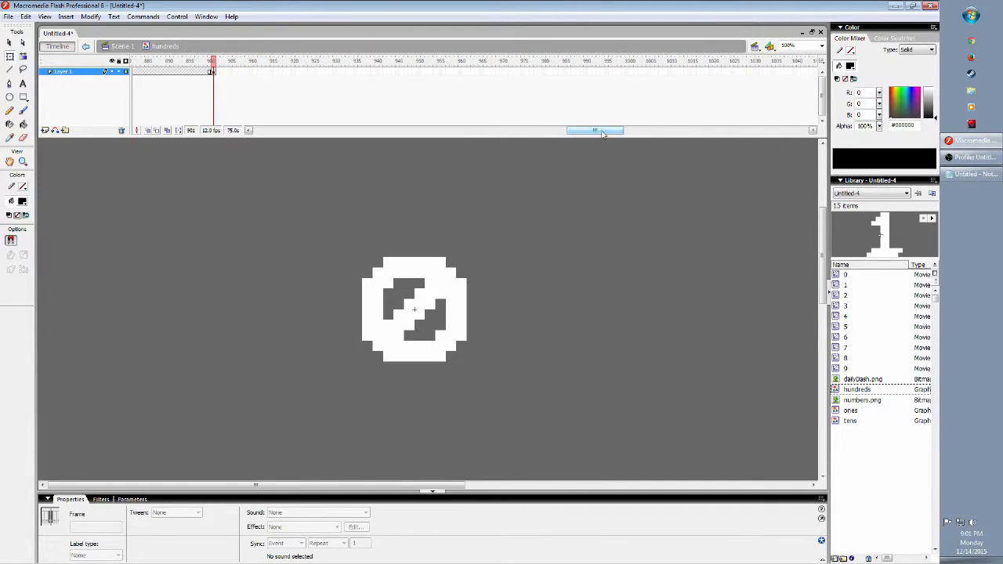
right_click(628, 70)
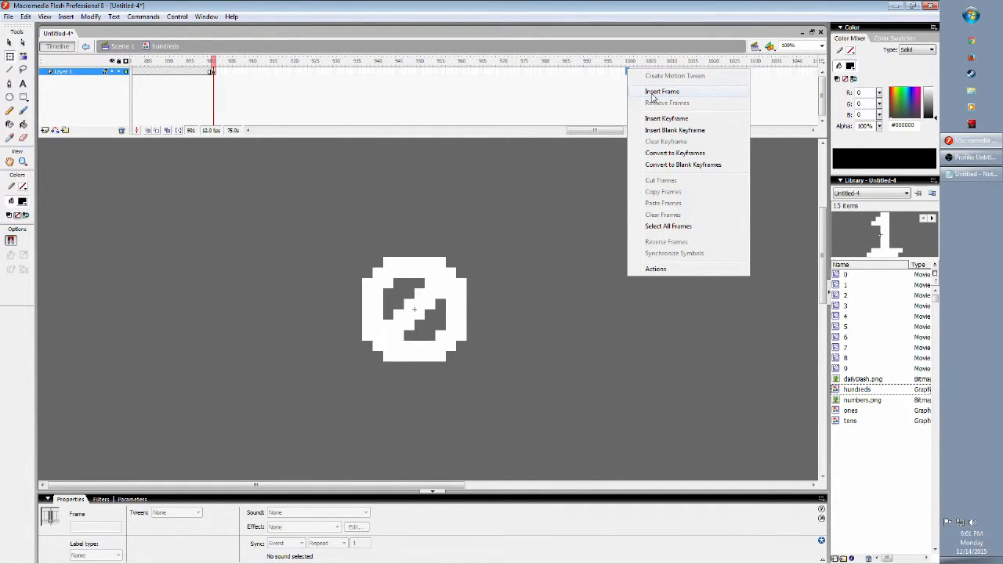
click(662, 92)
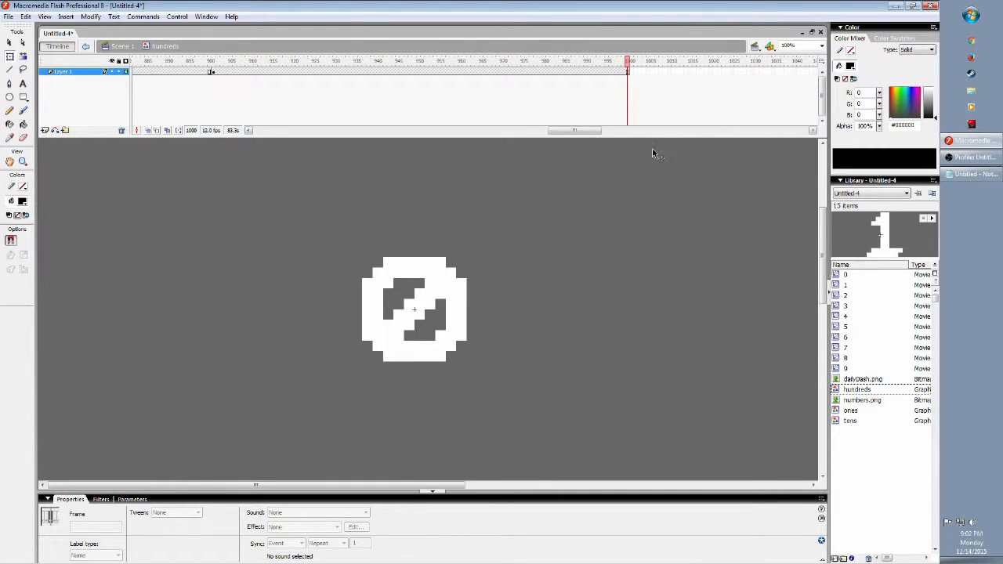
Return to Scene 1, add a new layer above the artwork, and place an instance of ones to the right of the crying character.
click(122, 46)
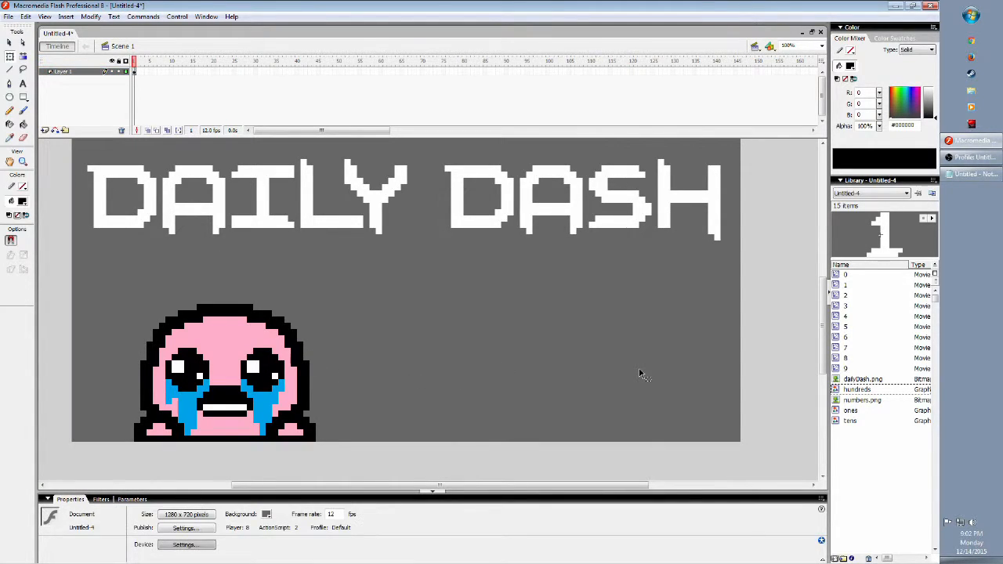
scroll(640, 373, up, 1)
scroll(640, 373, down, 1)
click(45, 130)
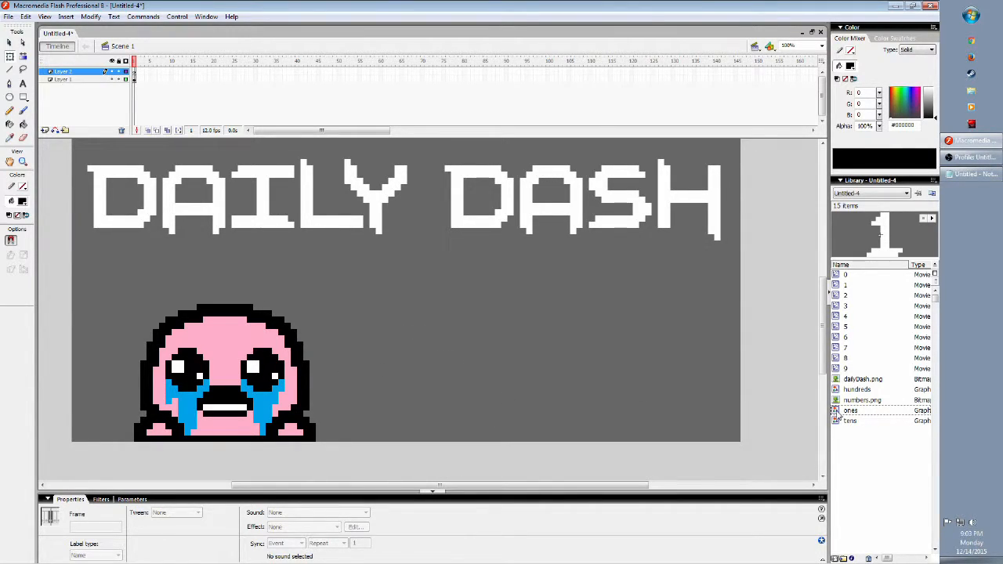
drag(838, 414, 650, 352)
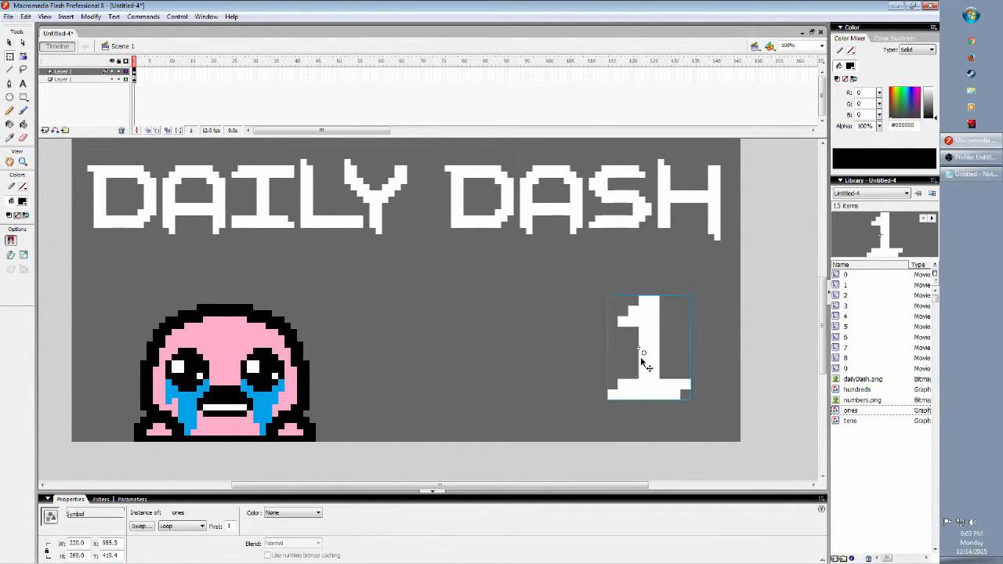
Position the ones instance at X 1000 and Y 425.
double_click(109, 543)
text(1000)
key(Tab)
text(4)
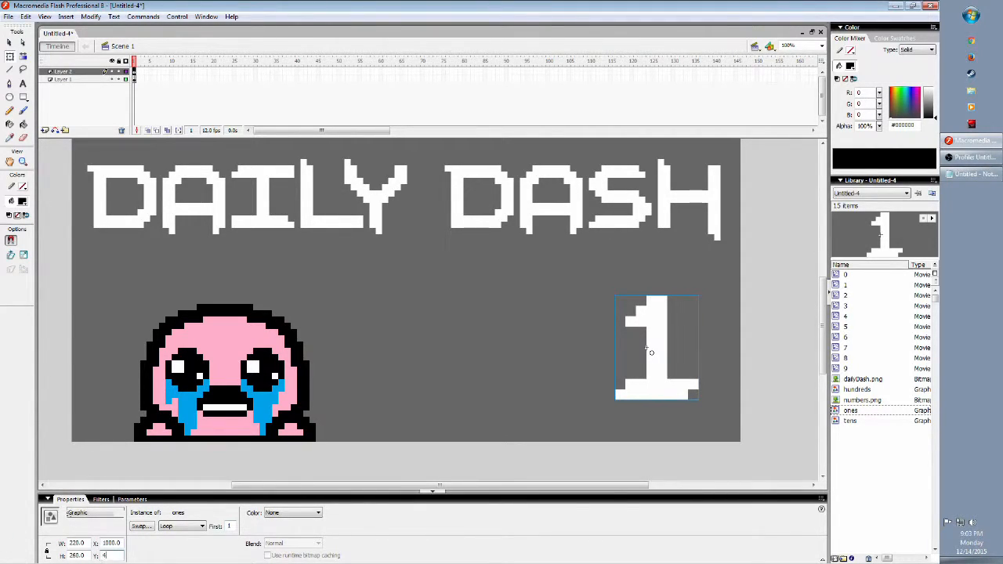
key(Return)
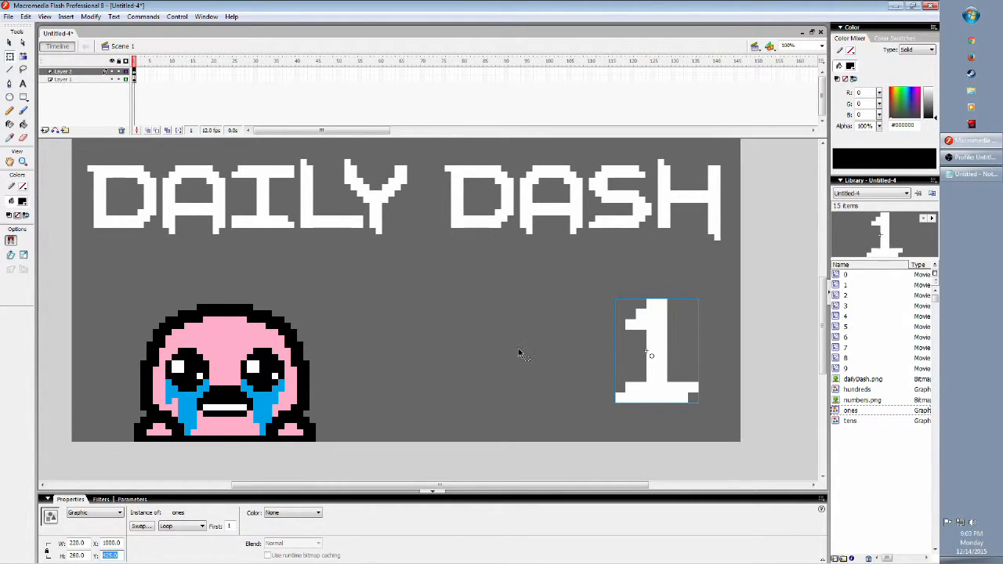
Extend both layers of Scene 1 to frame 10 and play the timeline to preview the ones counter.
click(169, 75)
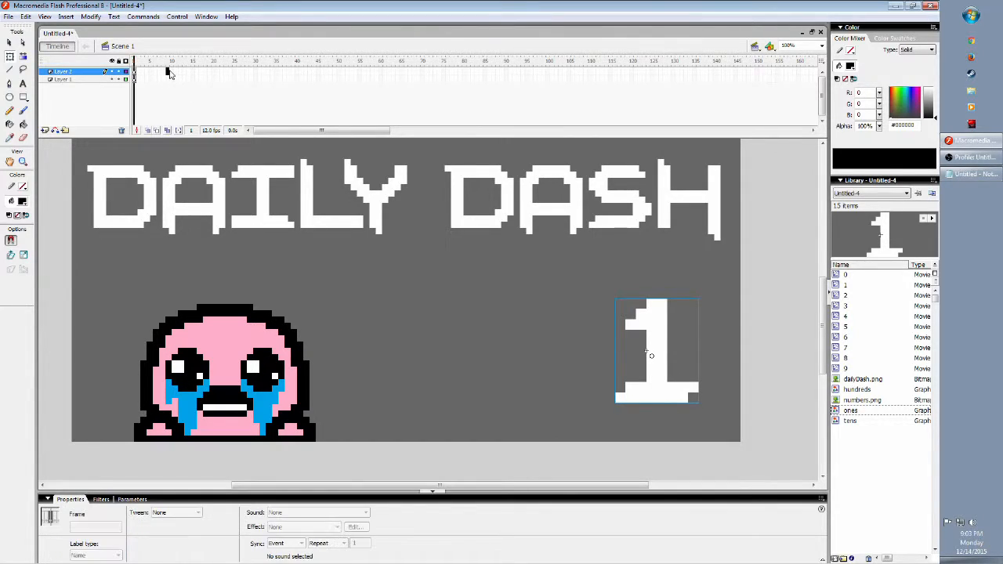
right_click(172, 75)
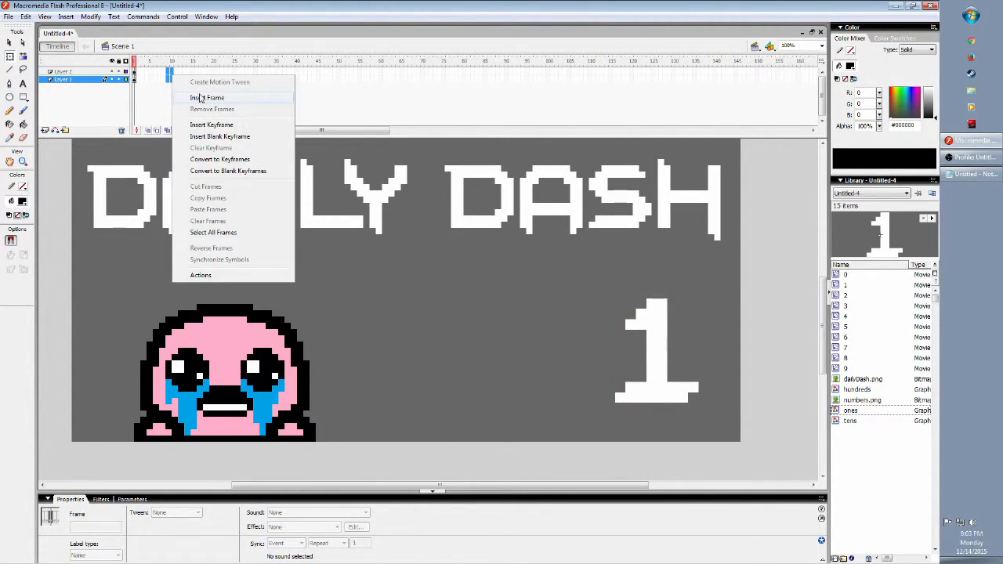
click(201, 97)
key(Return)
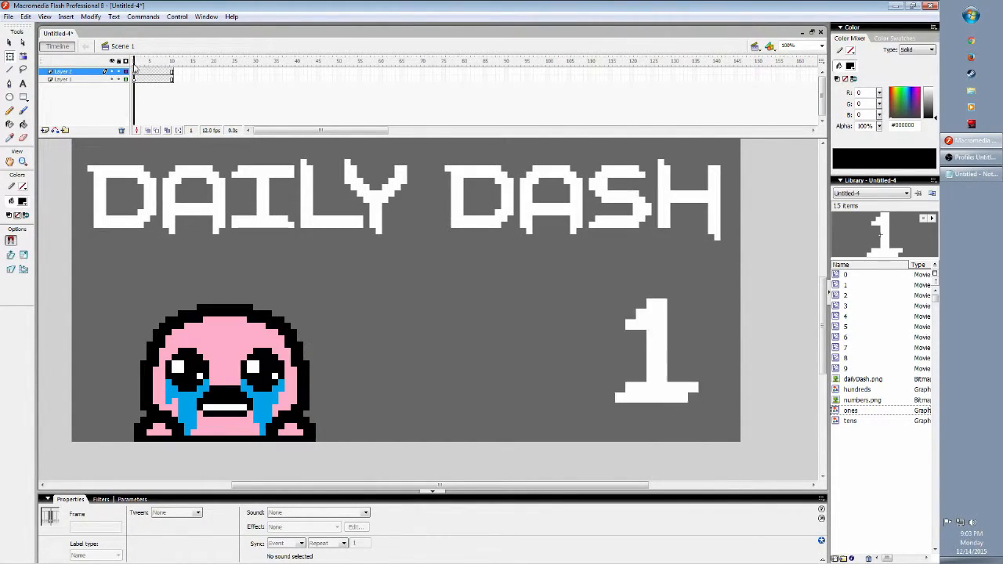
Extend both Scene 1 layers to frame 11, scrub through the ones counter, and check the ones instance's Loop setting.
drag(142, 70, 172, 70)
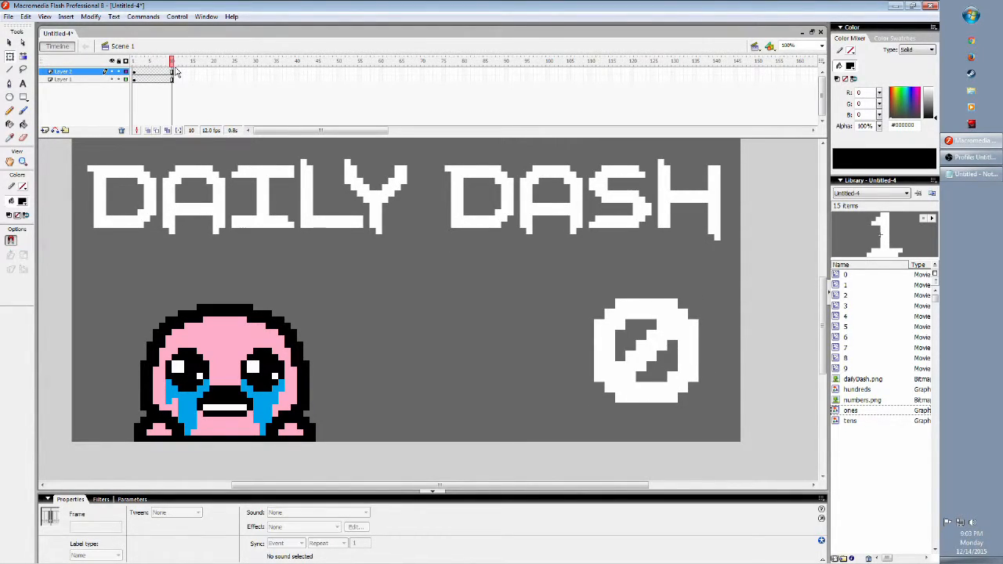
right_click(176, 80)
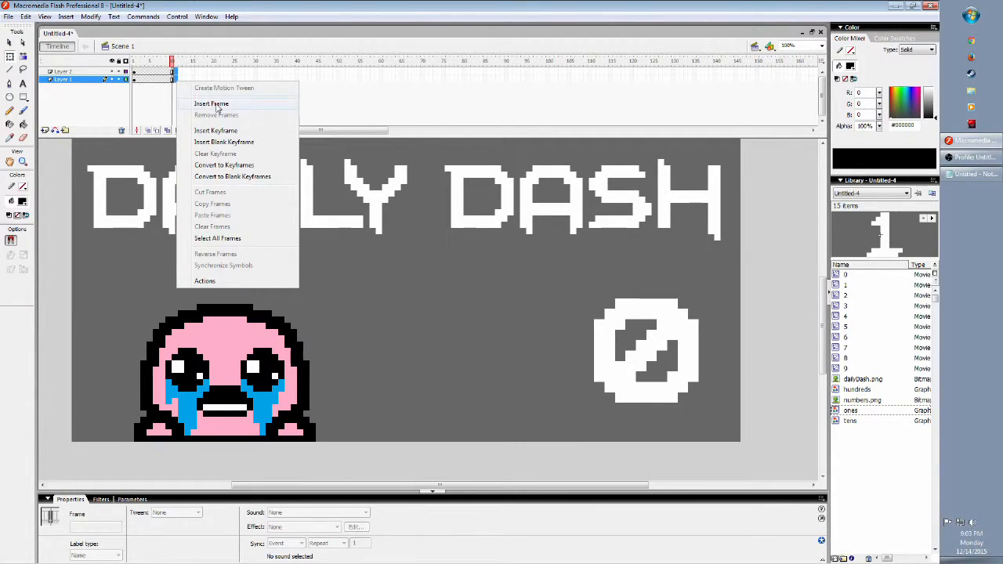
click(218, 104)
mouse_move(176, 70)
mouse_down()
mouse_move(165, 70)
mouse_move(187, 69)
mouse_up()
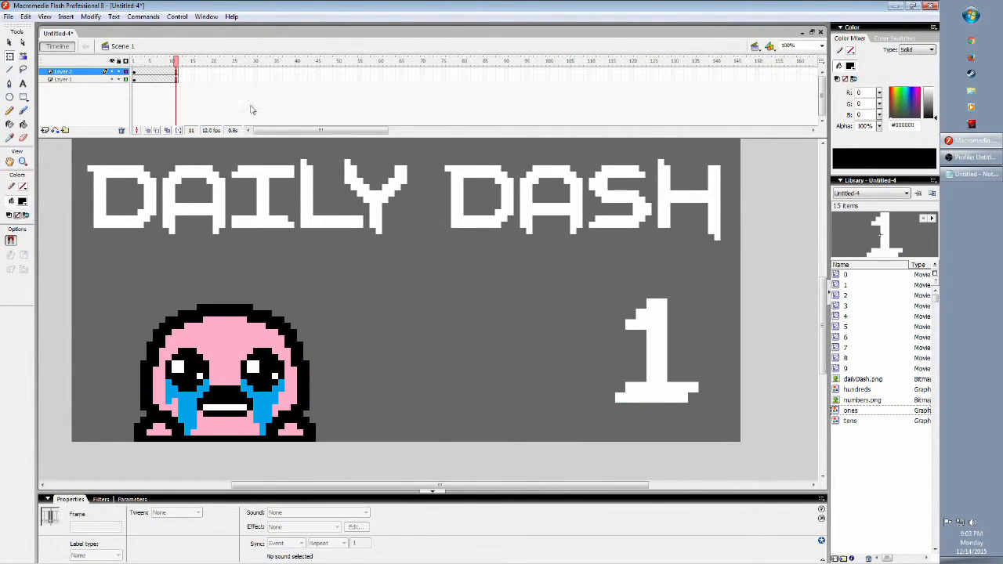
click(657, 331)
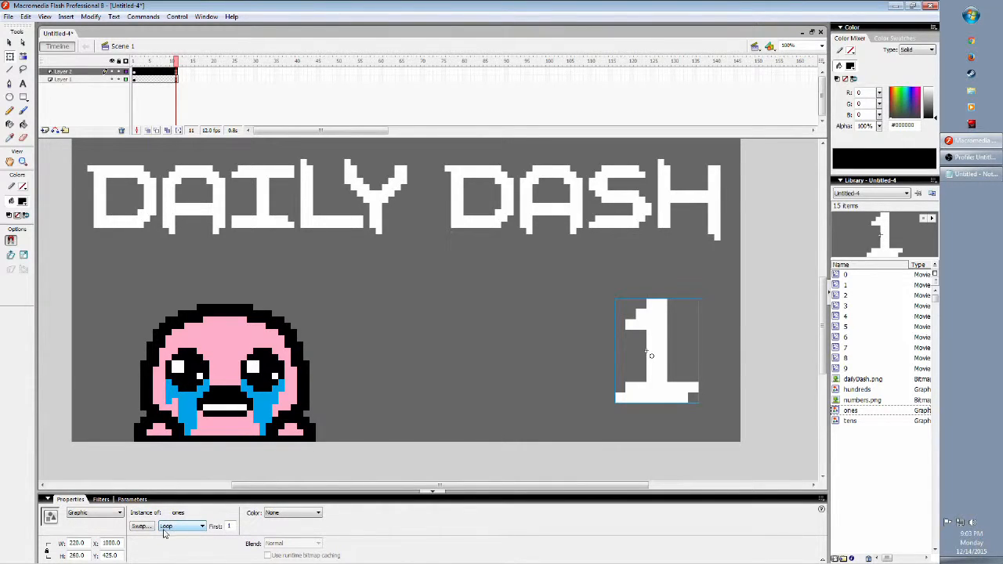
click(547, 312)
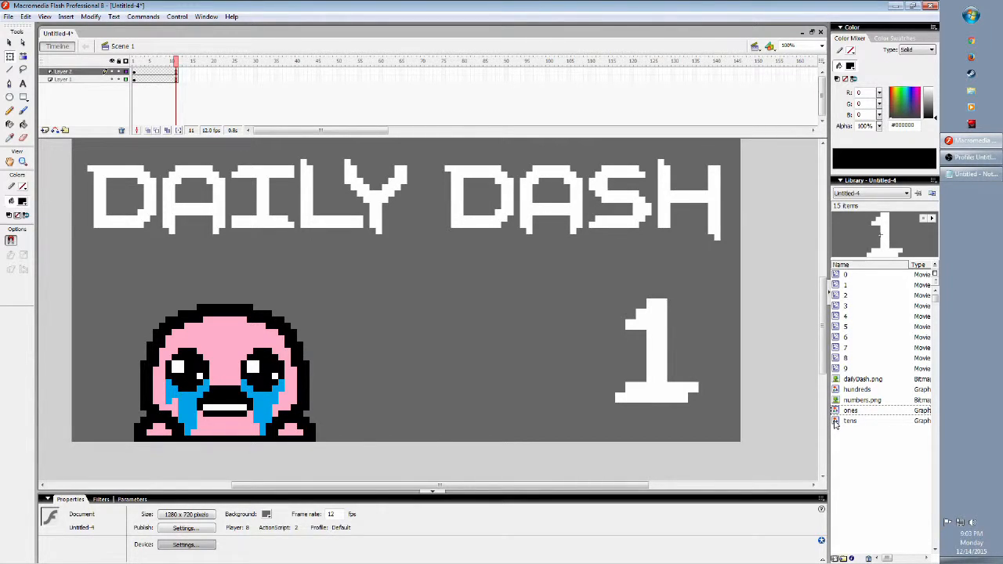
Insert a keyframe at frame 10 of Layer 2 and place a tens instance beside the ones digit at Y 425.
click(173, 73)
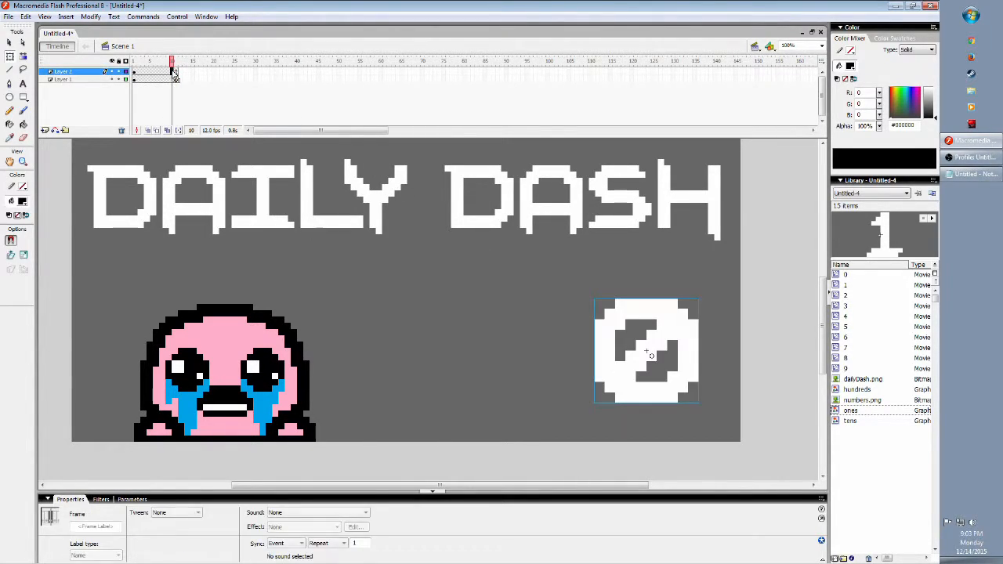
right_click(173, 72)
click(205, 120)
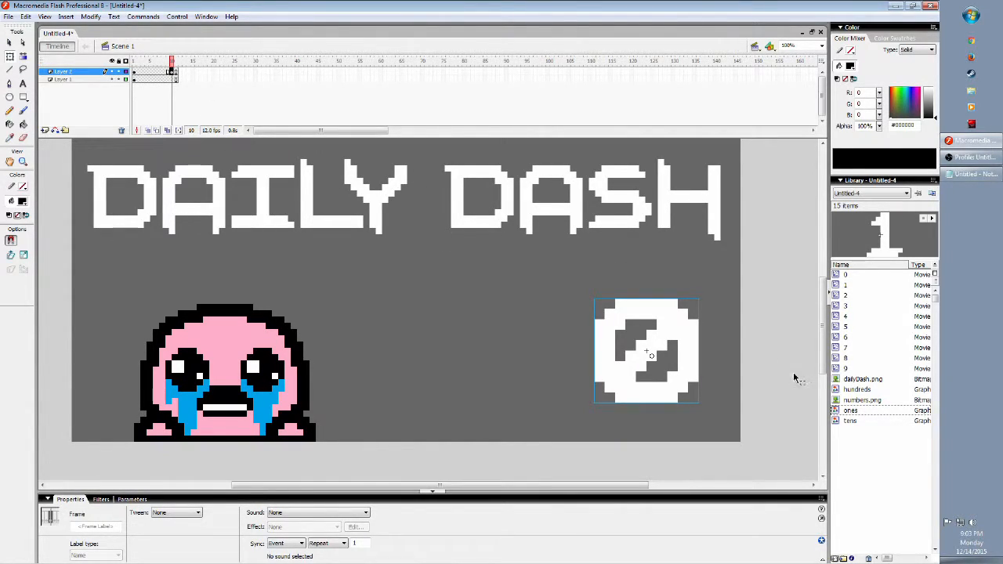
drag(836, 424, 528, 352)
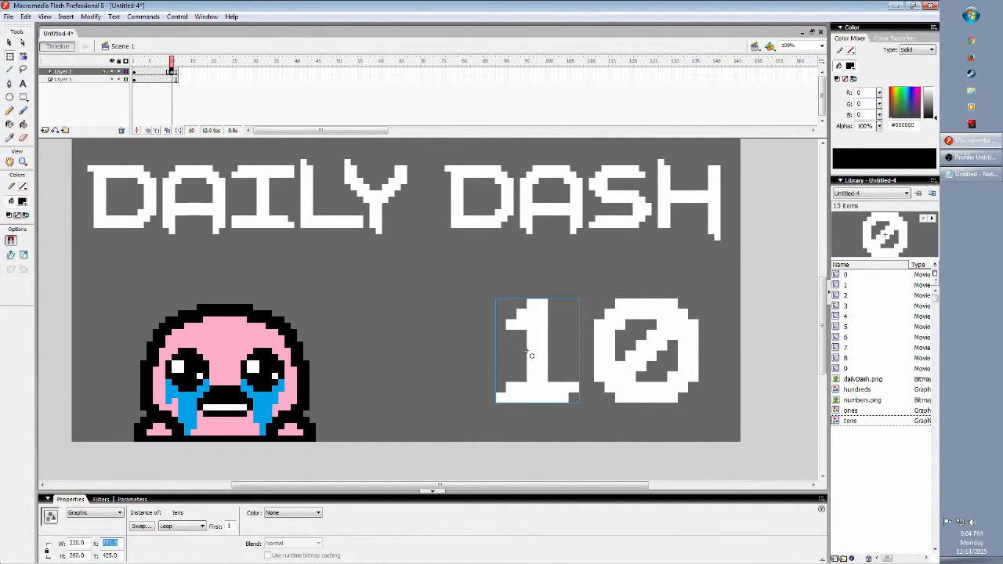
click(312, 147)
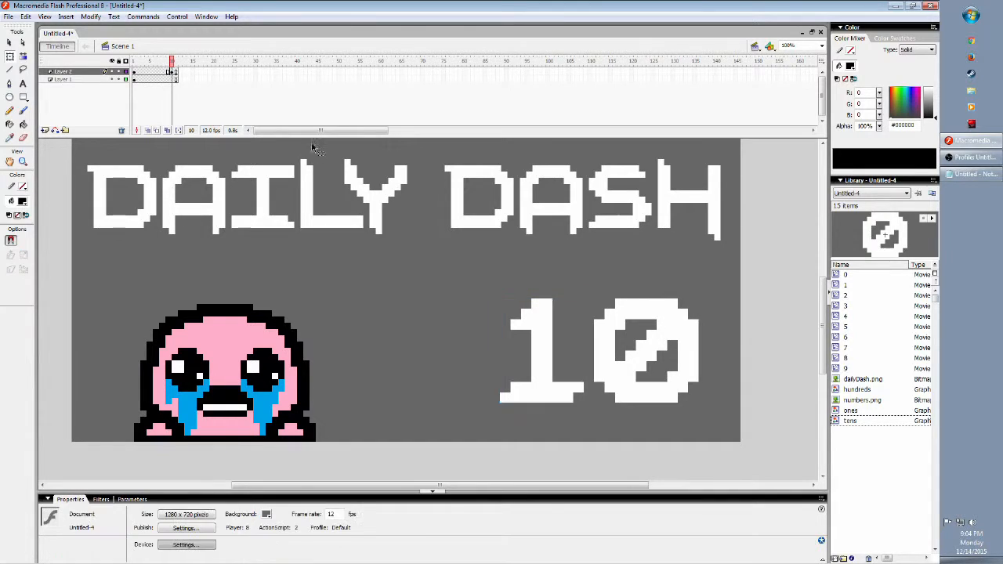
Extend both layers of Scene 1 to frame 100 and scrub the last frames to check the two-digit counter.
click(548, 77)
right_click(549, 80)
click(559, 101)
mouse_move(548, 62)
mouse_down()
mouse_move(152, 72)
mouse_move(549, 88)
mouse_move(546, 64)
mouse_up()
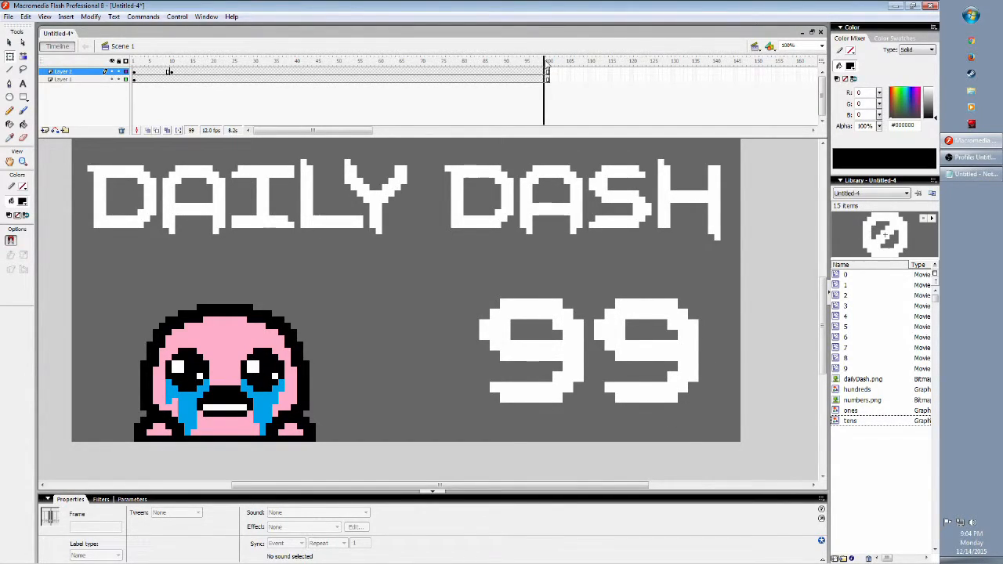
Insert a keyframe at frame 100 of Layer 2 and place a hundreds instance in front of the tens digit.
click(549, 63)
click(548, 71)
right_click(549, 71)
click(568, 120)
click(773, 313)
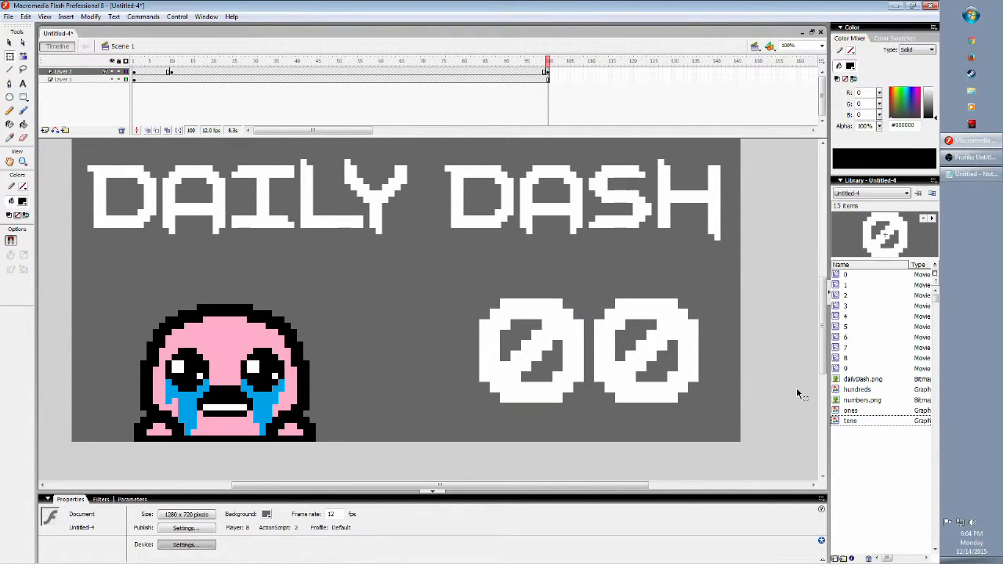
drag(835, 390, 423, 359)
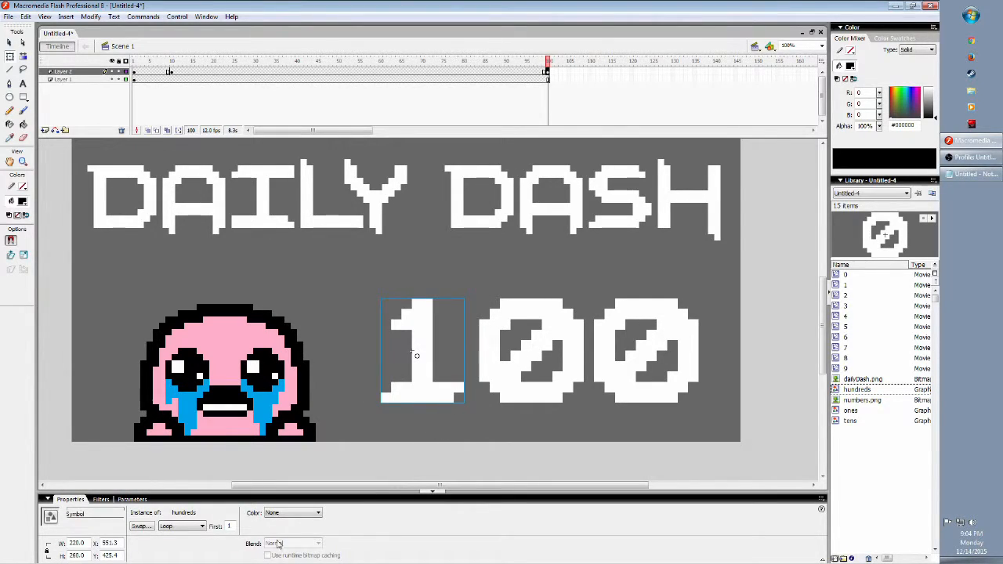
Position the hundreds instance at X 560 and Y 425, evenly spaced from the tens digit.
click(116, 543)
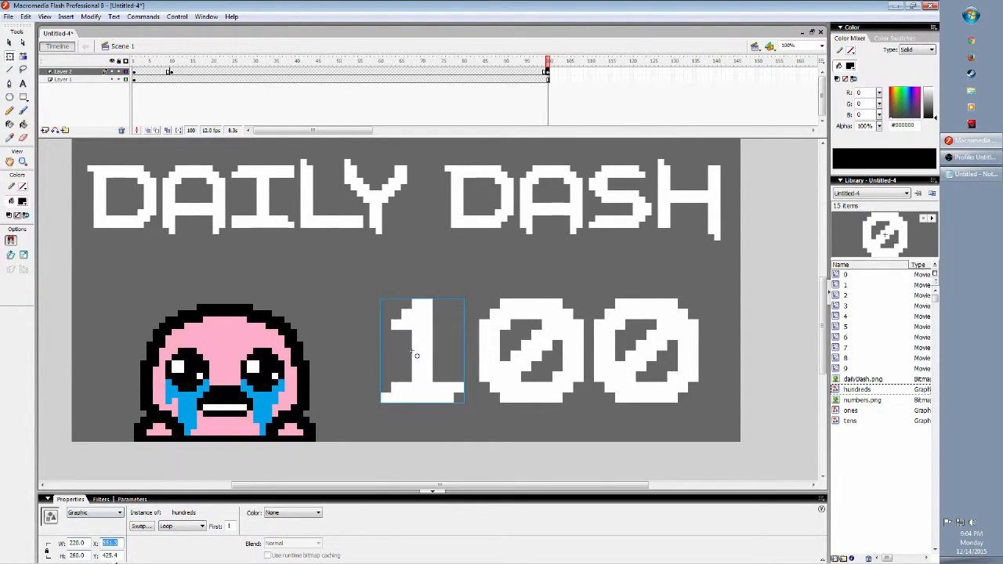
click(45, 552)
click(117, 554)
key(shift+Tab)
text(540)
key(Return)
key(Right)
key(Right)
key(Right)
key(Right)
key(Right)
key(Right)
key(Right)
key(Right)
key(Right)
key(Right)
key(Right)
key(Right)
key(Right)
key(Right)
key(Right)
key(Right)
key(Right)
key(Right)
key(Right)
key(Right)
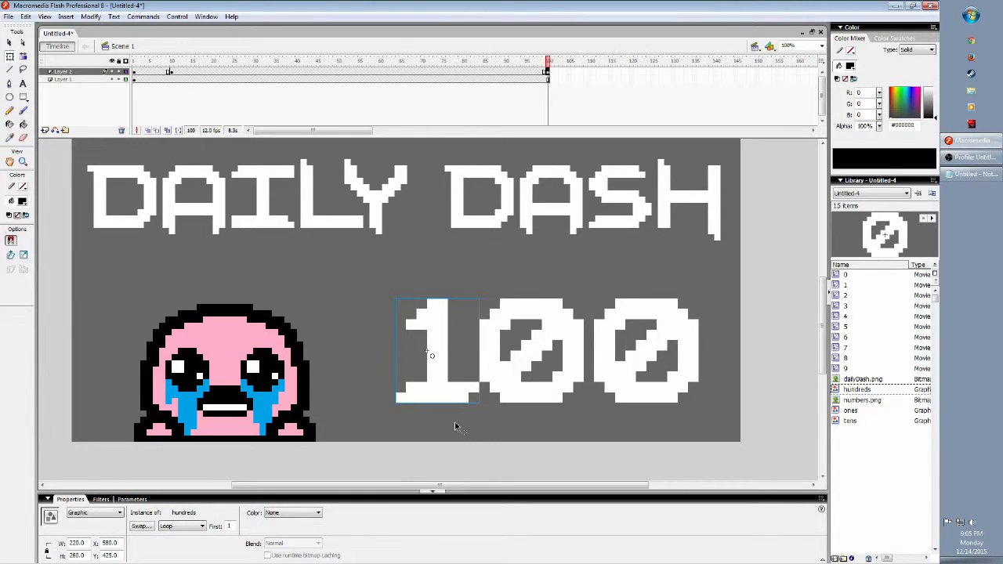
key(shift+Left)
key(shift+Left)
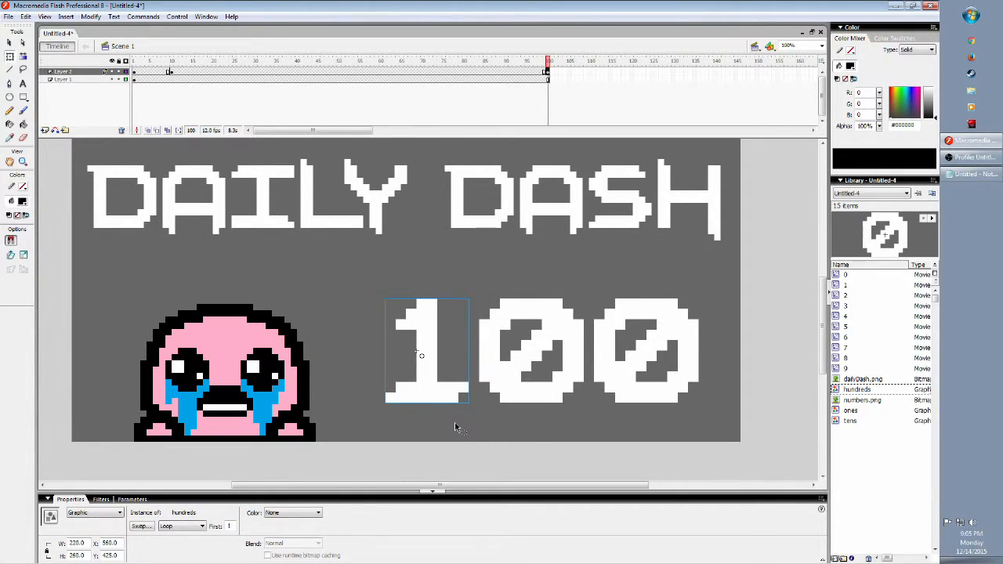
click(455, 428)
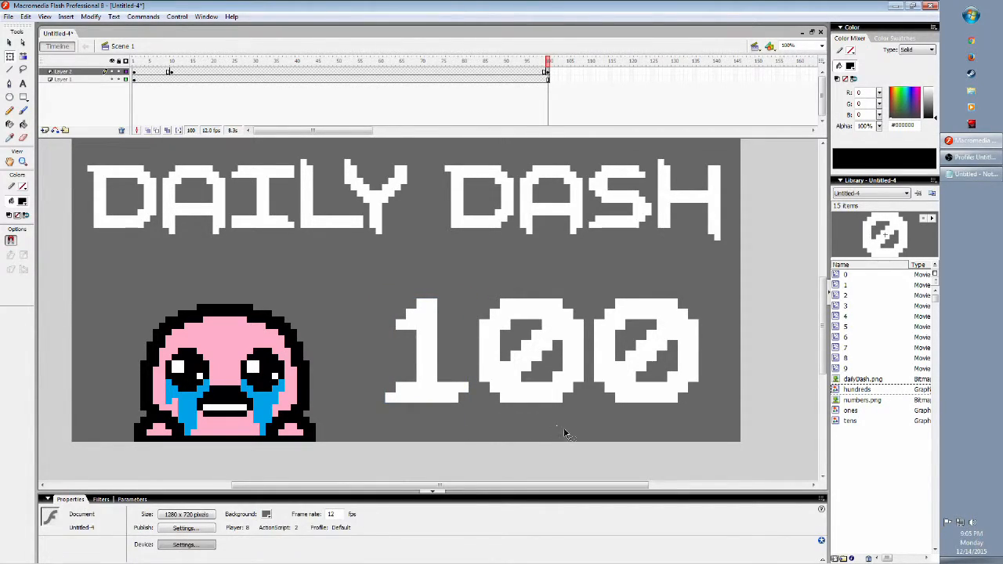
Extend both layers of Scene 1 to frame 1000 with inserted frames.
drag(367, 131, 798, 150)
right_click(810, 78)
click(828, 102)
drag(549, 132, 656, 134)
right_click(587, 78)
click(608, 100)
right_click(593, 75)
click(612, 100)
Remove frame 1000 from both layers and scrub back through the timeline to check the three-digit counter.
click(595, 84)
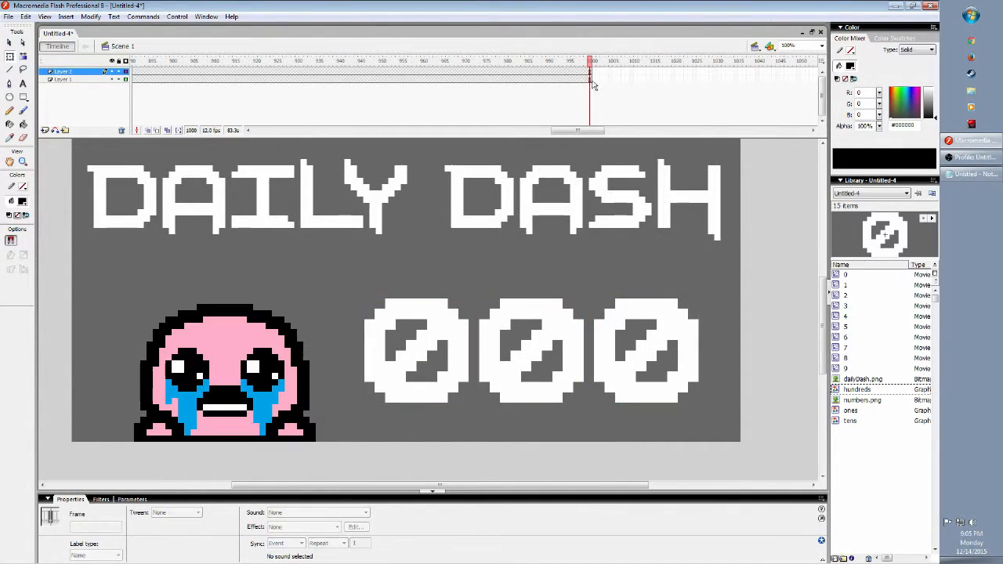
right_click(590, 79)
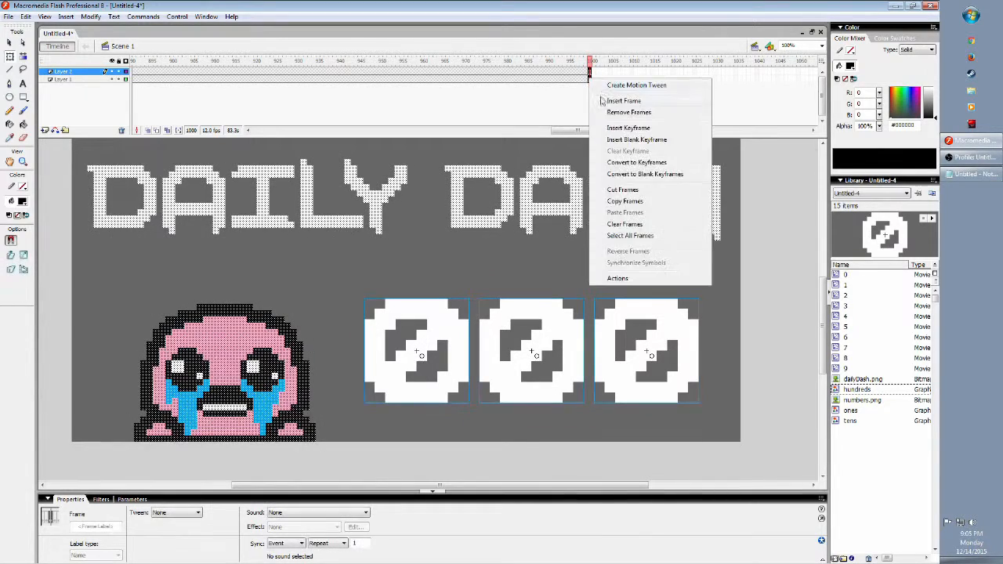
click(610, 113)
drag(586, 69, 588, 141)
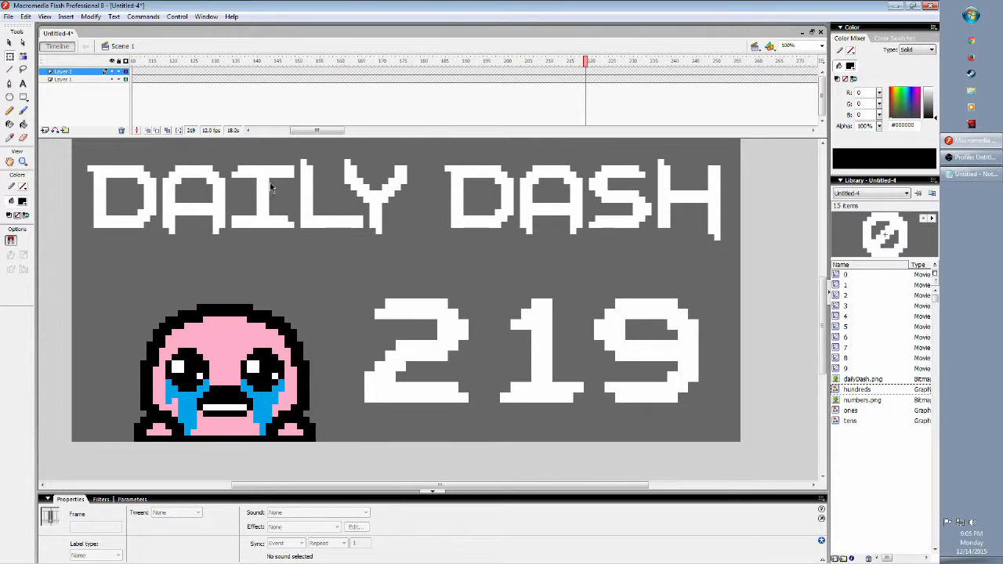
right_click(55, 37)
click(100, 105)
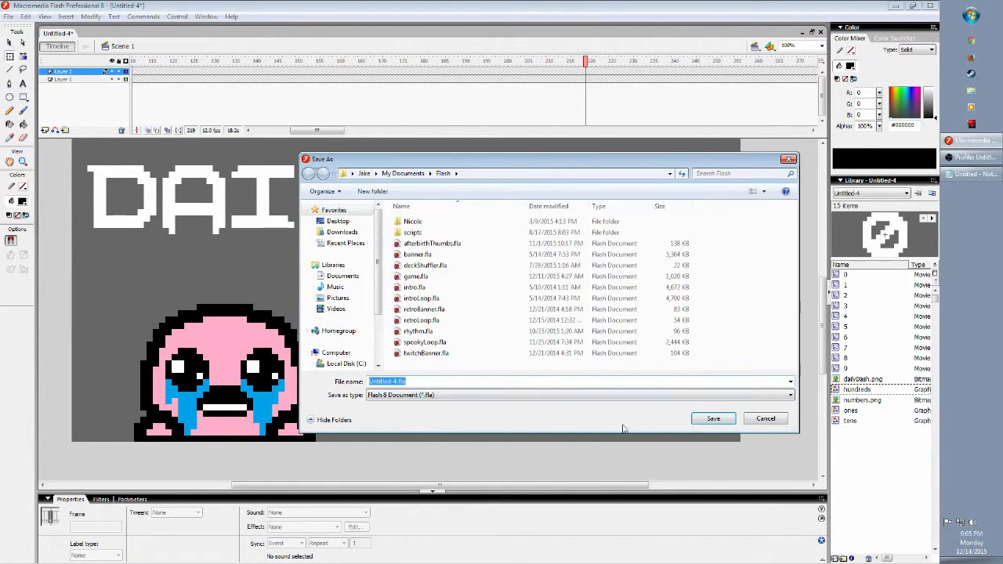
click(757, 421)
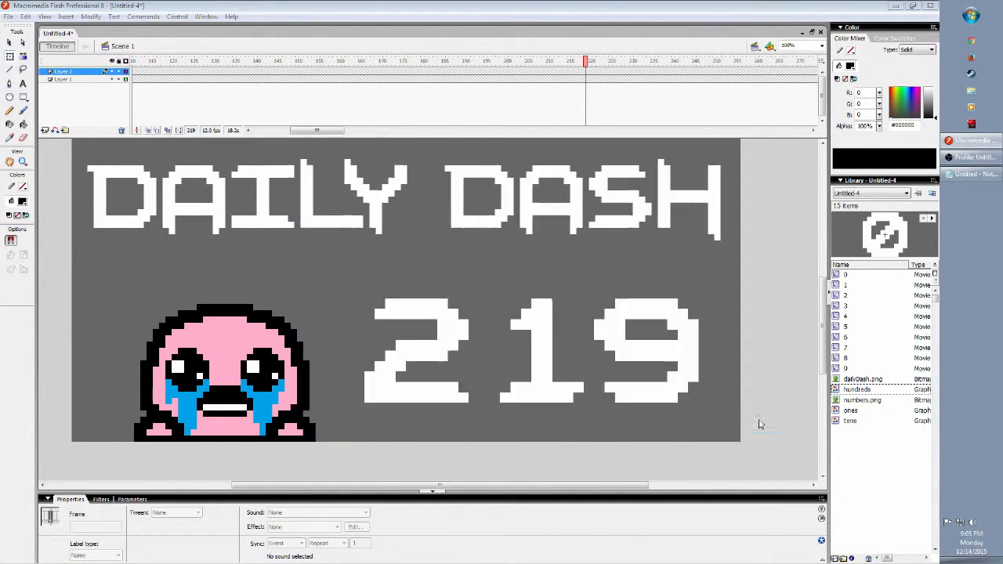
Start a movie export of the document and set the file type to PNG Sequence (*.png).
click(8, 16)
mouse_move(56, 190)
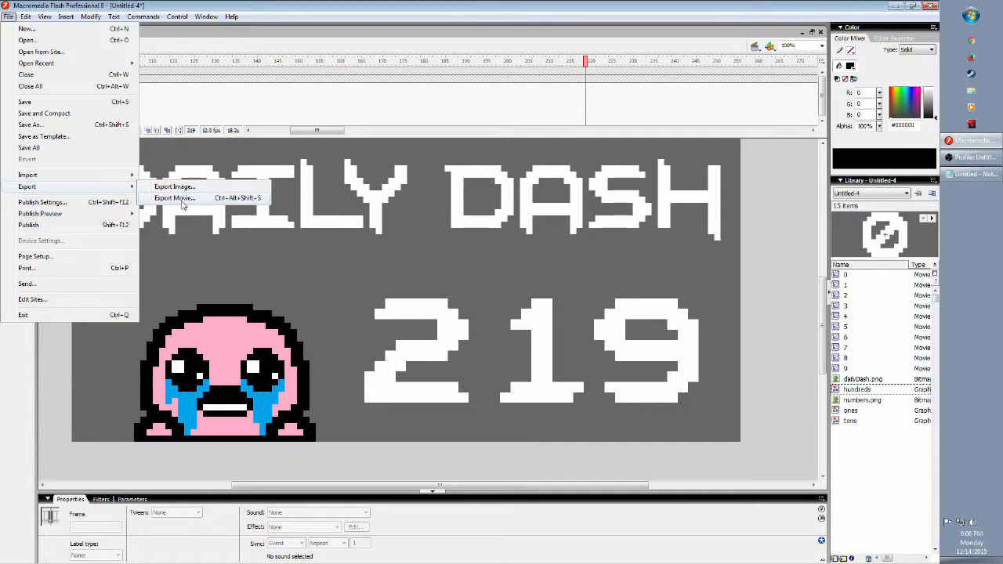
click(174, 198)
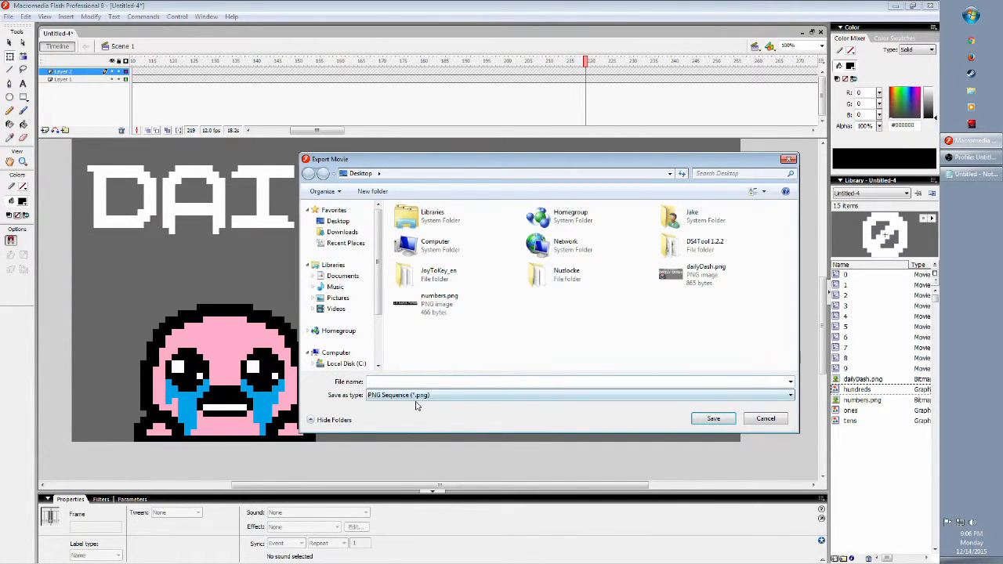
click(445, 397)
click(413, 401)
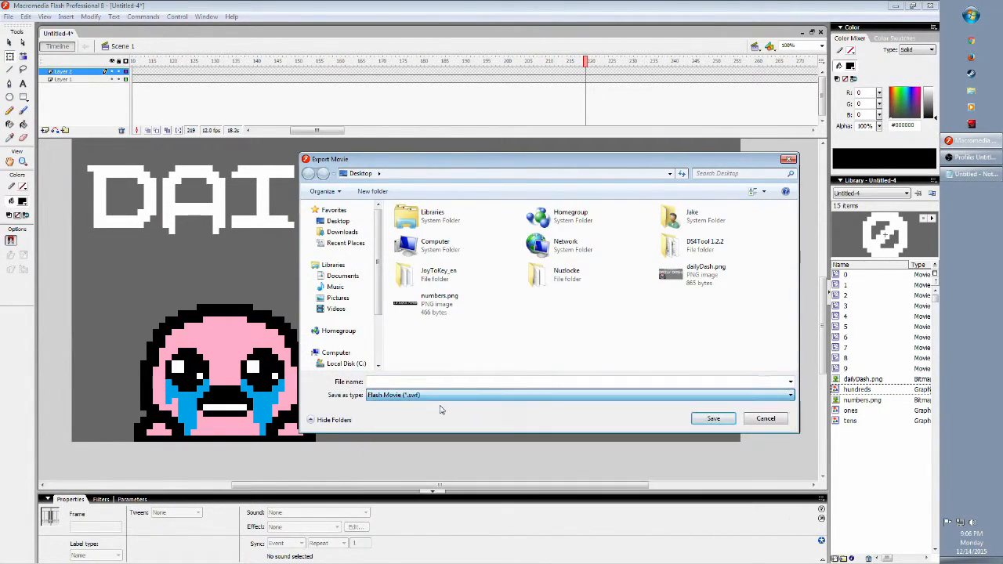
click(411, 395)
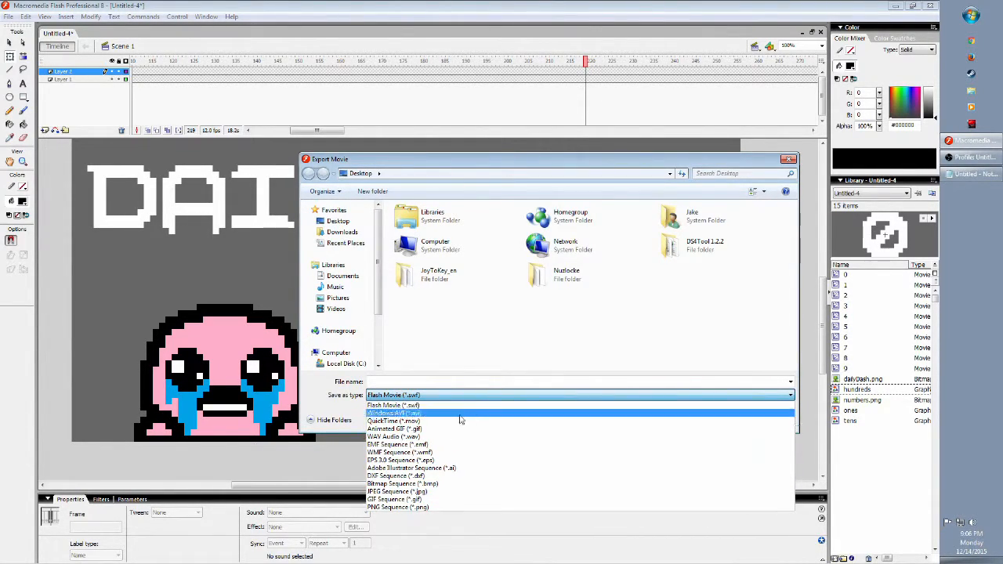
click(390, 508)
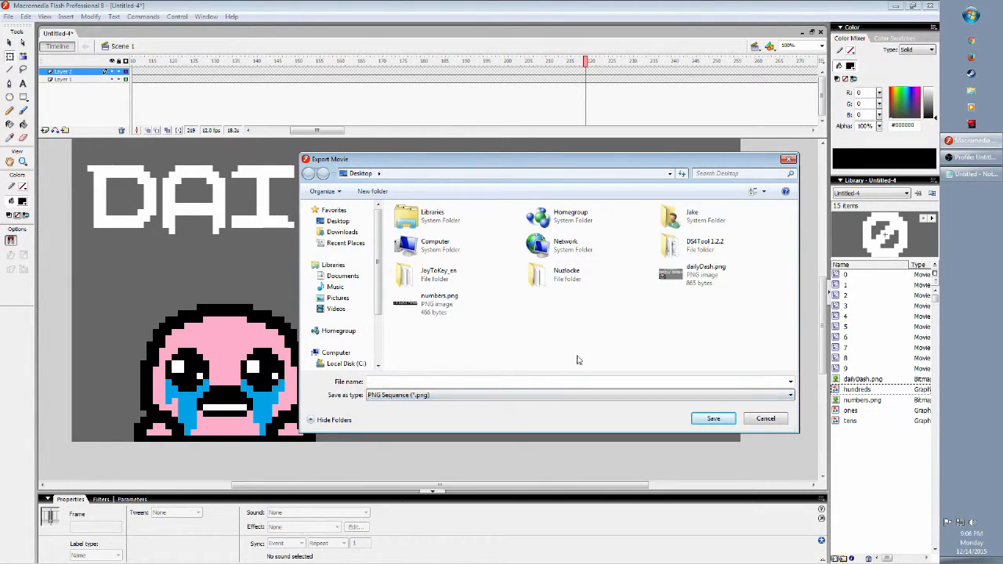
Create a folder with the default name New folder on the Desktop and open it as the export destination.
right_click(573, 343)
mouse_move(616, 438)
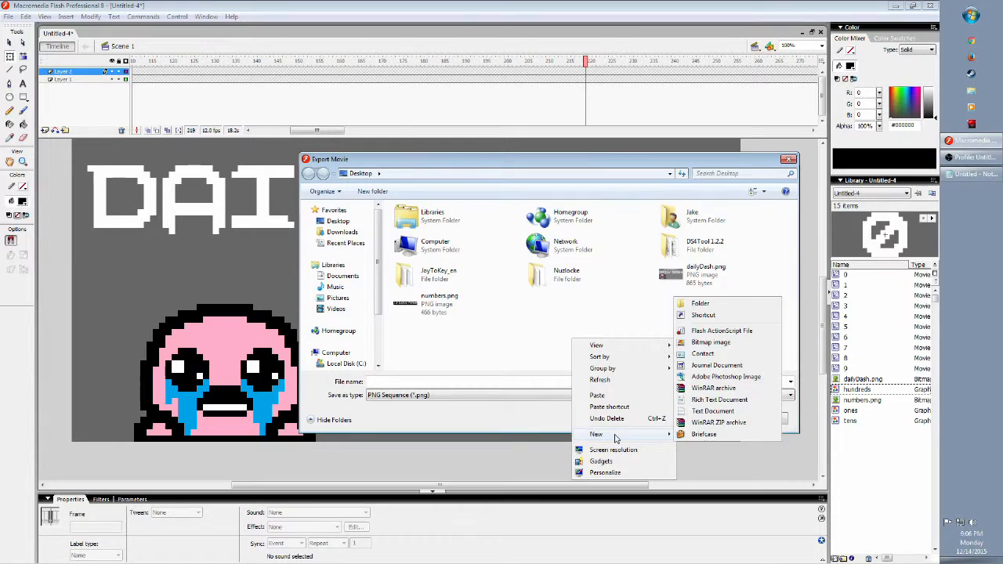
click(713, 305)
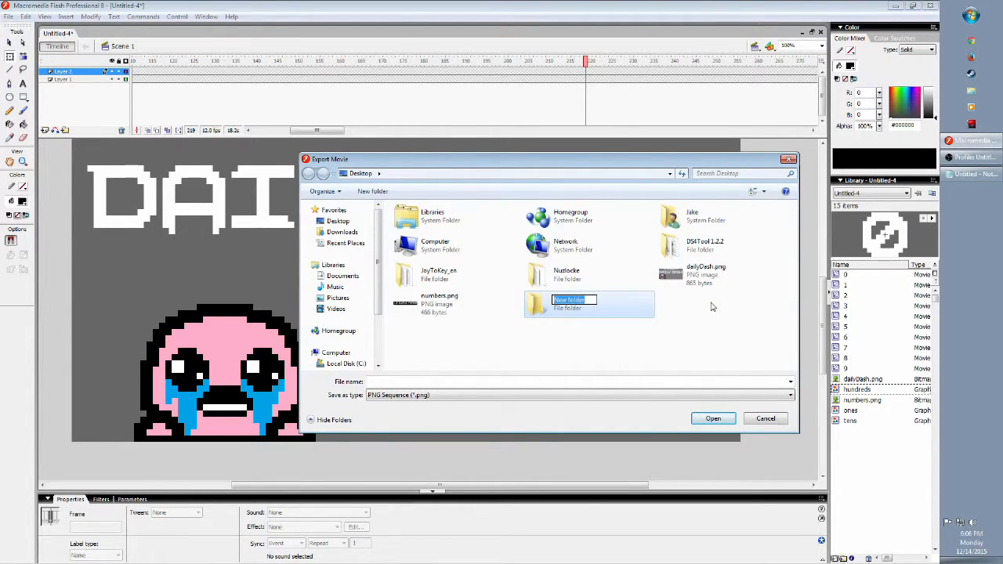
key(Return)
double_click(619, 305)
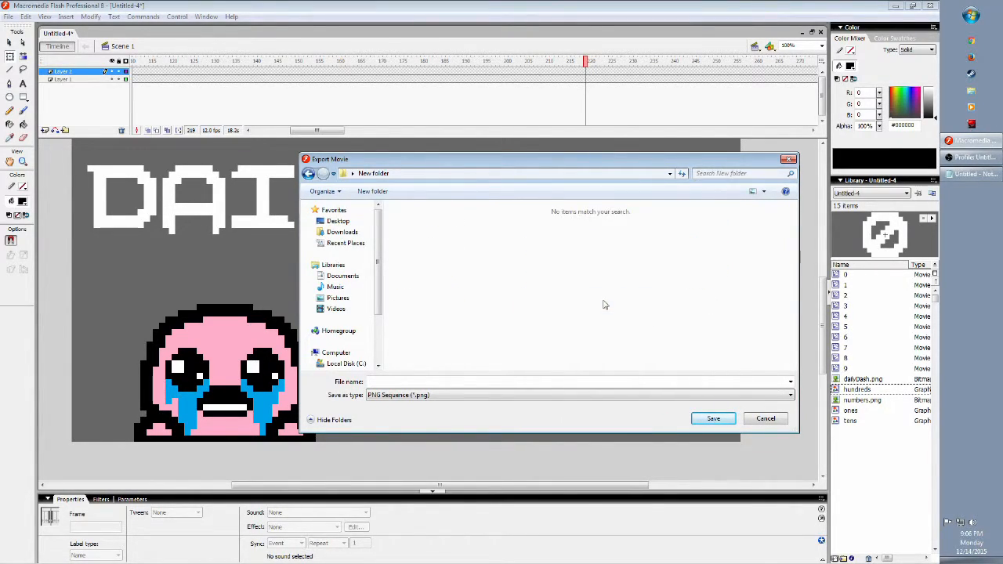
Name the PNG sequence afterbirthThumb and save it in the new folder.
click(417, 396)
click(417, 396)
click(415, 382)
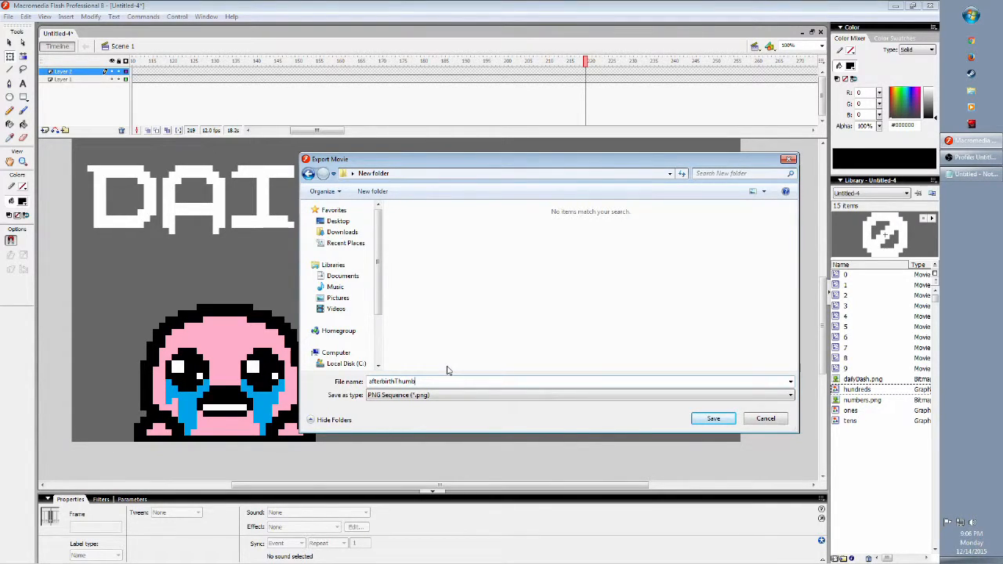
click(712, 420)
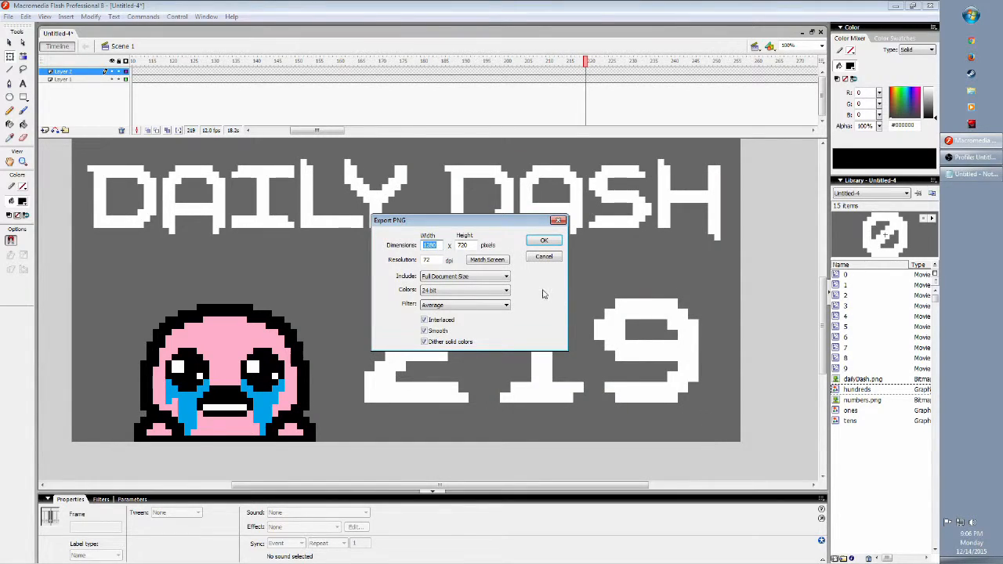
Include the full document size in the PNG export options and export the sequence at 1280 x 720 pixels, 24 bit.
click(453, 279)
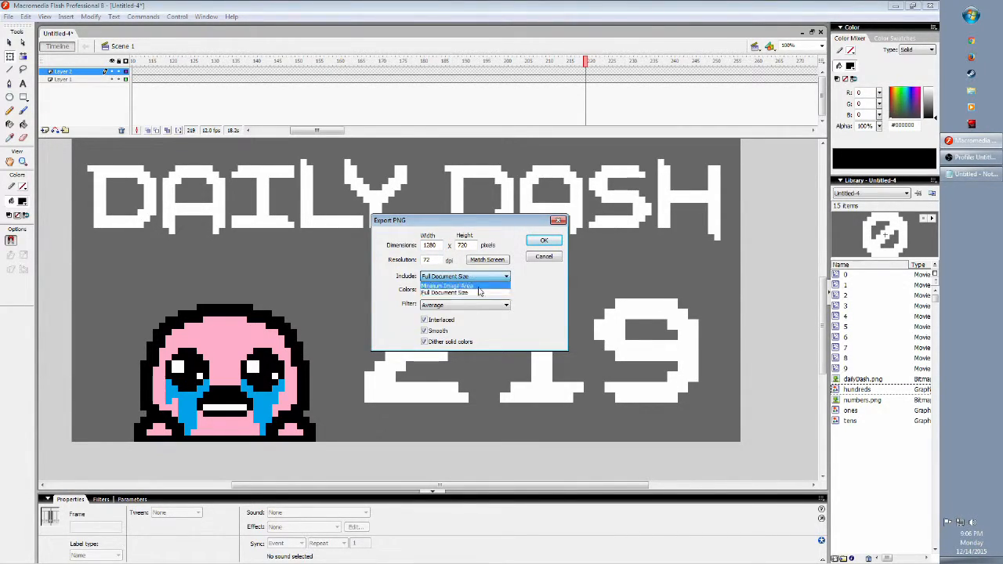
click(455, 292)
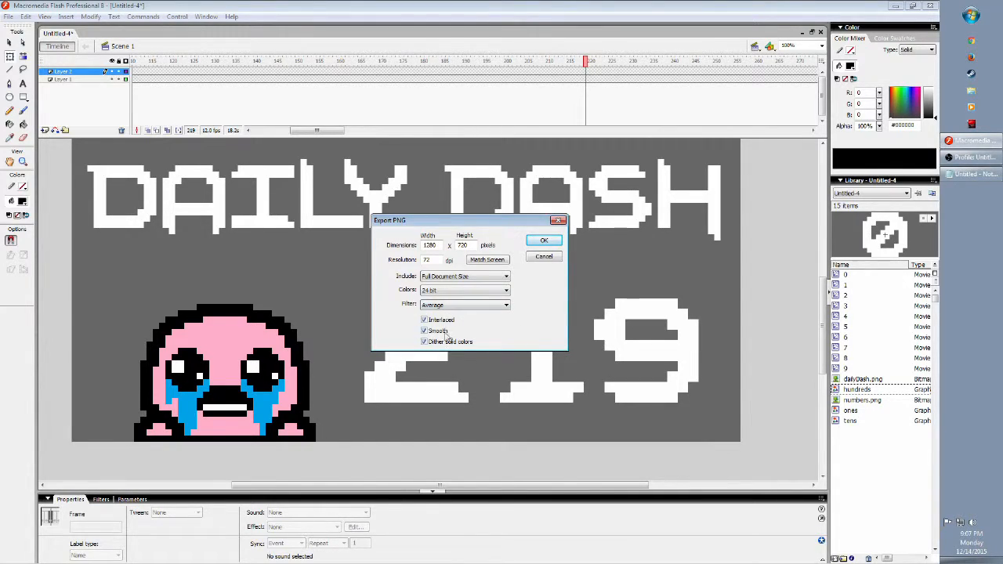
click(544, 243)
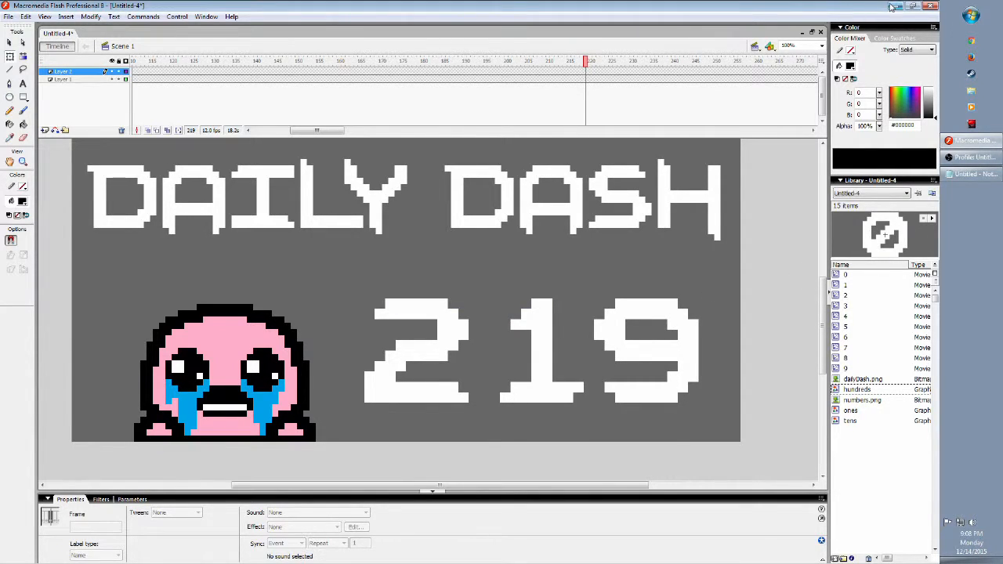
Switch to the desktop and open the new folder containing the exported PNG sequence.
click(893, 6)
double_click(18, 70)
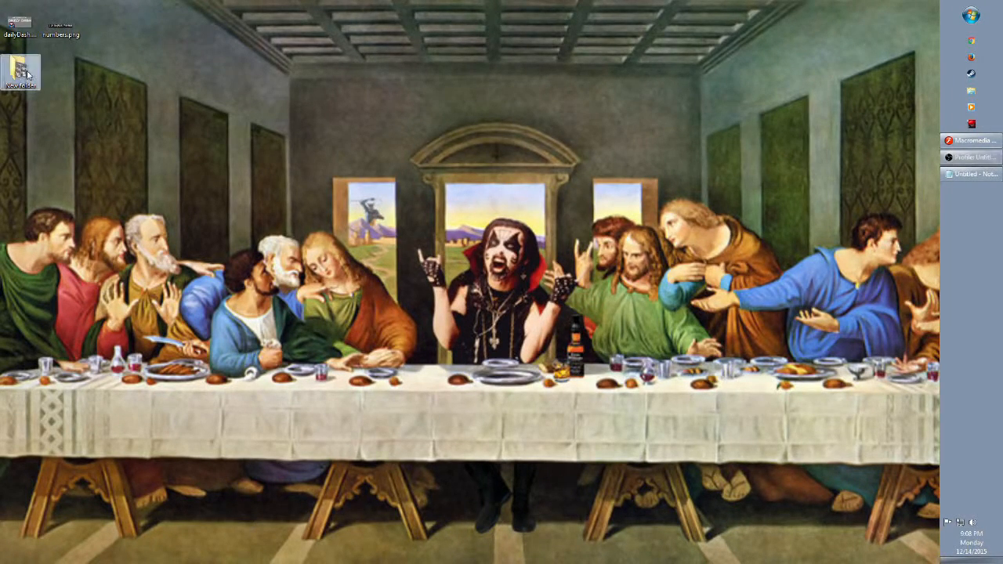
Open the first exported image, afterbirthThumb0001.png, and view the sequence forward image by image through afterbirthThumb0124.png to check the counter, closing the viewer.
scroll(560, 265, down, 1)
scroll(561, 265, down, 5)
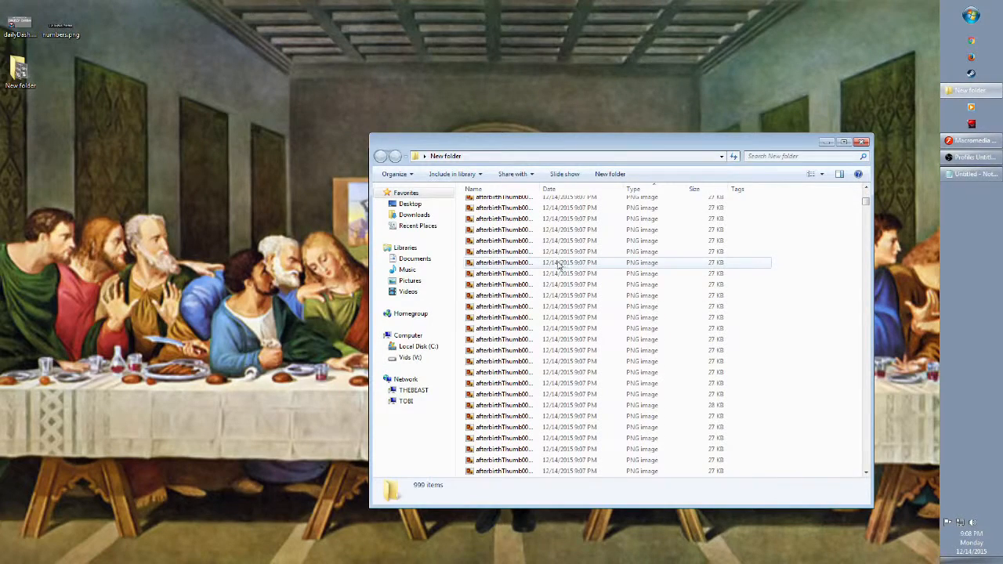
scroll(557, 266, up, 12)
double_click(499, 205)
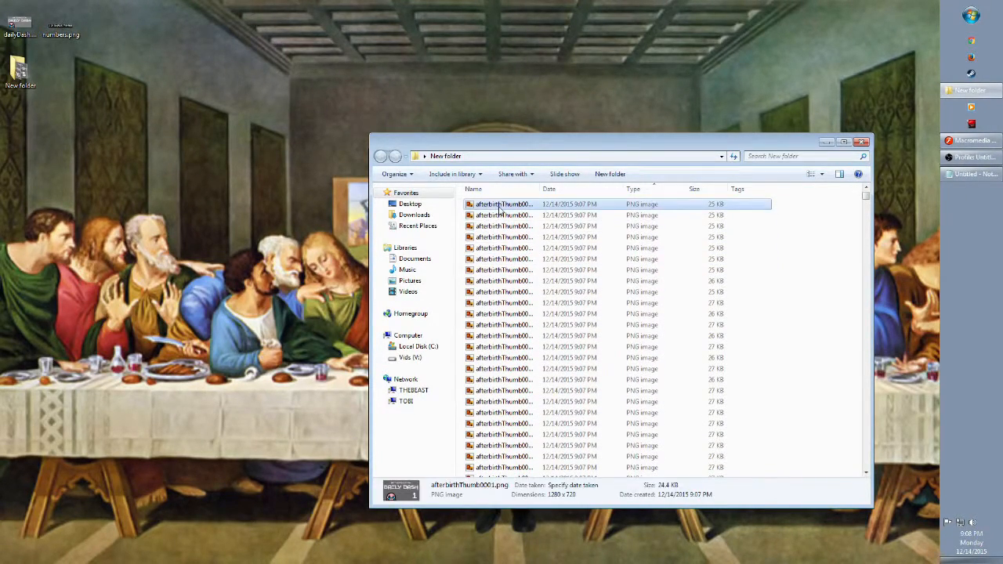
key(Right)
key(Right)
key(Right)
key(Right)
key(Right)
key(Right)
key(Right)
key(Right)
key(Right)
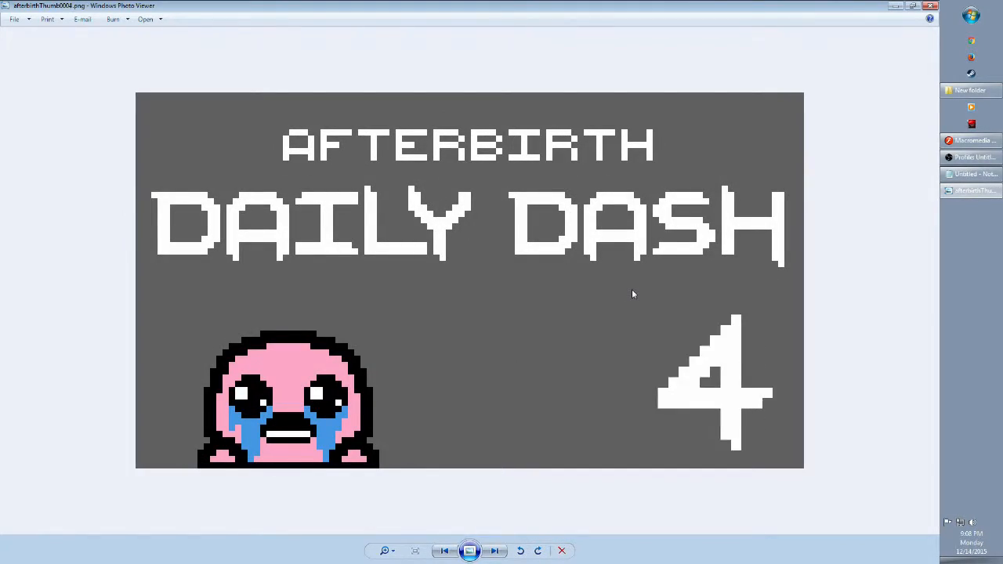
key(Right)
key(Right)
key(Right)
key(Right)
key(Right)
key(Right)
key(Right)
key(Right)
key(Right)
key(Right)
key(Right)
key(Right)
key(Right)
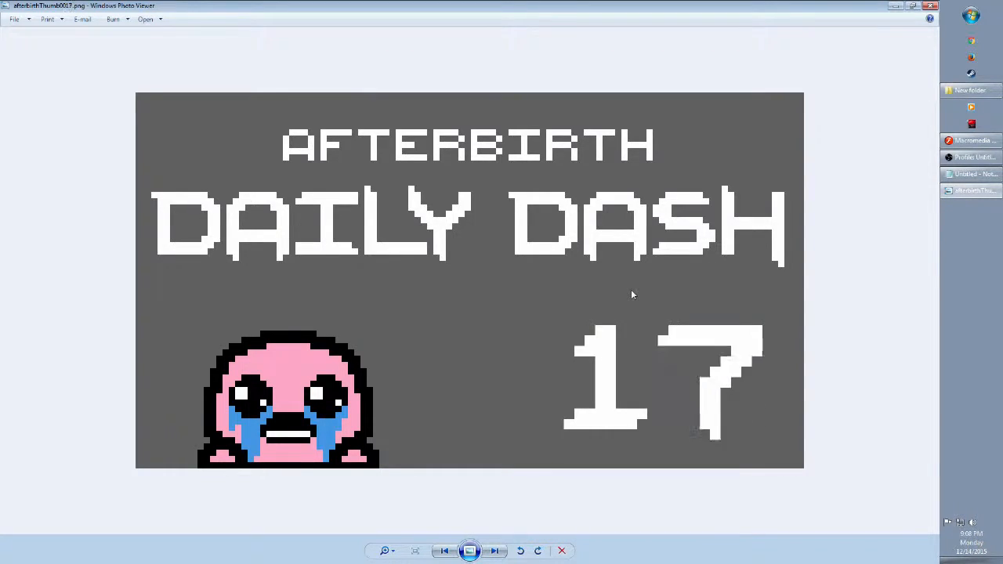
key(Right)
key(Right)
key(Right)
key(Right)
key(Right)
key(Right)
key(Right)
key(Right)
key(Right)
key(Right)
key(Right)
key(Right)
key(Right)
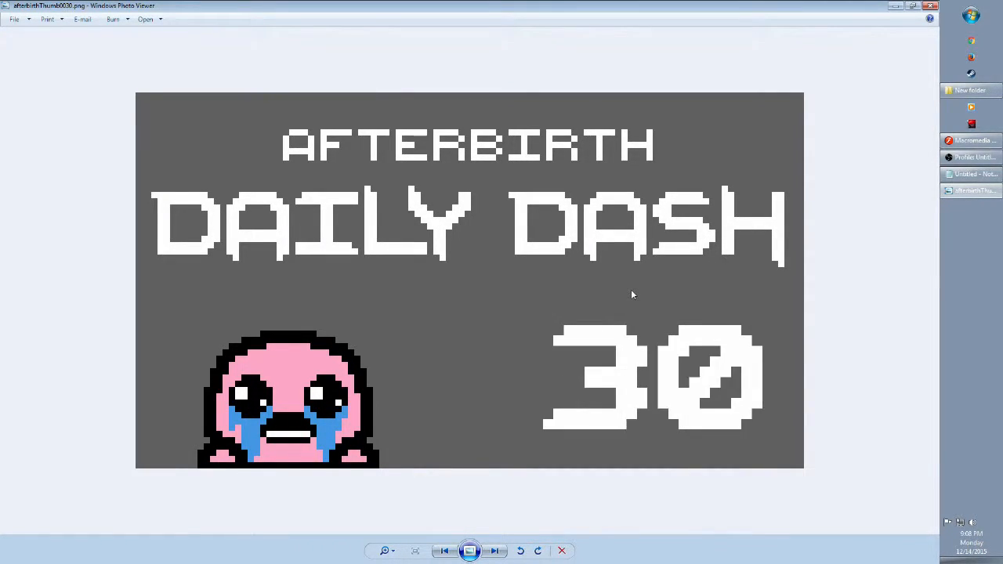
key(Right)
key(Right)
key(Right)
key(Right)
key(Right)
key(Right)
key(Right)
key(Right)
key(Right)
key(Right)
key(Right)
key(Right)
key(Right)
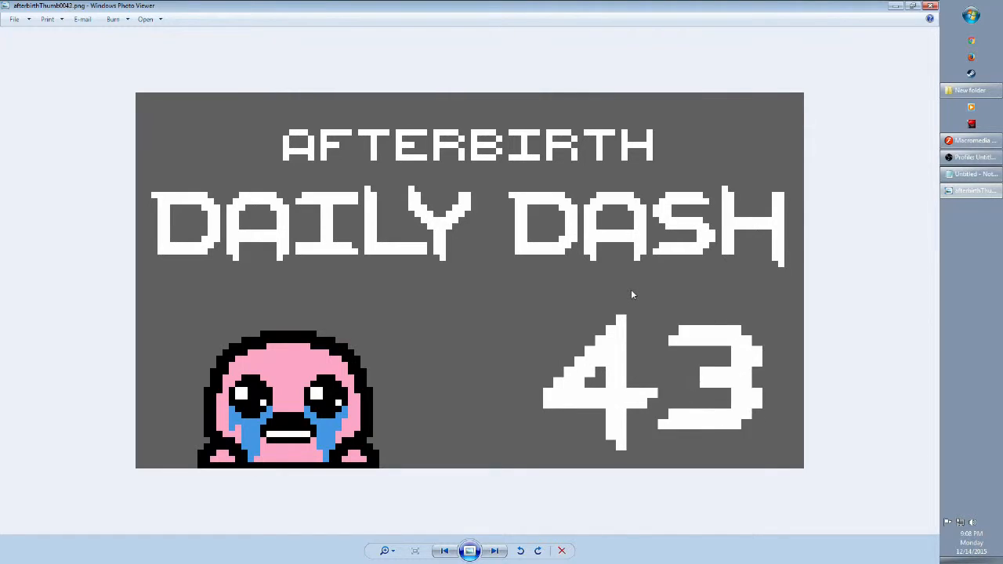
key(Right)
key(Right)
key(Right)
key(Right)
key(Right)
key(Right)
key(Right)
key(Right)
key(Right)
key(Right)
key(Right)
key(Right)
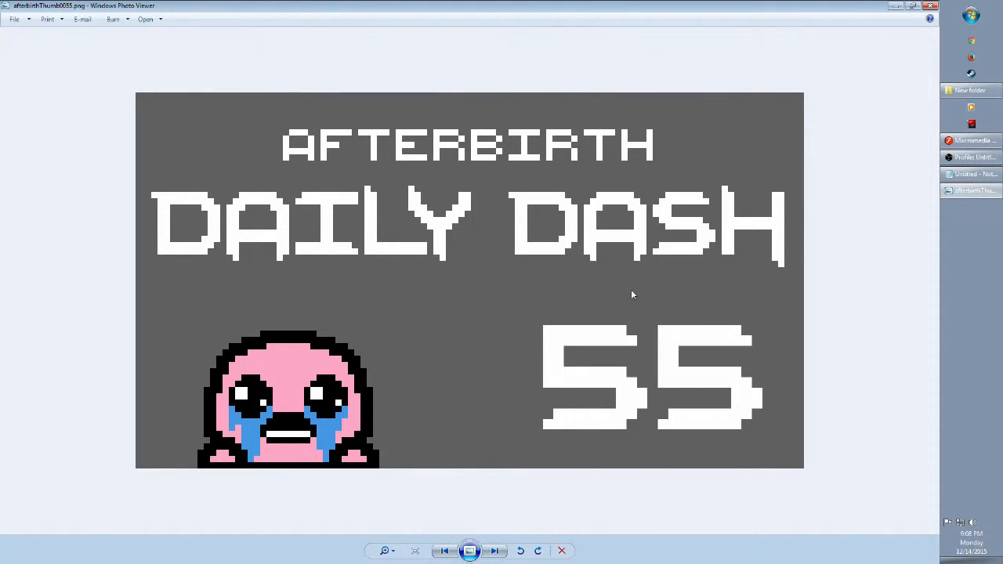
key(Right)
key(Right)
key(Right)
key(Right)
key(Right)
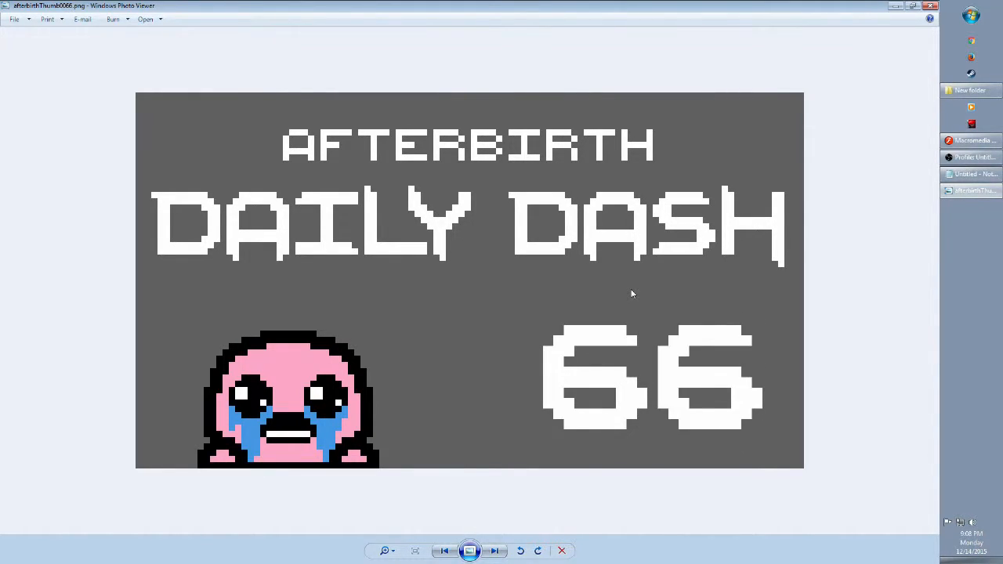
key(Right)
key(Right)
key(Right)
key(Right)
key(Right)
key(Right)
key(Right)
key(Right)
key(Right)
key(Right)
key(Right)
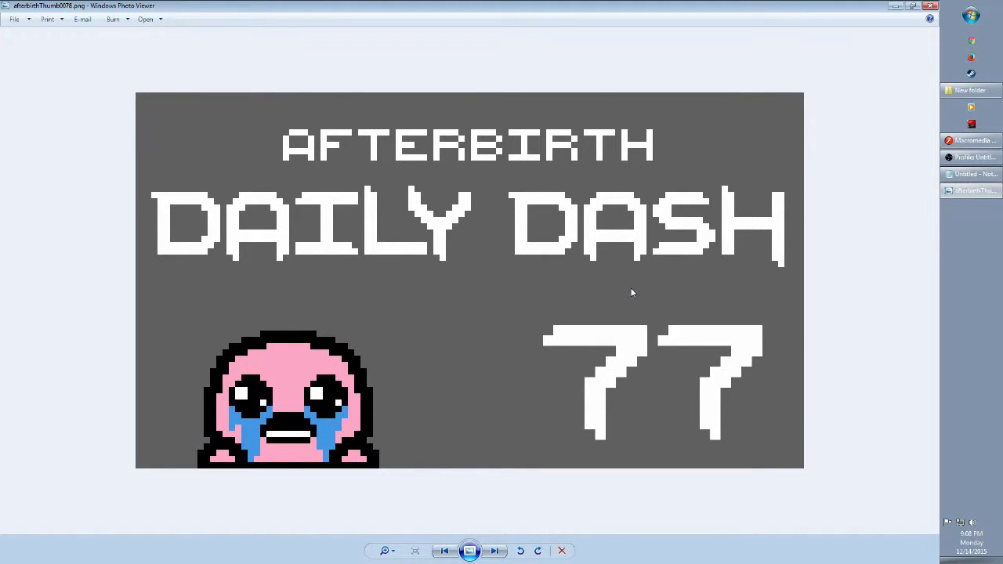
key(Right)
key(Right)
key(Right)
key(Right)
key(Right)
key(Right)
key(Right)
key(Right)
key(Right)
key(Right)
key(Right)
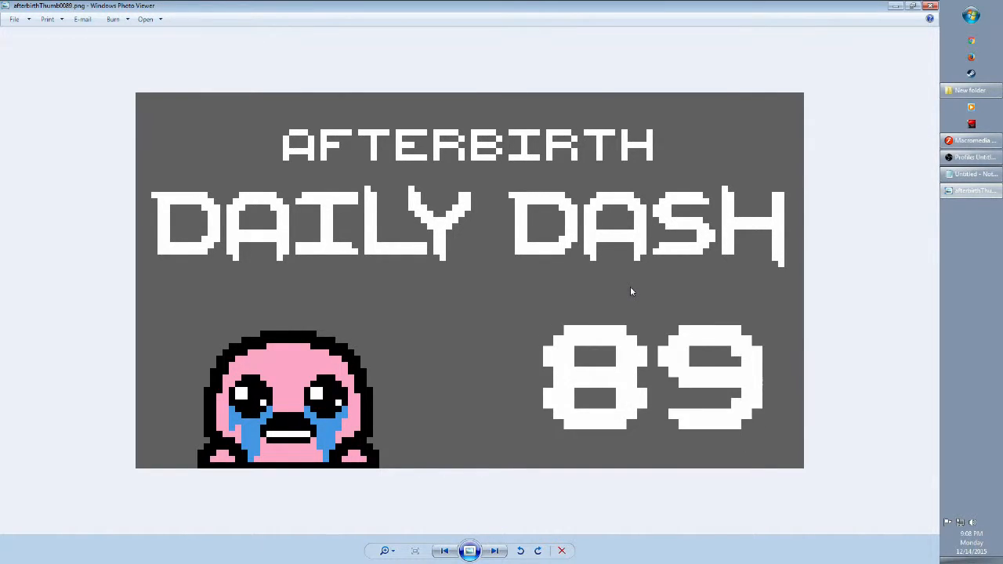
key(Right)
key(Right)
key(Right)
key(Right)
key(Right)
key(Right)
key(Right)
key(Right)
key(Right)
key(Right)
key(Right)
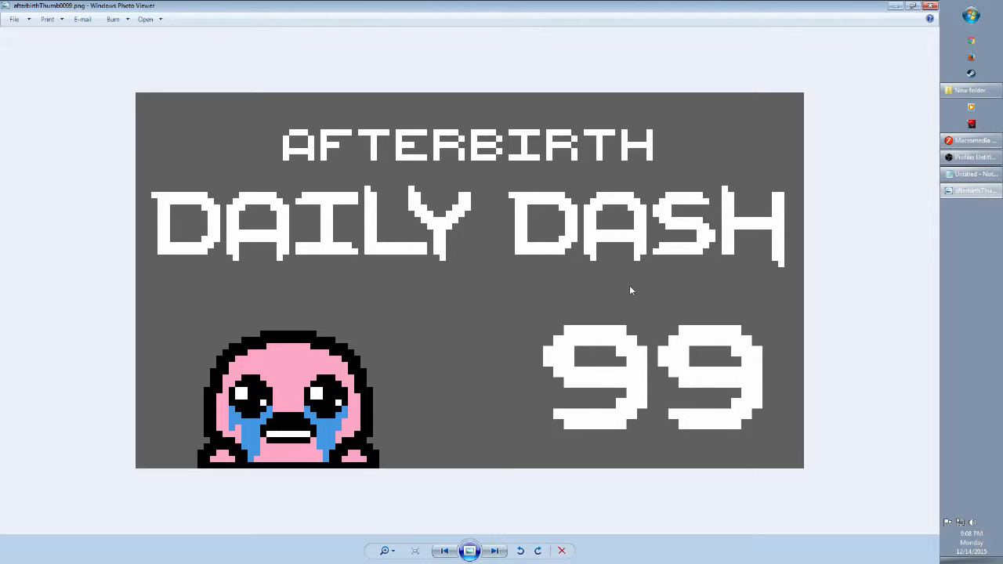
key(Right)
key(Right)
key(Right)
key(Right)
key(Right)
key(Right)
key(Right)
key(Right)
key(Right)
key(Right)
key(Right)
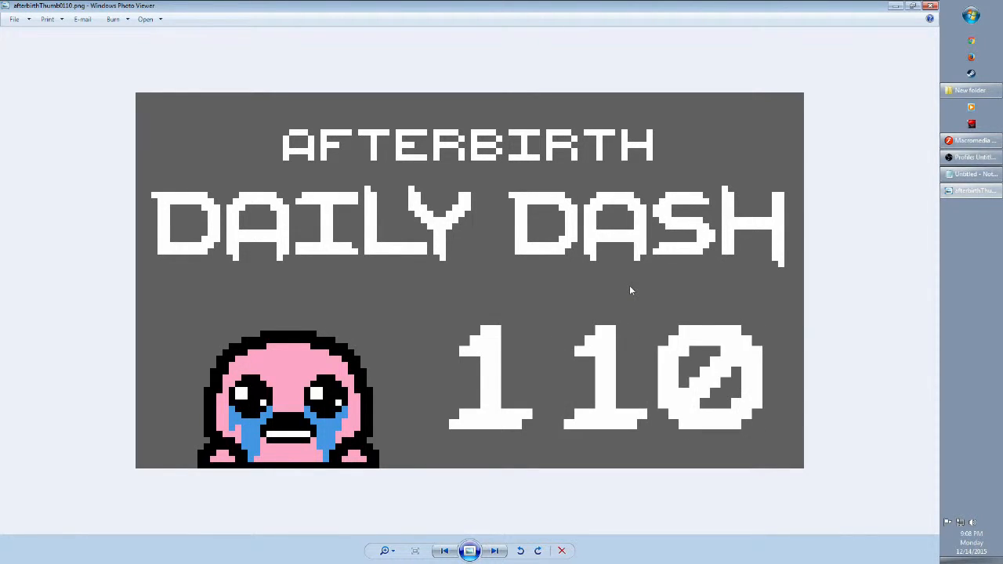
key(Right)
key(Right)
key(Right)
key(Right)
key(Right)
key(Right)
key(Right)
key(Right)
key(Right)
key(Right)
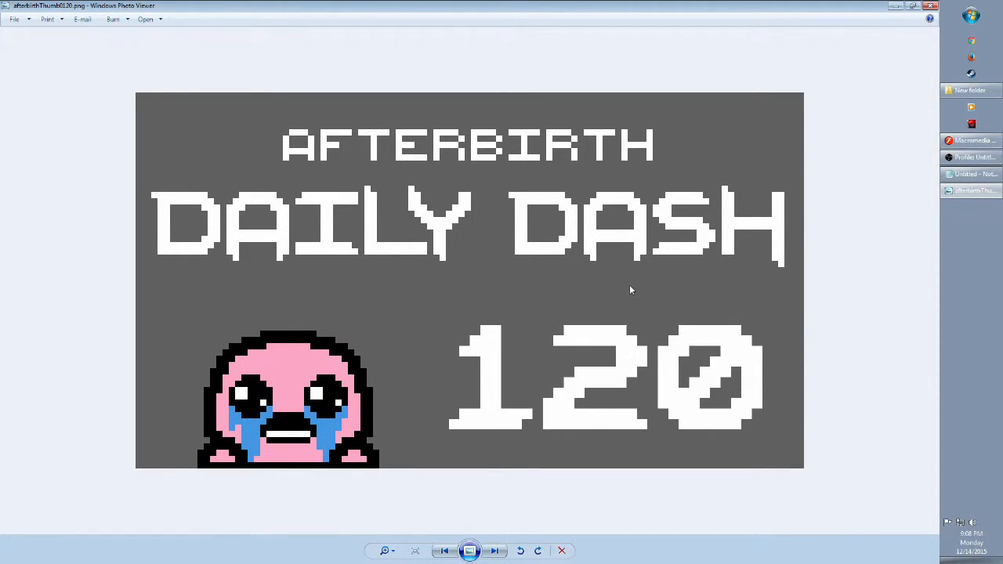
key(Right)
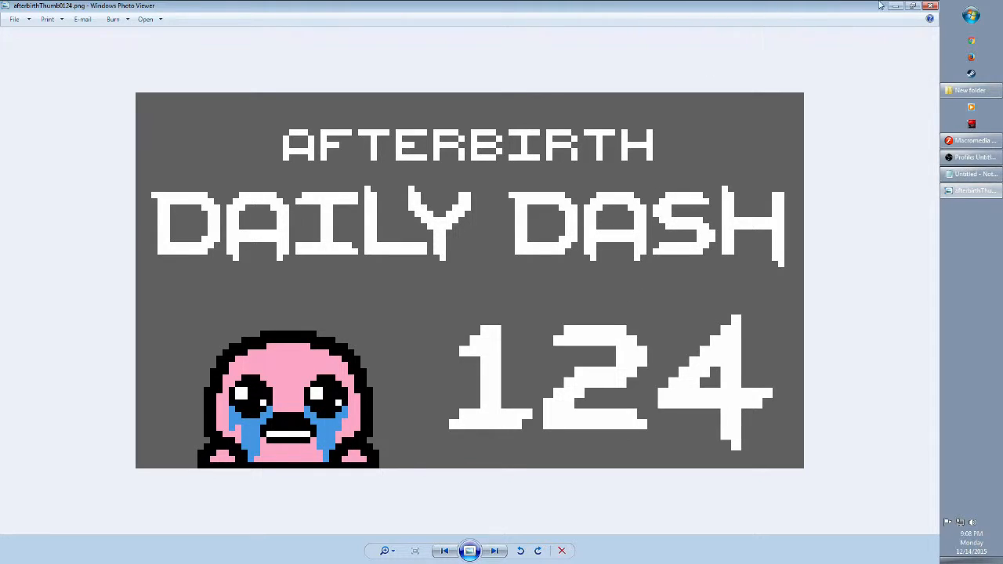
click(931, 5)
Look through the exported file list down to its end, spot-checking the thumbnails of a few files along the way.
click(609, 266)
scroll(607, 333, down, 20)
click(598, 306)
scroll(609, 352, down, 4)
scroll(600, 358, down, 20)
click(577, 343)
scroll(569, 343, down, 16)
drag(867, 291, 847, 434)
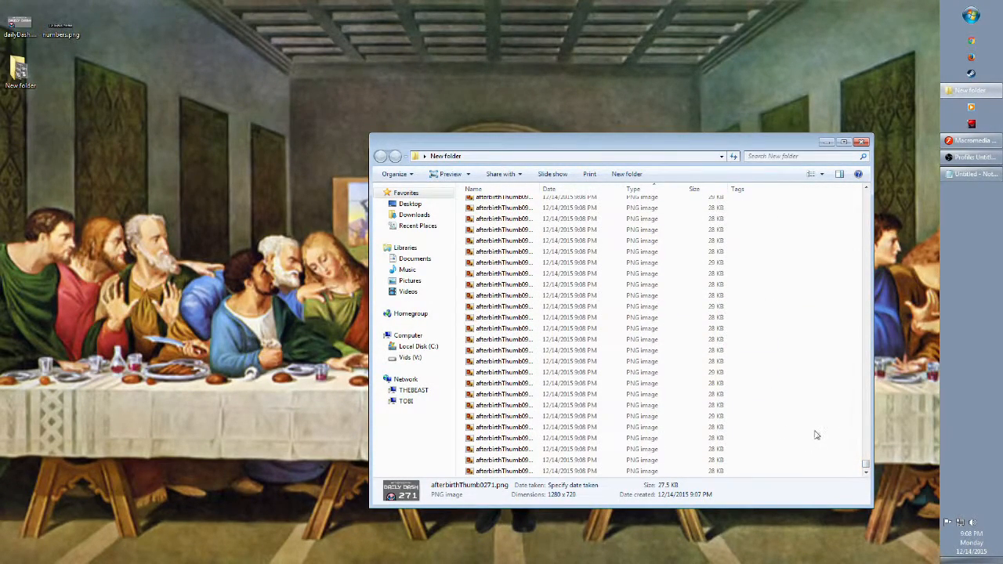
Select all exported PNG files and show their combined details, including total size, then select only afterbirthThumb0996.png.
key(ctrl+a)
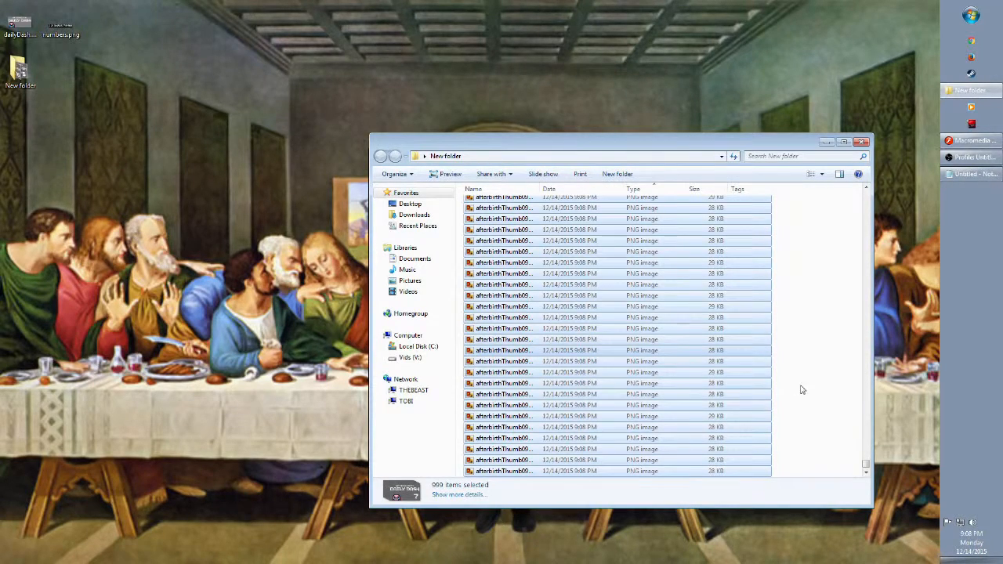
click(453, 495)
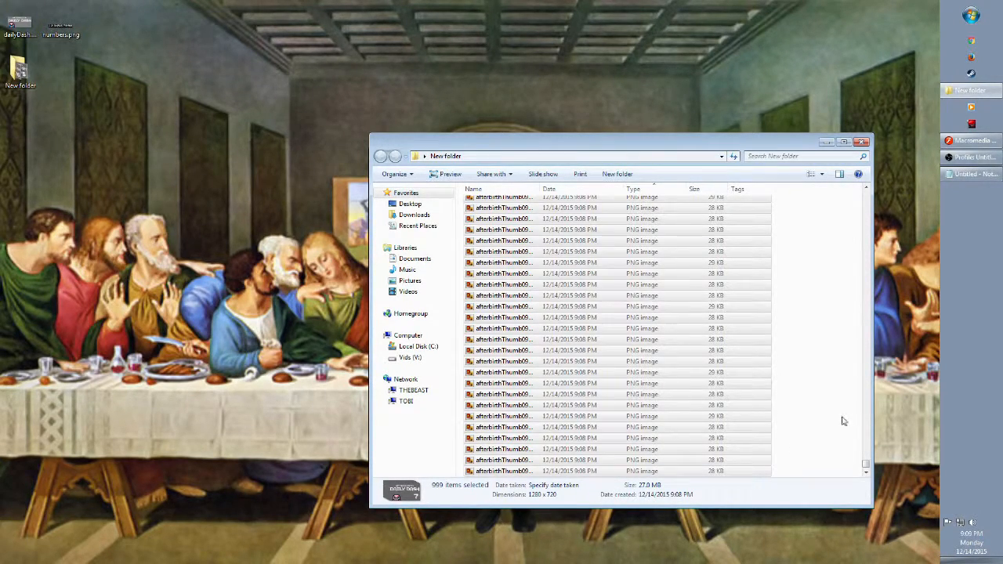
click(549, 439)
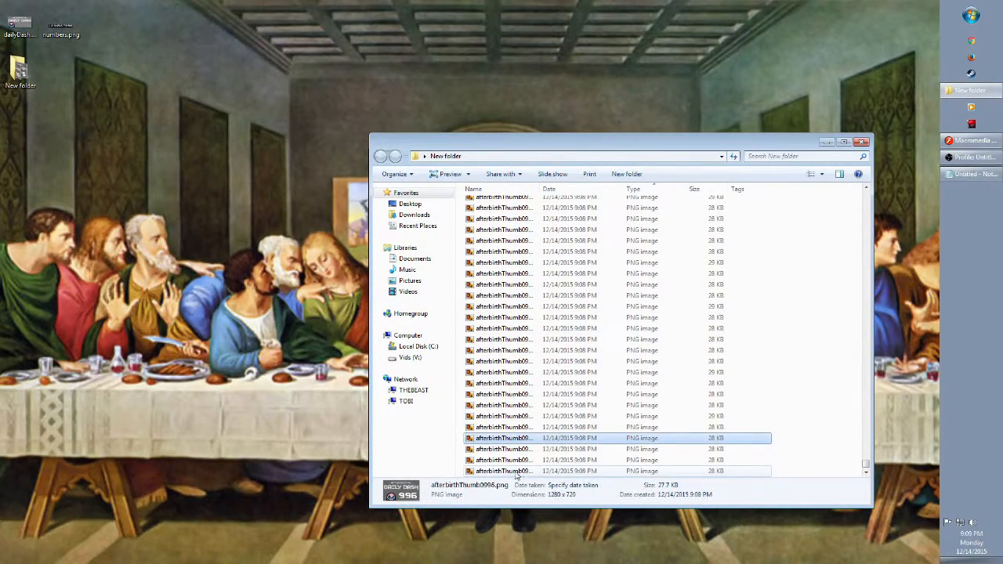
Open the last exported image, view the sequence backward to afterbirthThumb0993.png, and close the viewer and the folder.
double_click(538, 471)
key(Left)
key(Left)
key(Left)
key(Left)
key(Left)
key(Left)
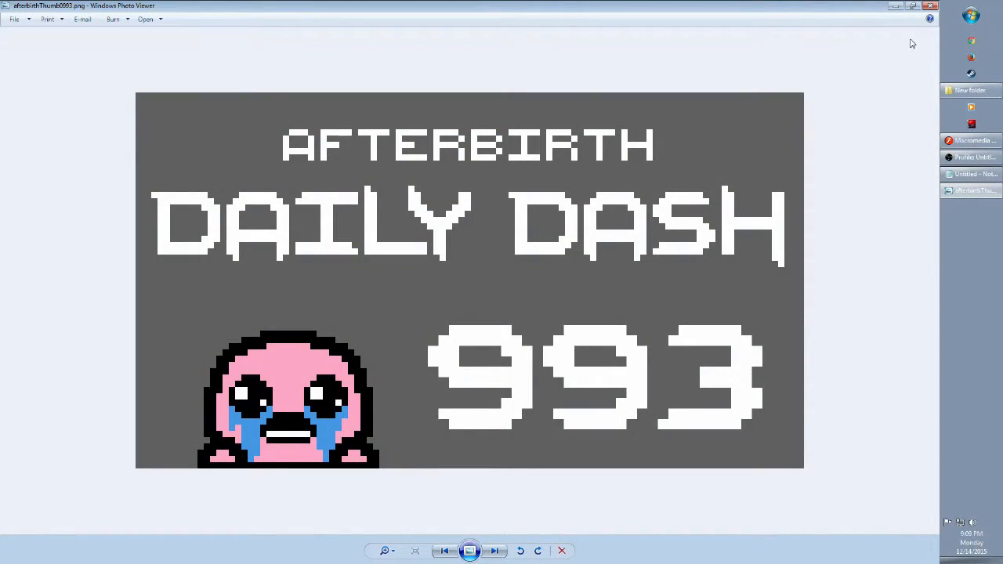
click(931, 7)
click(715, 102)
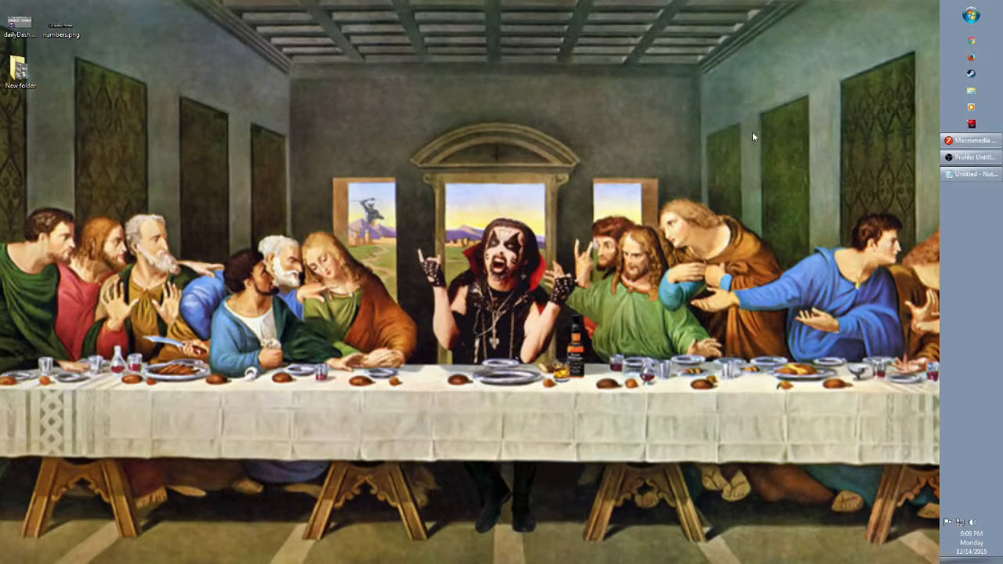